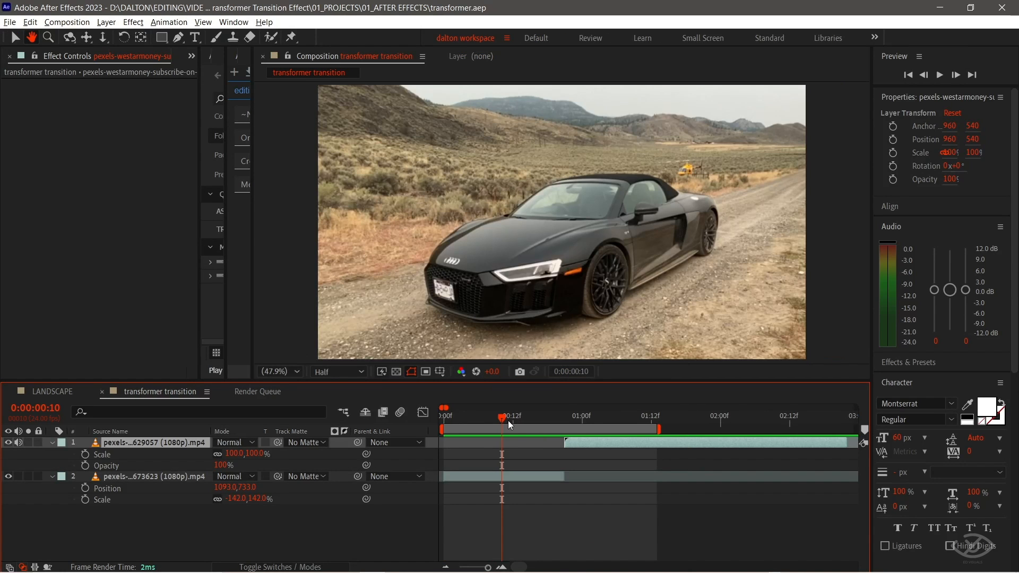
- Play the composition from its start, and collapse the revealed properties of both clip layers
left_click_drag(508, 420, 443, 419)
key("space")
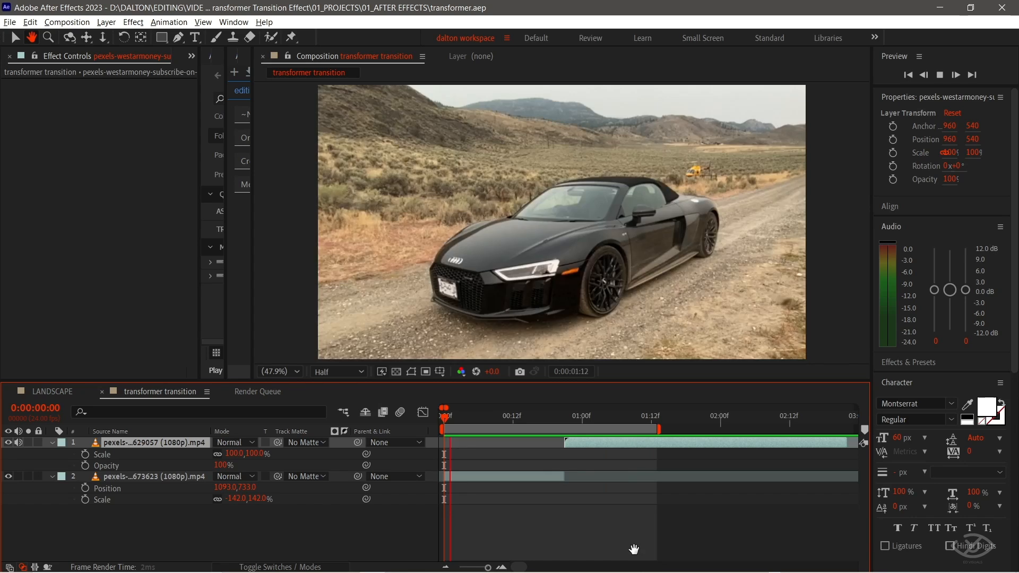
key("ctrl+a")
key("u")
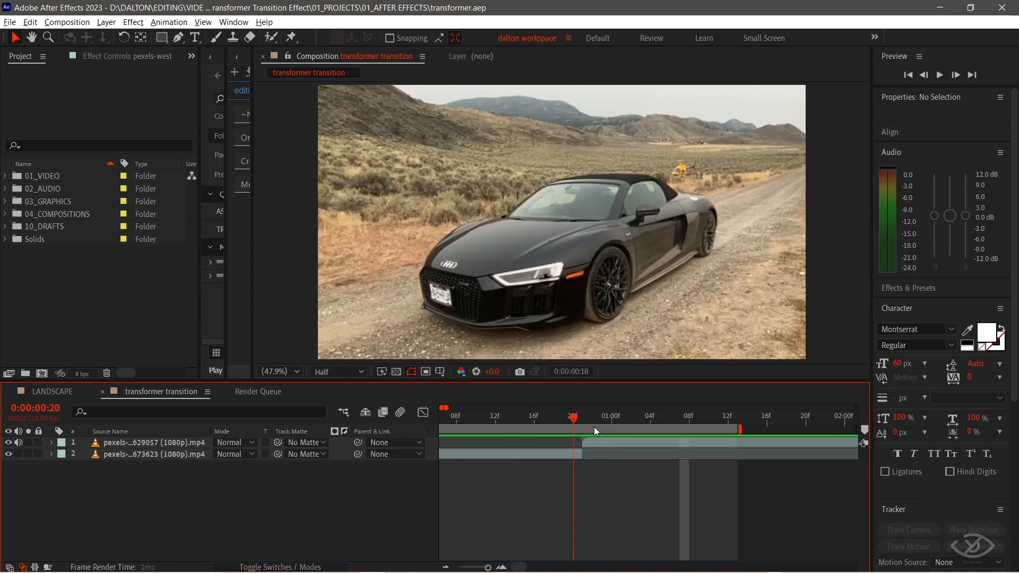
- Duplicate the black car clip layer (673623) in the timeline
mouse_move(594, 427)
left_mouse_down()
mouse_move(541, 426)
mouse_move(614, 427)
mouse_move(563, 431)
mouse_move(579, 432)
left_mouse_up()
key("minus")
scroll(577, 475, "down", 2)
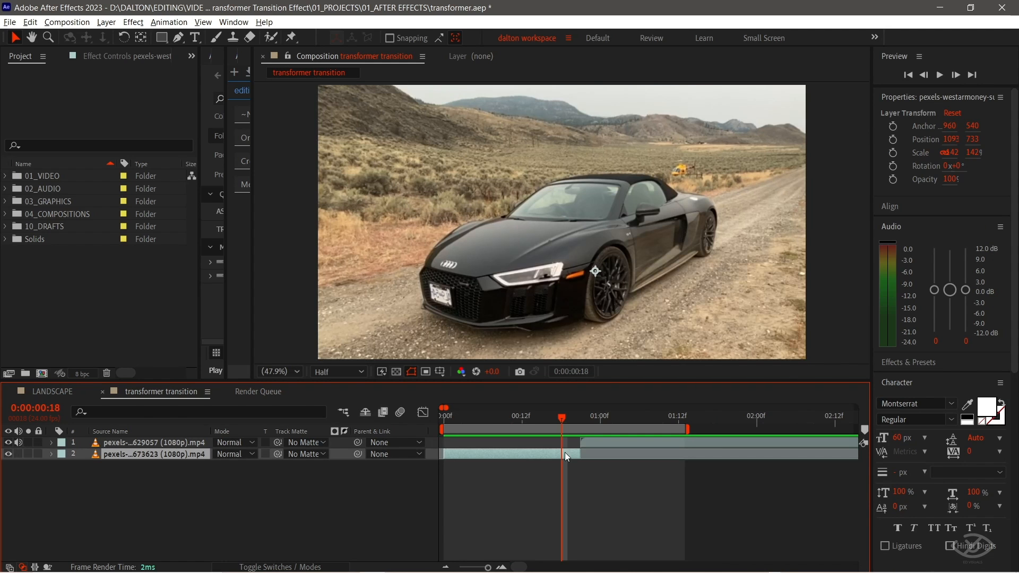
key("ctrl+d")
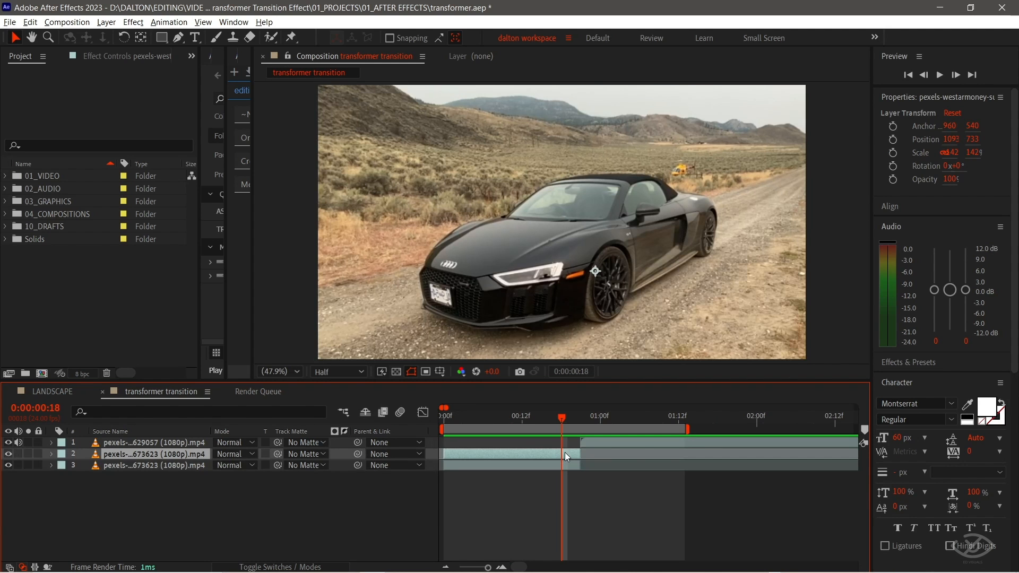
- Freeze the upper copy of the black car clip on its frame at 0:00:00:20
left_click_drag(562, 422, 578, 418)
key("equal")
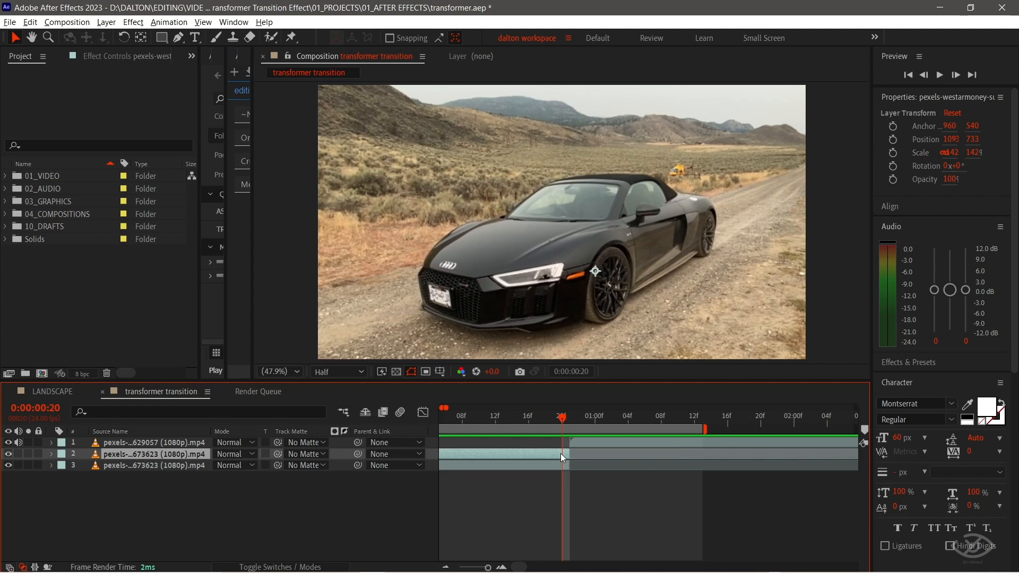
right_click(561, 453)
mouse_move(624, 175)
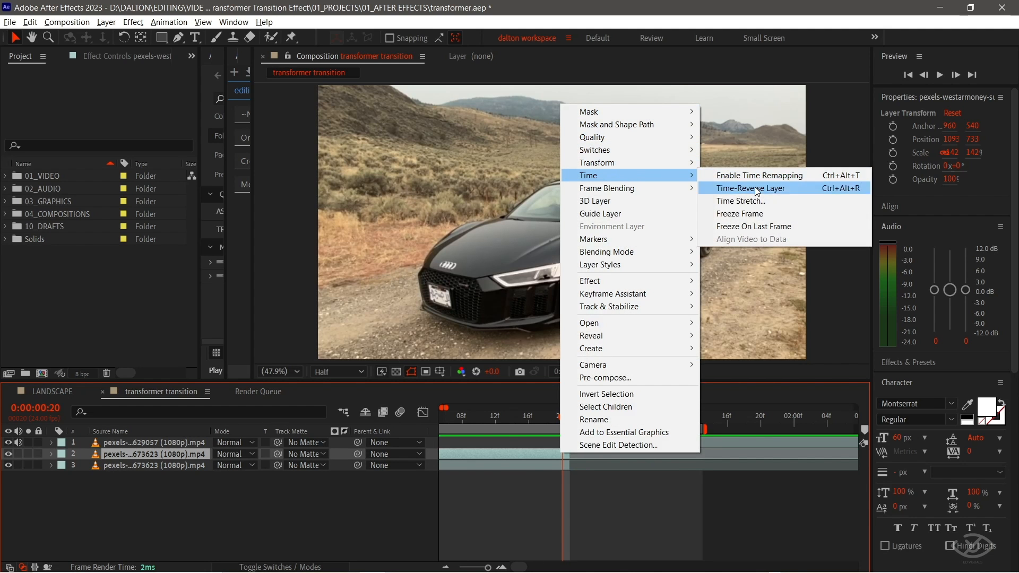
left_click(744, 213)
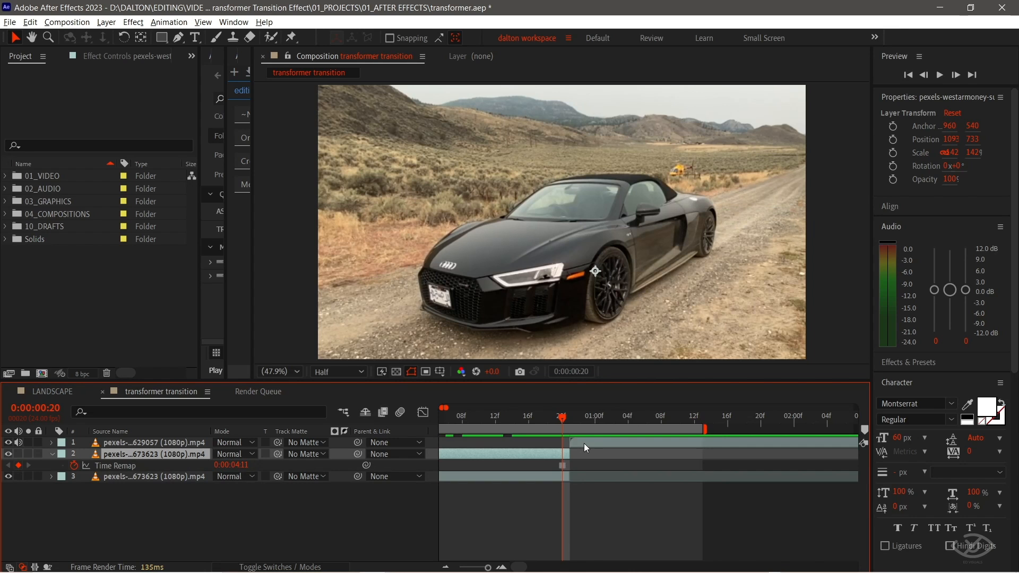
- Extend the frozen layer's end to 0:00:02:02 and shift the blue car clip so it starts right after it
left_click_drag(584, 444, 753, 444)
left_click(555, 455)
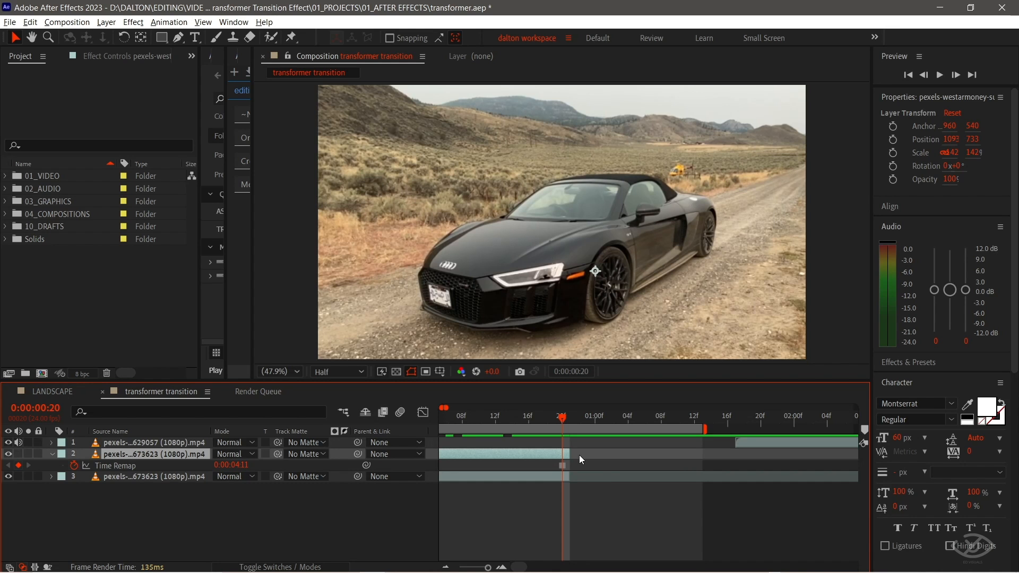
key("space")
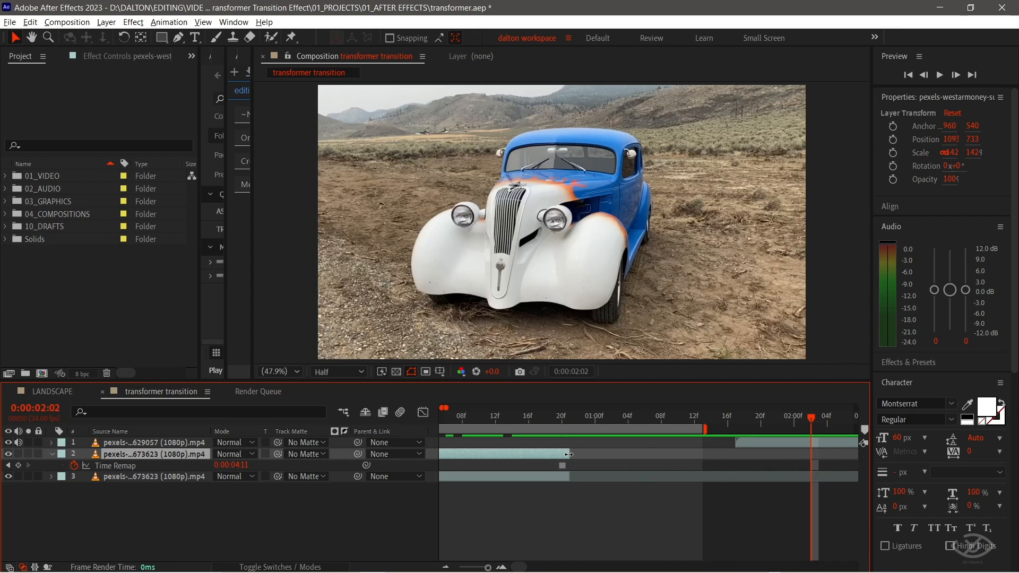
left_click_drag(569, 454, 803, 462)
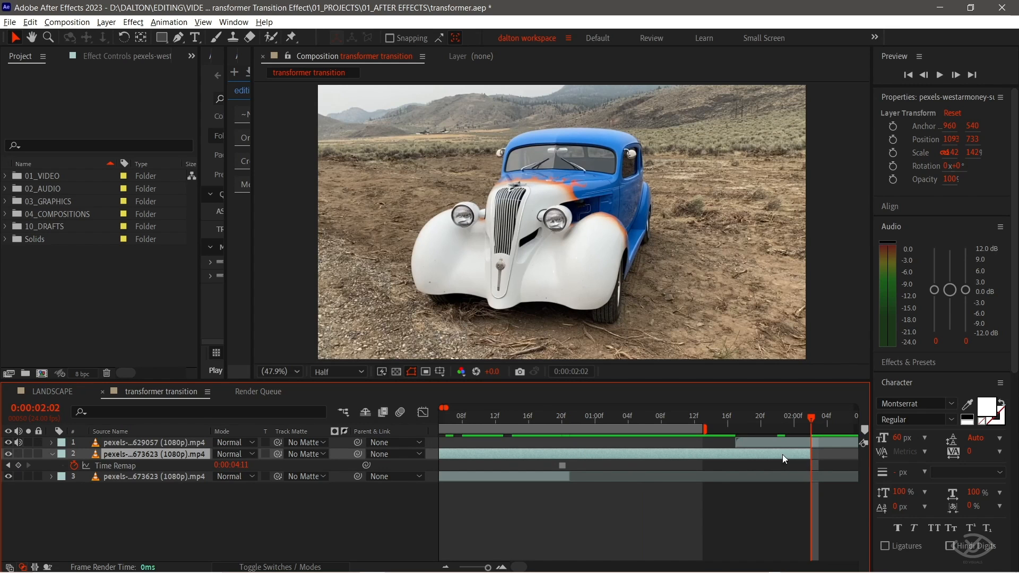
left_click_drag(757, 447, 827, 445)
- Extend the work area past the blue car clip's new start, and trim the frozen layer's beginning to 0:00:00:21
mouse_move(728, 420)
left_mouse_down()
mouse_move(531, 420)
mouse_move(837, 429)
left_mouse_up()
left_click(586, 457)
key("alt+bracketleft")
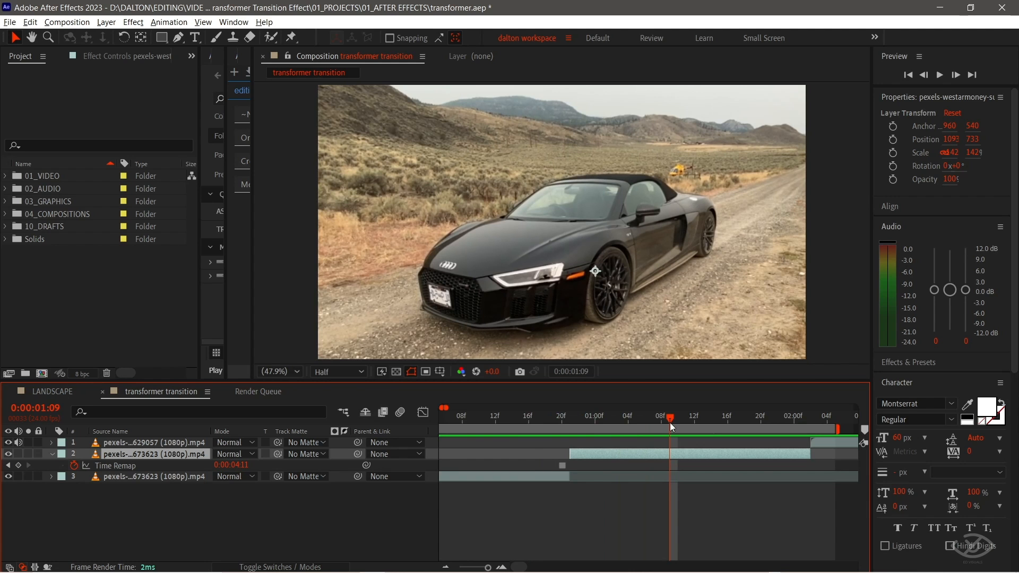
- Draw a closed Pen mask around the entire black car on the frozen layer
left_click_drag(621, 418, 636, 419)
key("equal")
left_click(177, 37)
scroll(451, 262, "up", 3)
left_click(539, 267)
left_click(538, 255)
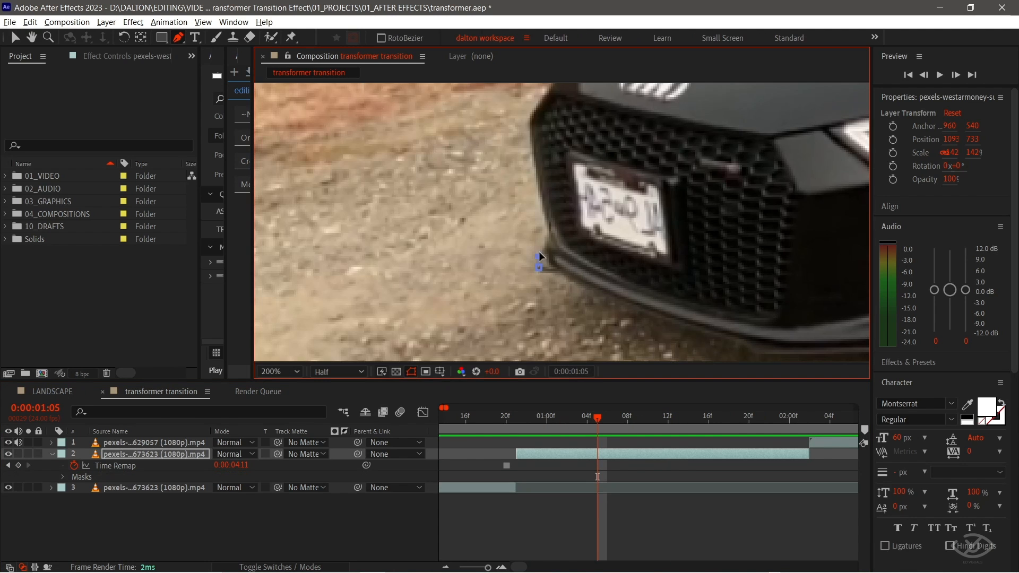
scroll(548, 237, "up", 1)
left_click(540, 180)
left_click(527, 150)
left_click(523, 209)
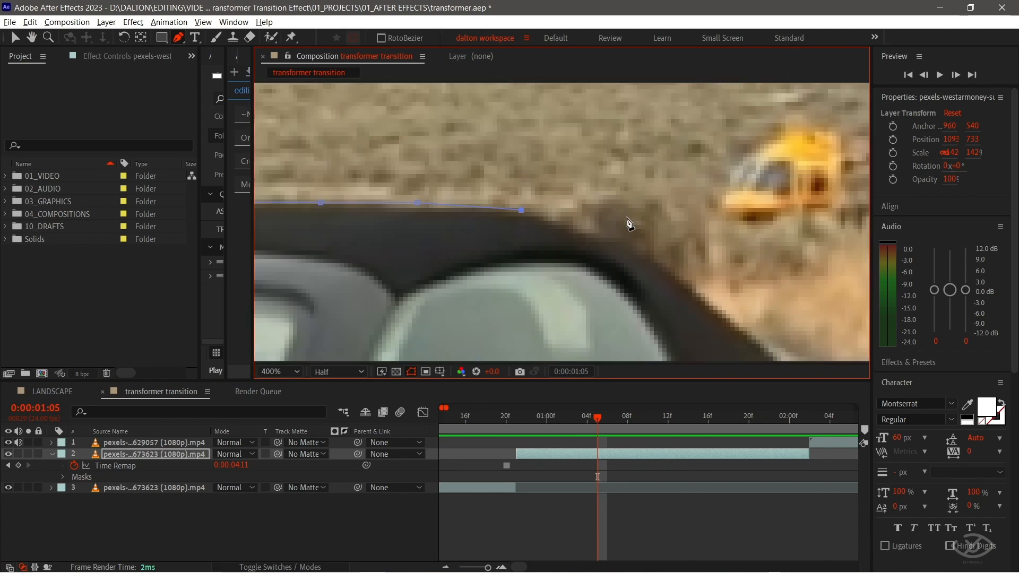
left_click(516, 188)
left_click(526, 221)
left_click(499, 218)
scroll(663, 181, "down", 3)
left_click_drag(662, 167, 523, 223)
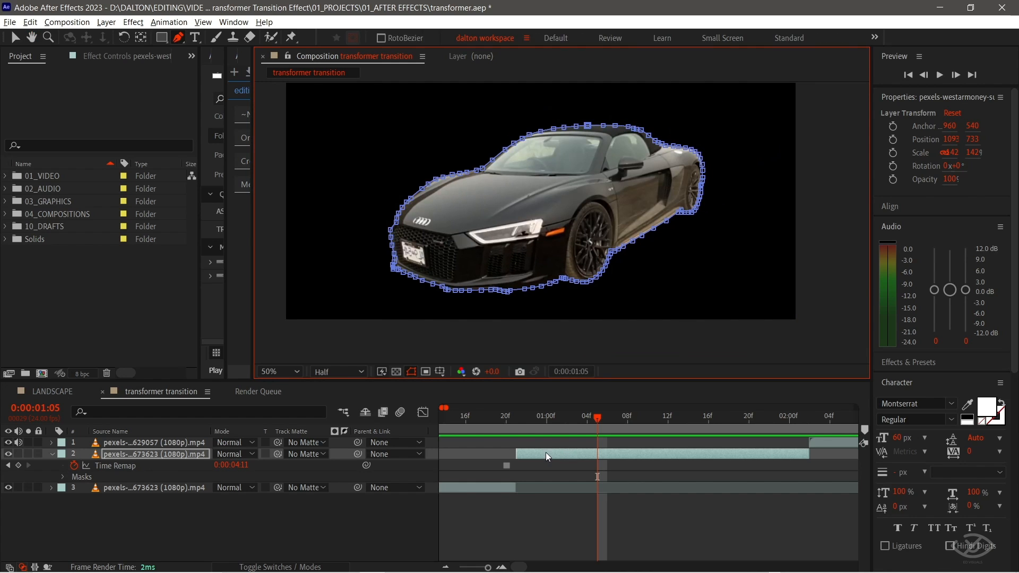
key("v")
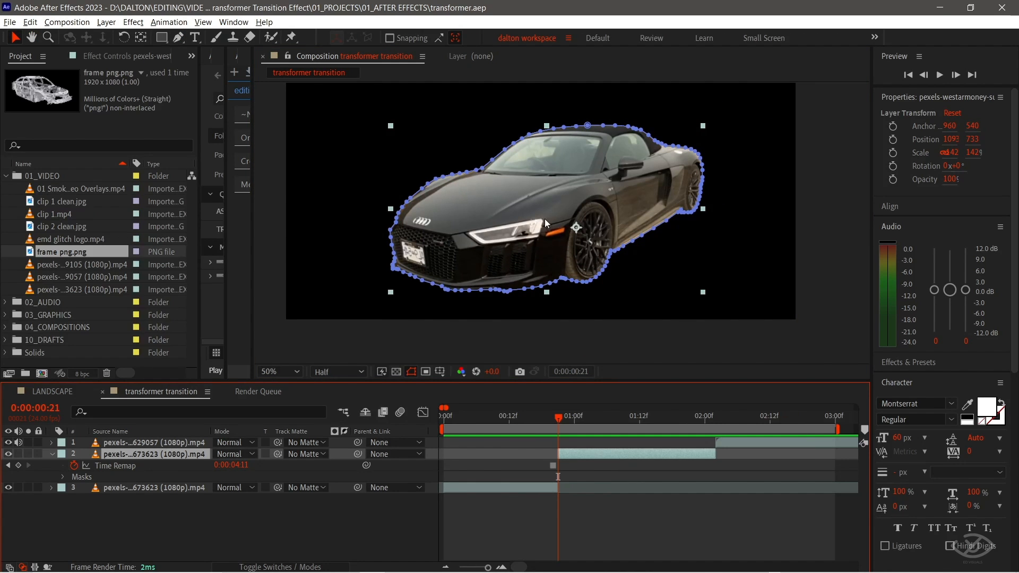
- Set the car mask's feather to 5 pixels on the frozen layer
key("m")
key("m")
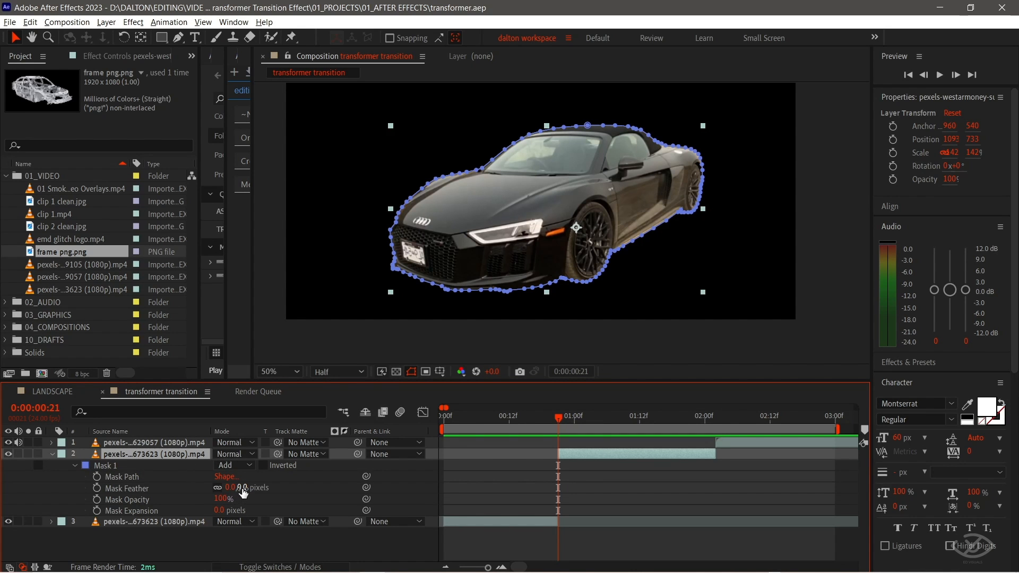
left_click(242, 488)
type("5")
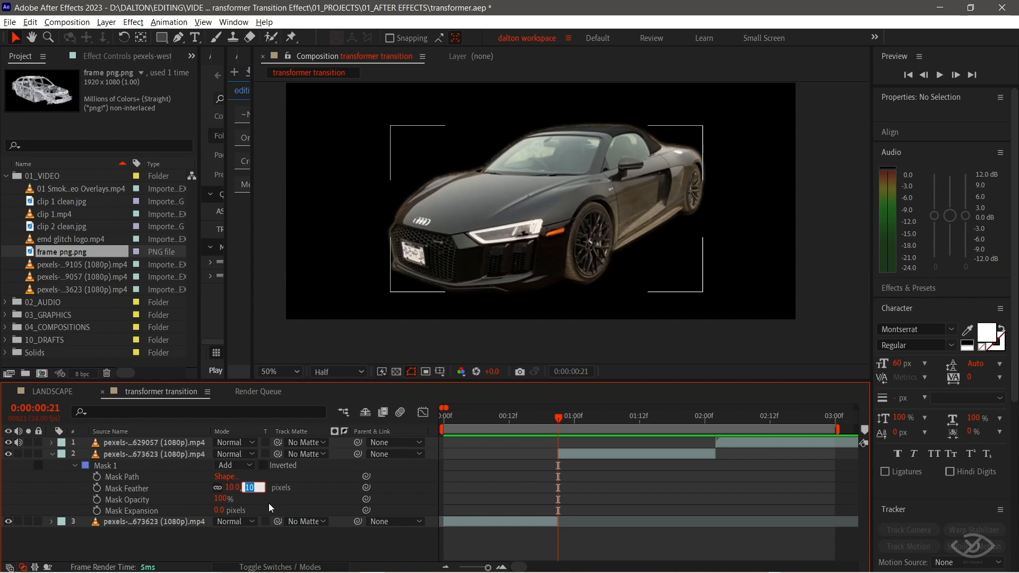
key("Return")
left_click(627, 502)
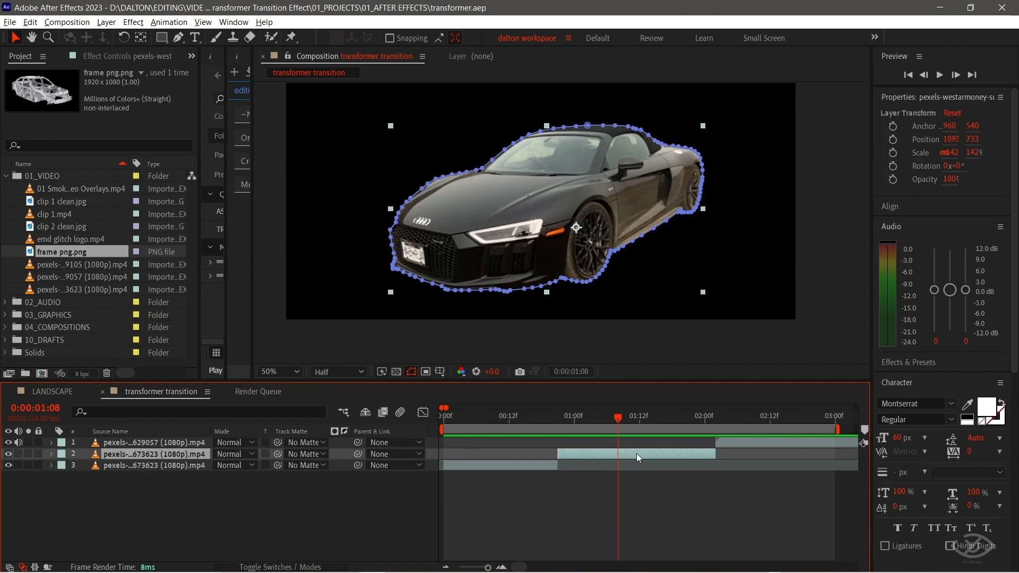
- Duplicate the masked car layer and hide the lower copy
left_click_drag(617, 417, 602, 417)
key("ctrl+d")
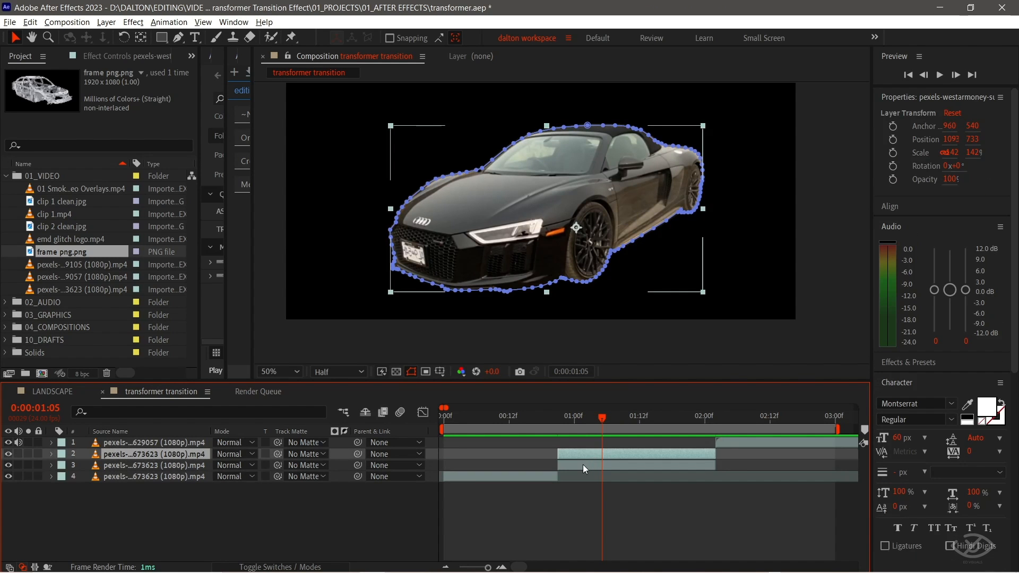
left_click(583, 464)
left_click(8, 465)
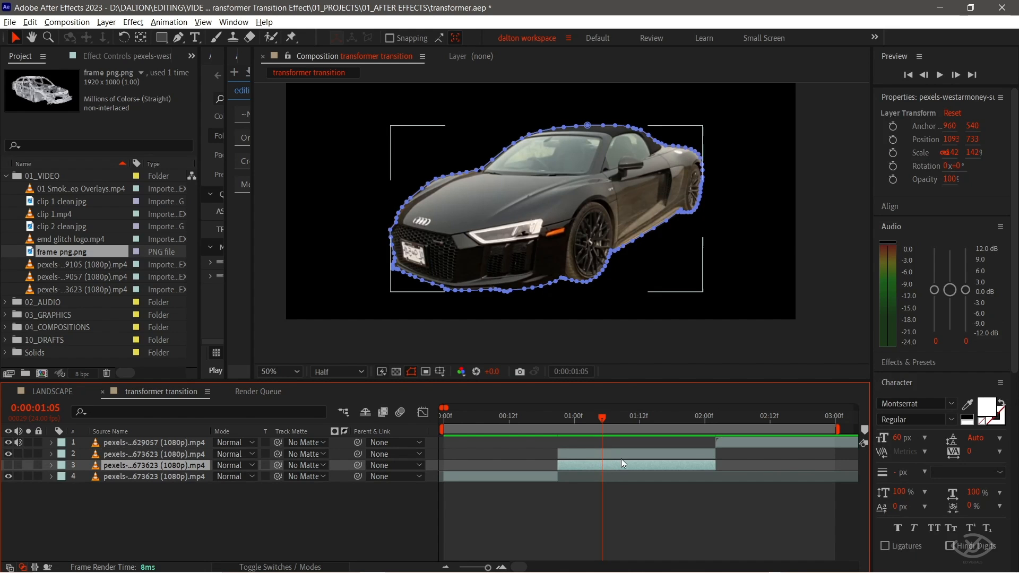
- Remove the car mask from the upper, visible copy of the frozen layer
left_click(608, 453)
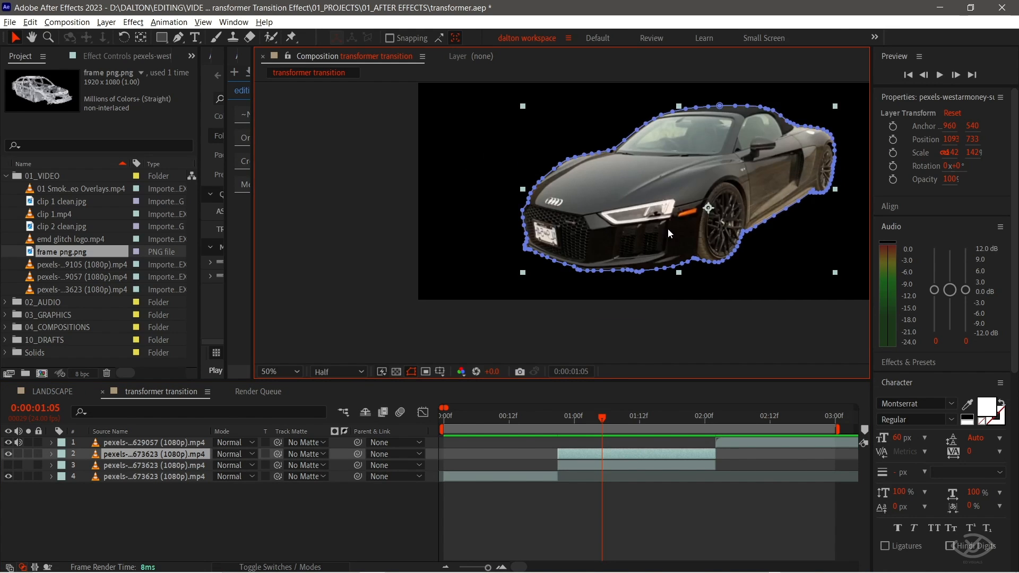
right_click(629, 454)
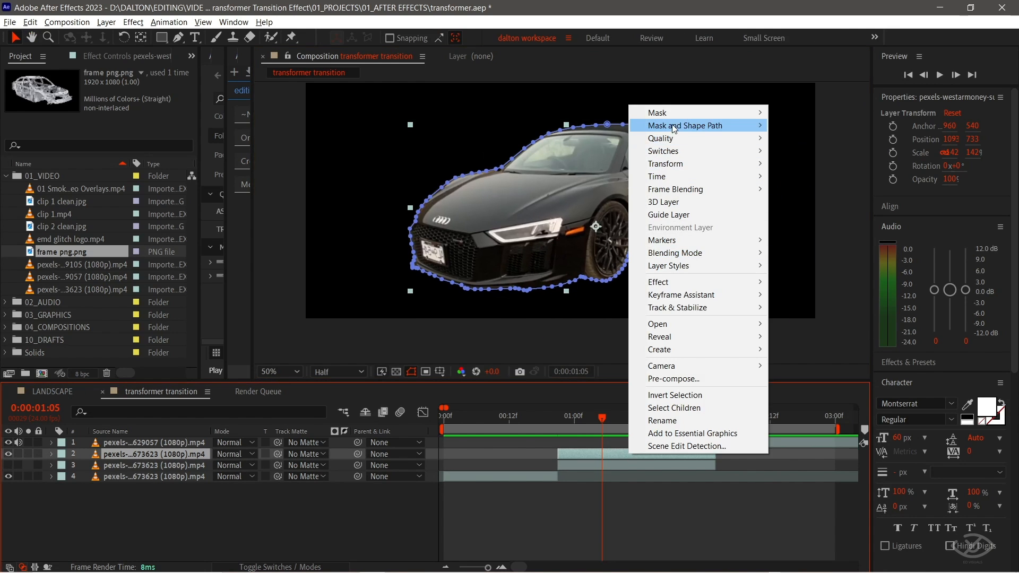
mouse_move(674, 116)
left_click(816, 209)
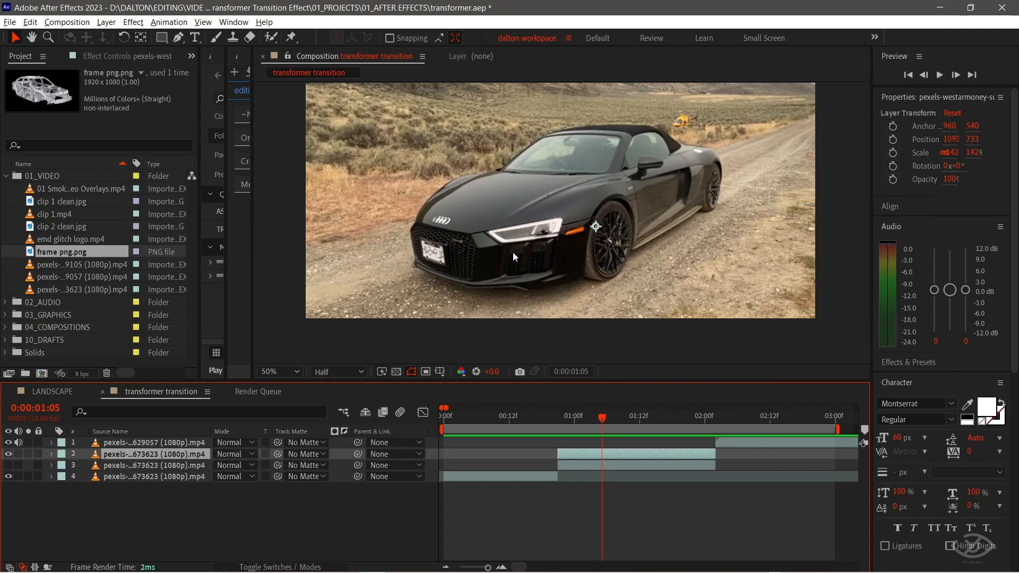
- Draw a closed Pen mask around the front bumper on the unmasked frozen layer, including the grille and orange side marker but excluding the headlight
left_click_drag(706, 425, 575, 433)
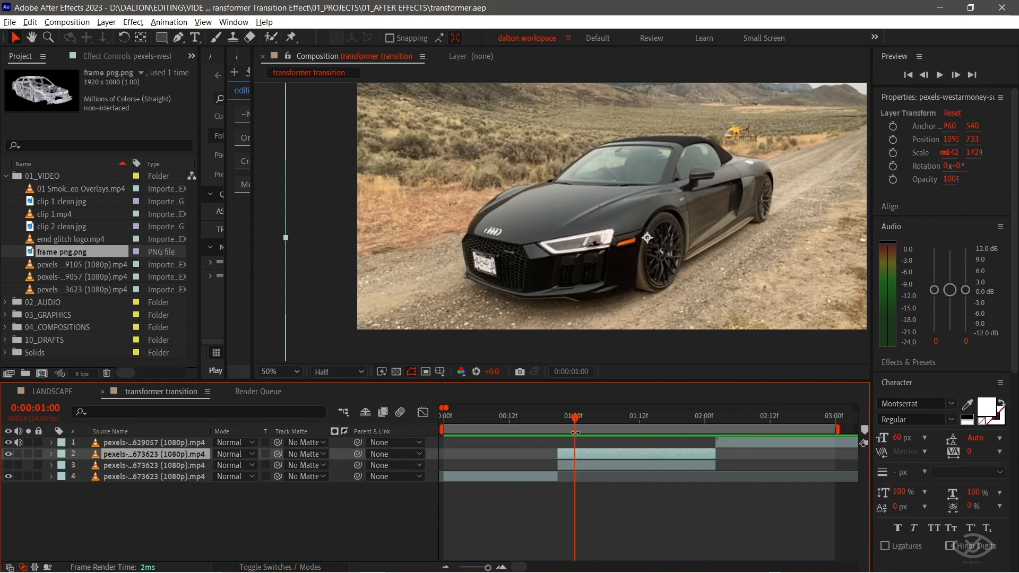
left_click(178, 38)
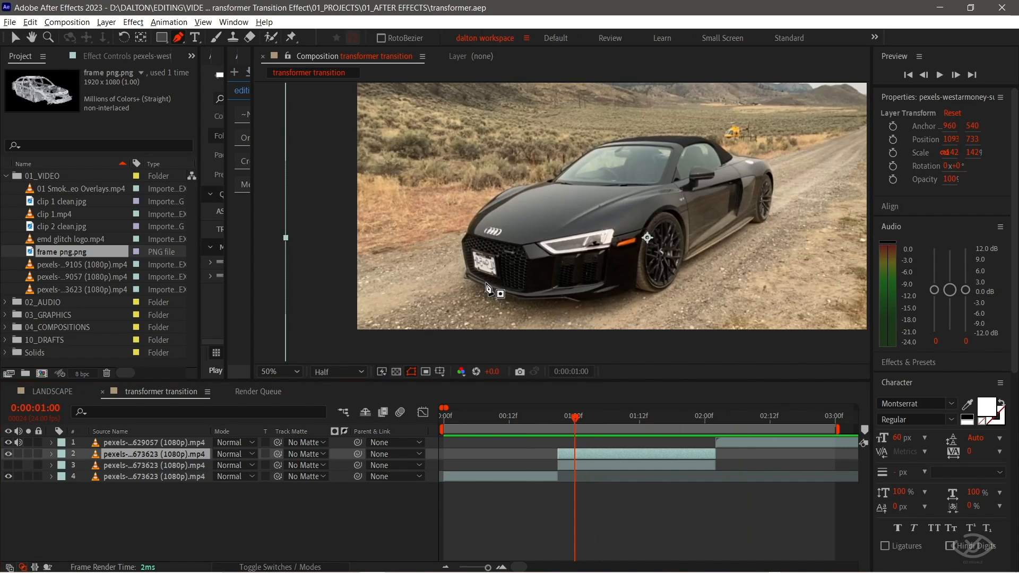
scroll(484, 282, "up", 2)
left_click(502, 272)
left_click(508, 257)
left_click(513, 241)
left_click_drag(494, 143, 489, 213)
left_click(514, 170)
left_click(613, 201)
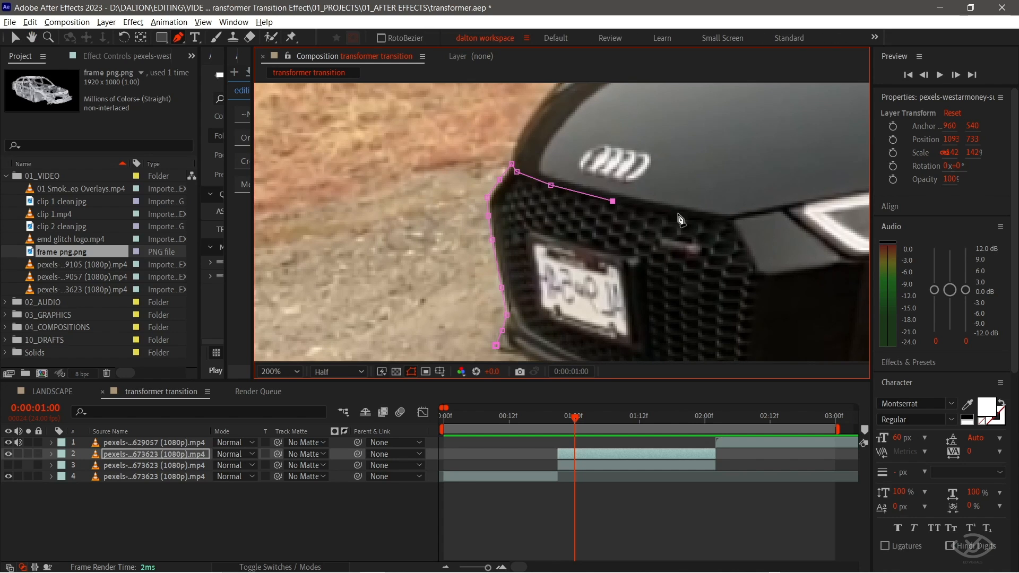
left_click(689, 227)
left_click_drag(730, 222, 492, 172)
left_click(492, 179)
left_click(543, 168)
left_click(610, 216)
left_click(646, 179)
left_click(664, 131)
left_click(792, 96)
left_click_drag(772, 176, 714, 133)
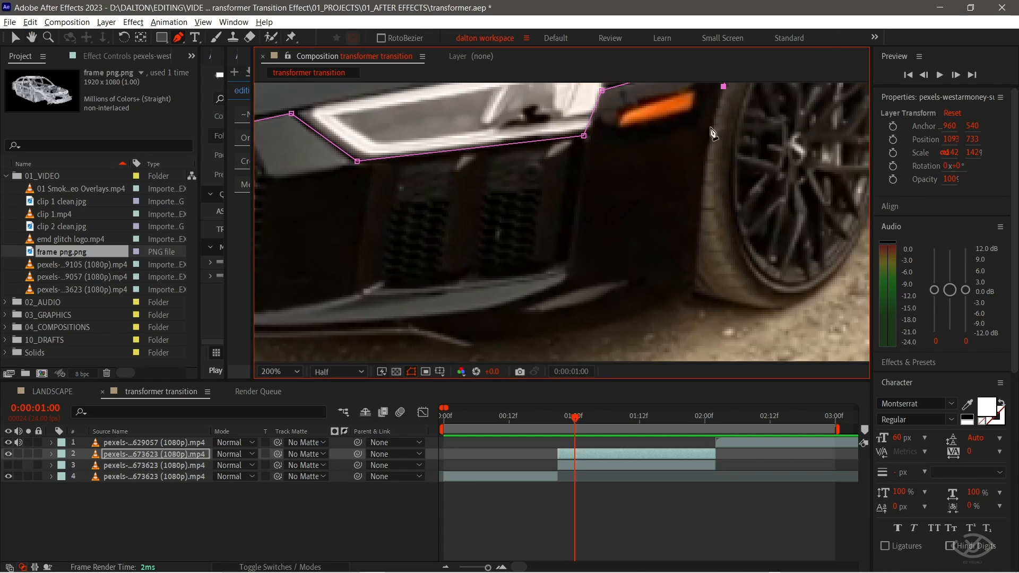
left_click(705, 183)
left_click(699, 240)
left_click(692, 286)
left_click_drag(684, 306, 677, 243)
left_click(641, 249)
left_click(557, 269)
left_click(492, 280)
left_click(456, 285)
left_click_drag(401, 279, 655, 293)
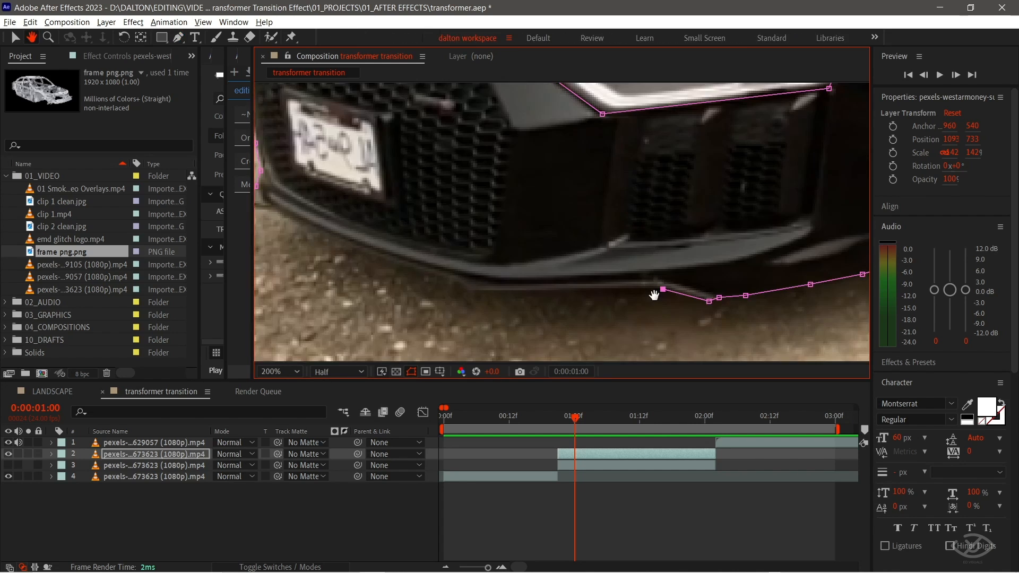
left_click(583, 284)
left_click(461, 275)
left_click_drag(403, 258, 520, 291)
left_click(513, 289)
left_click(474, 272)
left_click(441, 258)
left_click(413, 248)
left_click(394, 236)
left_click(372, 228)
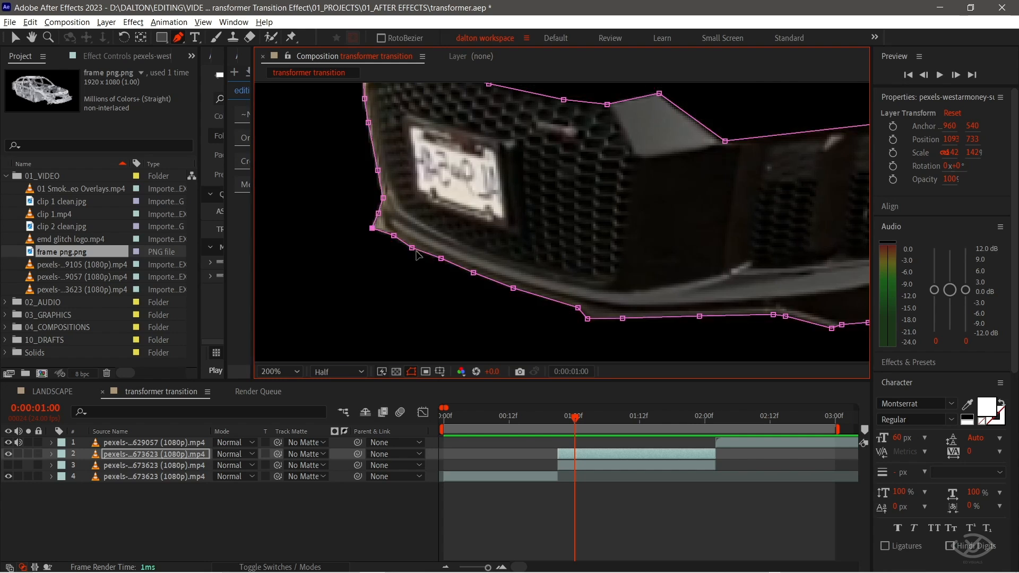
scroll(563, 210, "down", 1)
left_click_drag(571, 208, 482, 207)
left_click(604, 504)
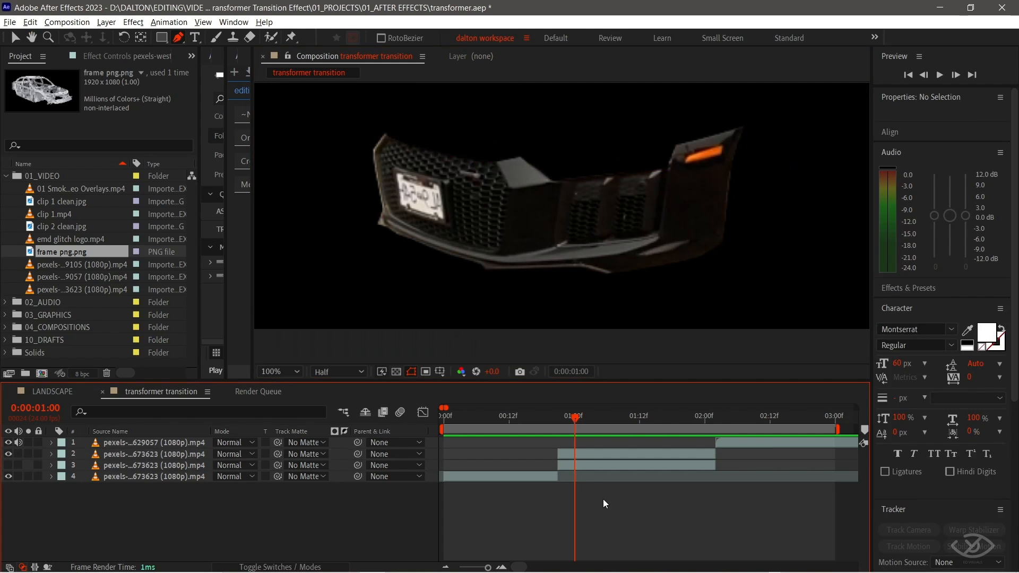
- Set the bumper mask's feather to 5 pixels
left_click(587, 452)
key("m")
key("m")
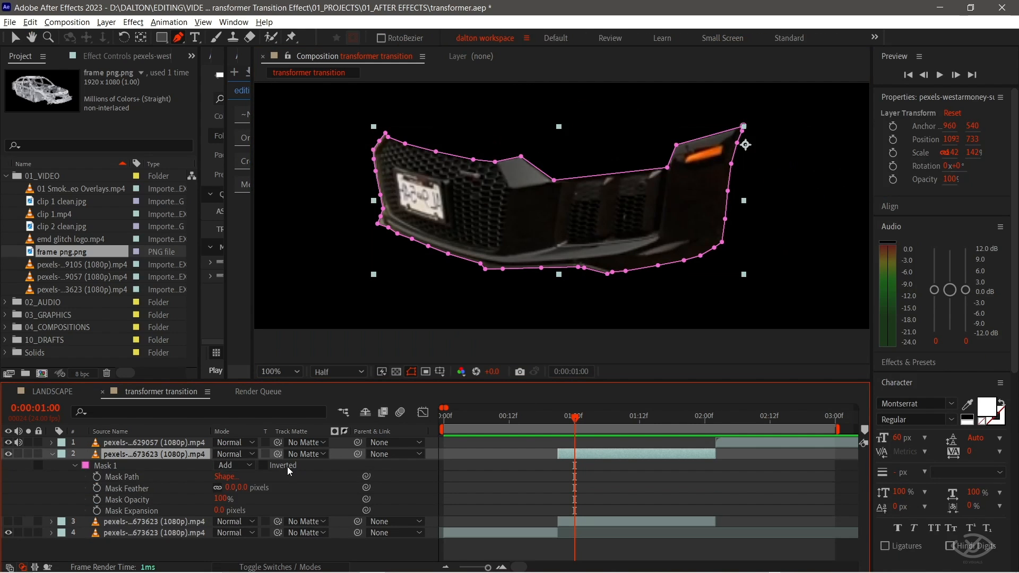
left_click(242, 488)
key("Return")
left_click(623, 474)
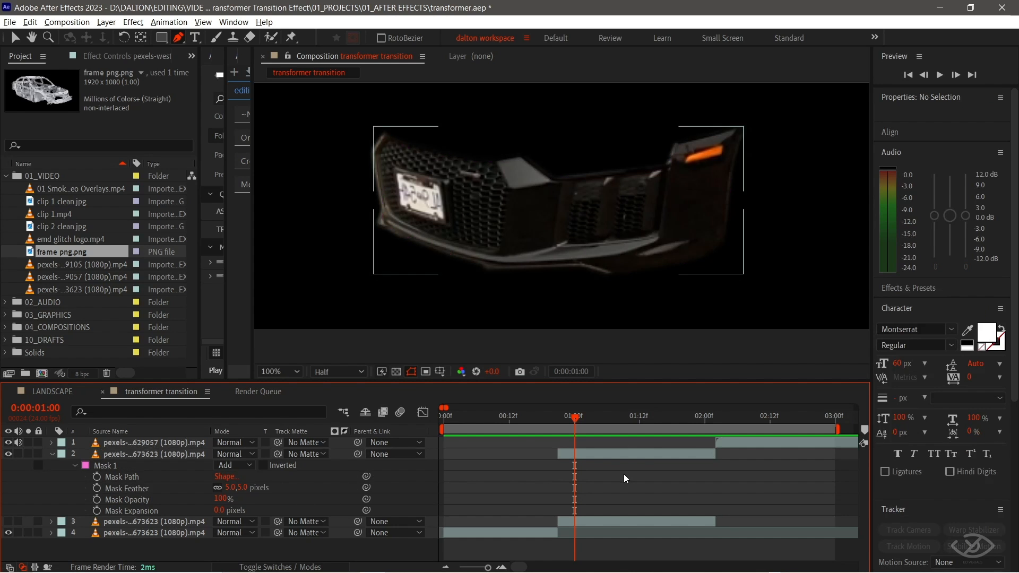
- Duplicate the bumper layer and remove the mask from the upper copy
scroll(545, 218, "down", 1)
left_click(16, 38)
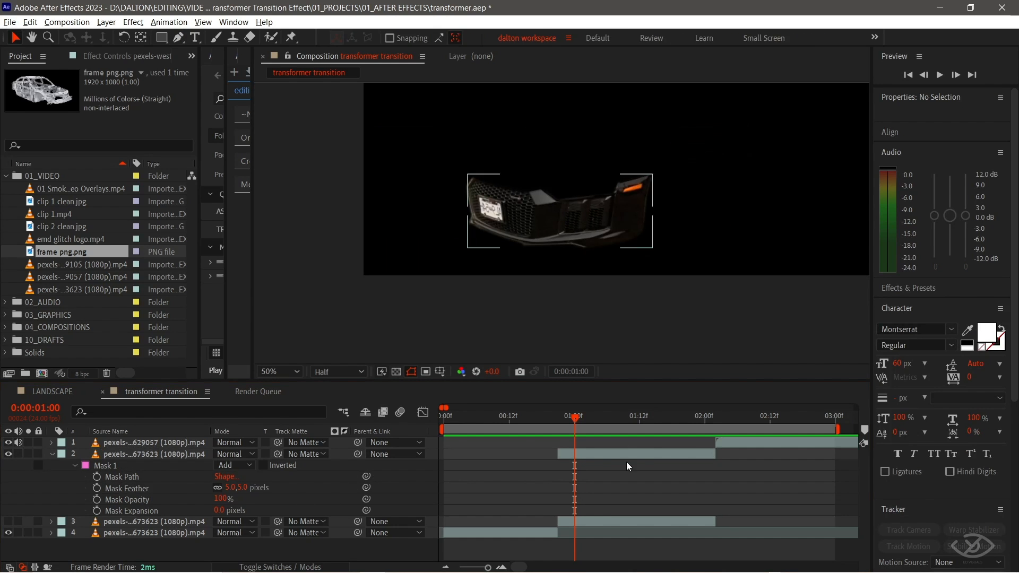
left_click(621, 455)
scroll(605, 468, "right", 1)
key("ctrl+d")
right_click(576, 452)
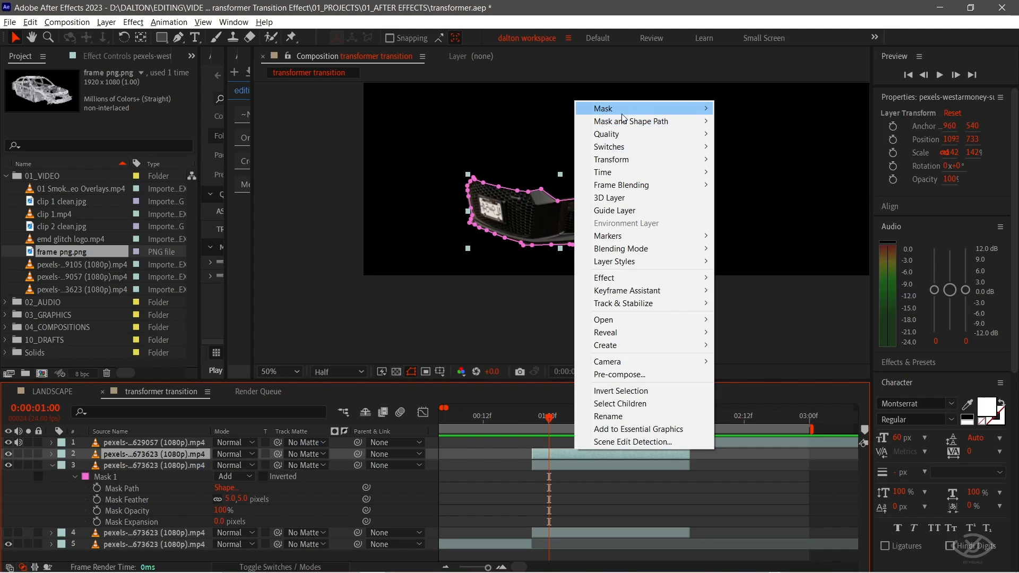
mouse_move(611, 108)
left_click(784, 205)
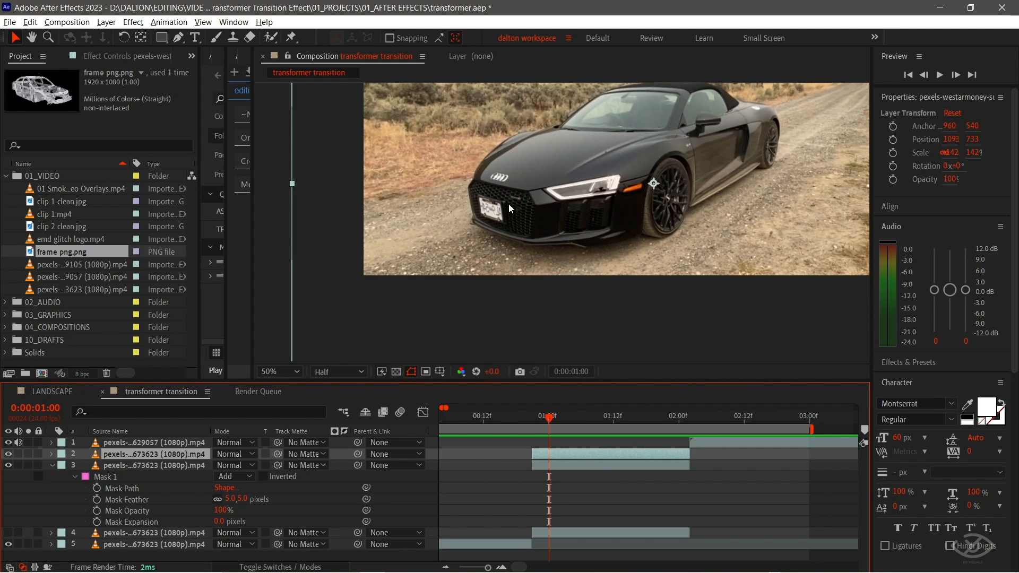
- Draw a Pen mask around the black car's headlight on the unmasked upper copy of the frozen layer
scroll(511, 205, "up", 2)
key("g")
left_click(436, 194)
left_click(481, 230)
left_click(497, 242)
left_click(520, 243)
left_click(730, 211)
left_click(749, 147)
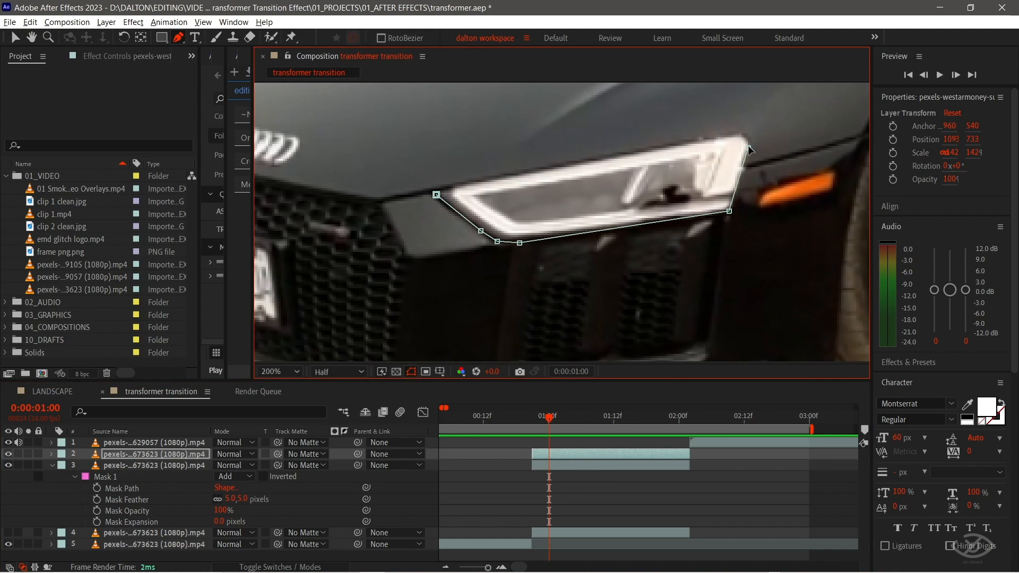
- Mask the black car's remaining body parts with the Pen tool, each on its own copy of the frozen layer
left_click(414, 235)
left_click(539, 262)
left_click(473, 212)
left_click(395, 242)
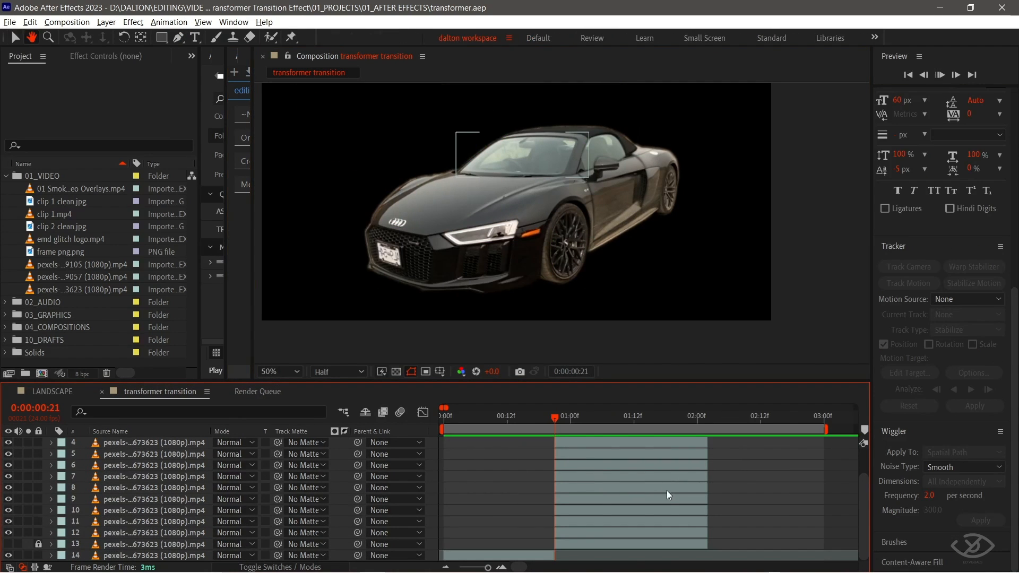
- Play back the composition and scrub to the end of the live clip to check the masked car parts
key("space")
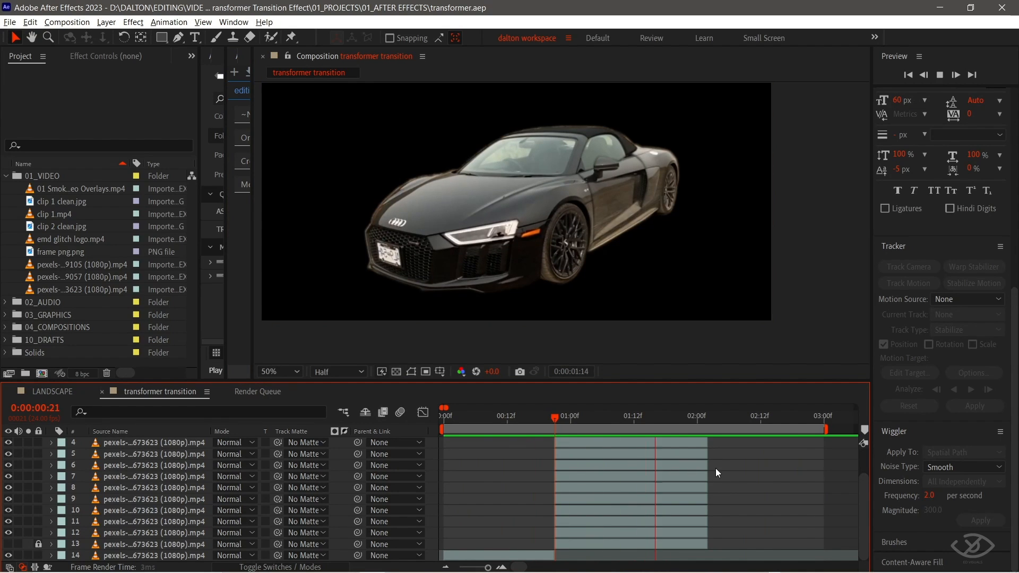
key("space")
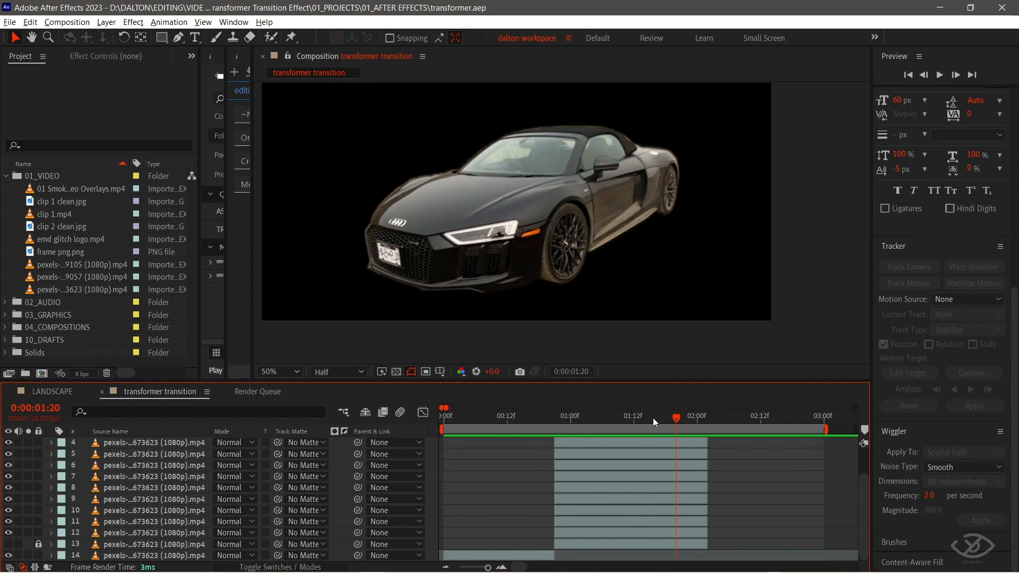
left_click_drag(677, 416, 550, 404)
- Add Position keyframes to all masked car-part layers, 2 through 12, at 0:00:00:21 and again at 0:00:02:01
left_click(612, 530)
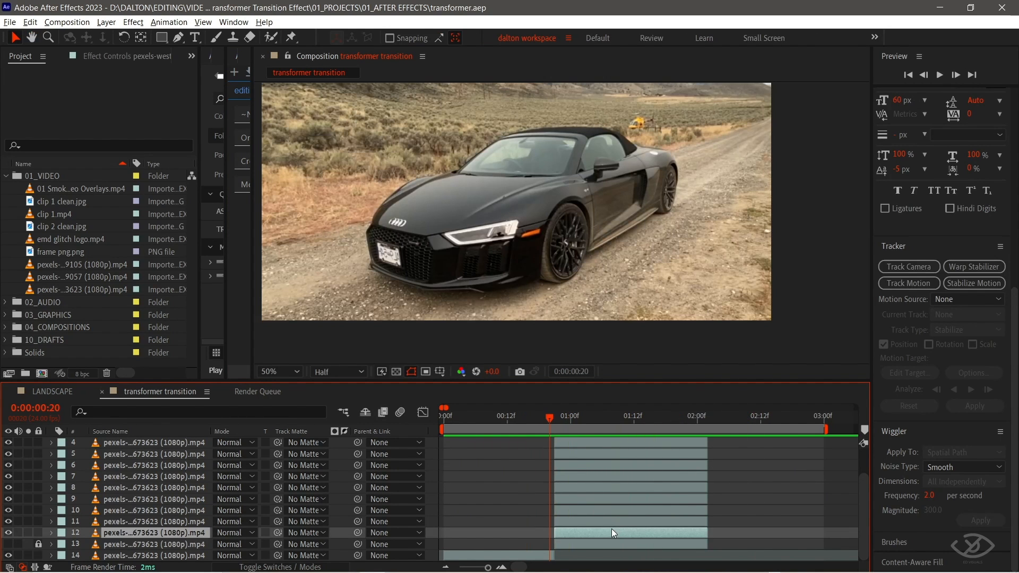
scroll(611, 529, "up", 2)
key("ctrl+a")
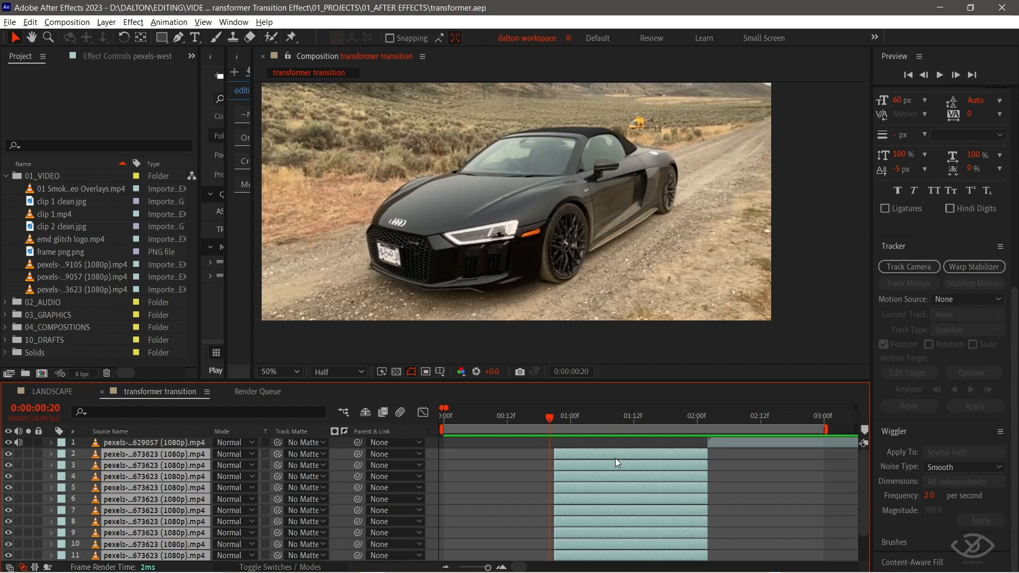
key("p")
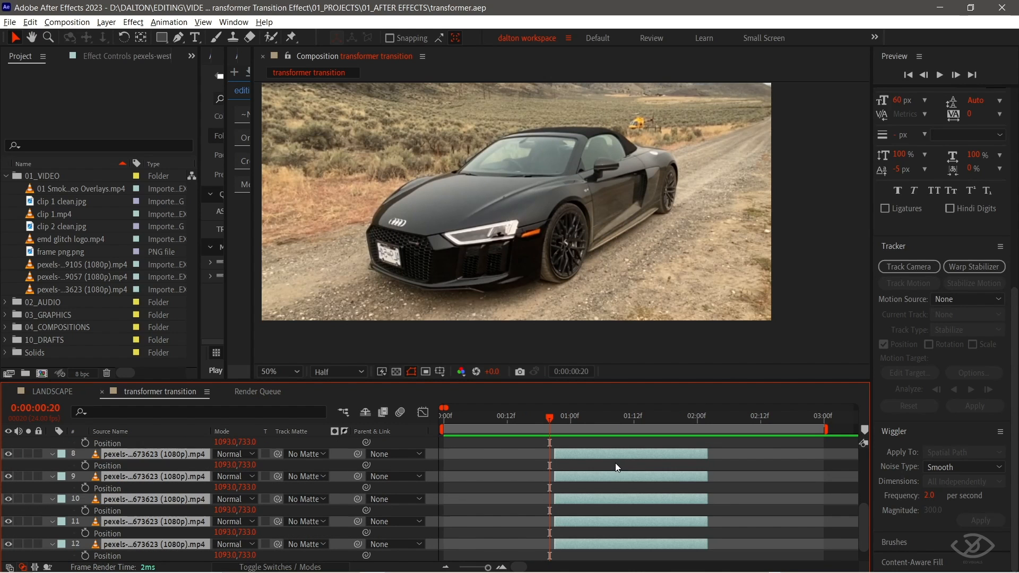
left_click_drag(552, 420, 555, 420)
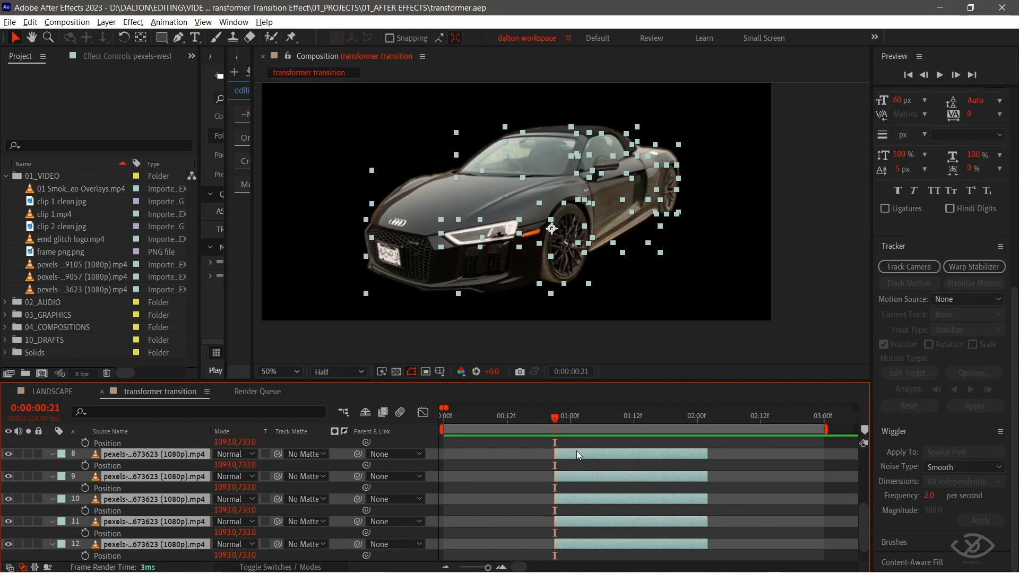
scroll(584, 462, "down", 1)
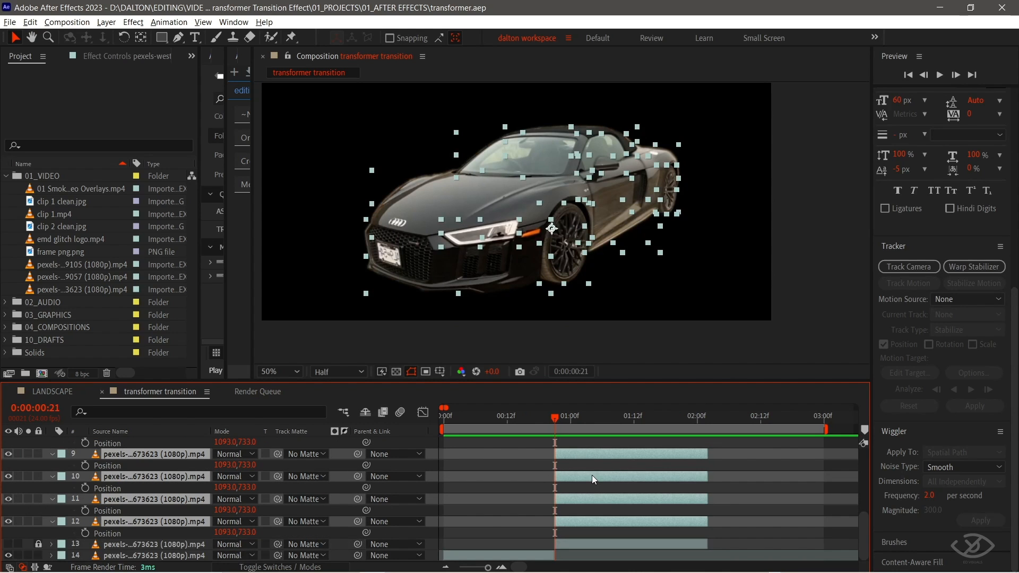
left_click(85, 534)
left_click_drag(566, 424, 702, 421)
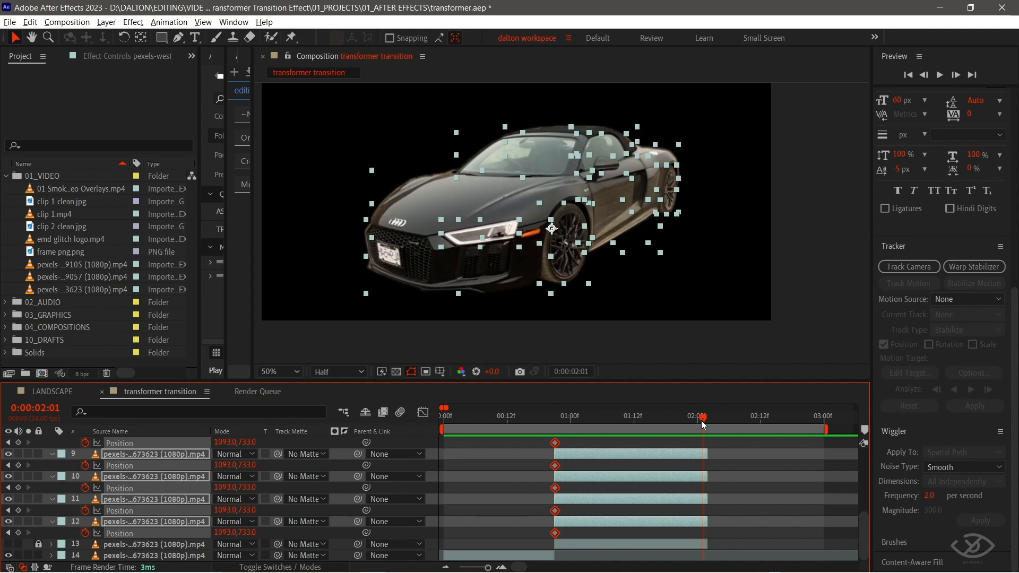
left_click(19, 533)
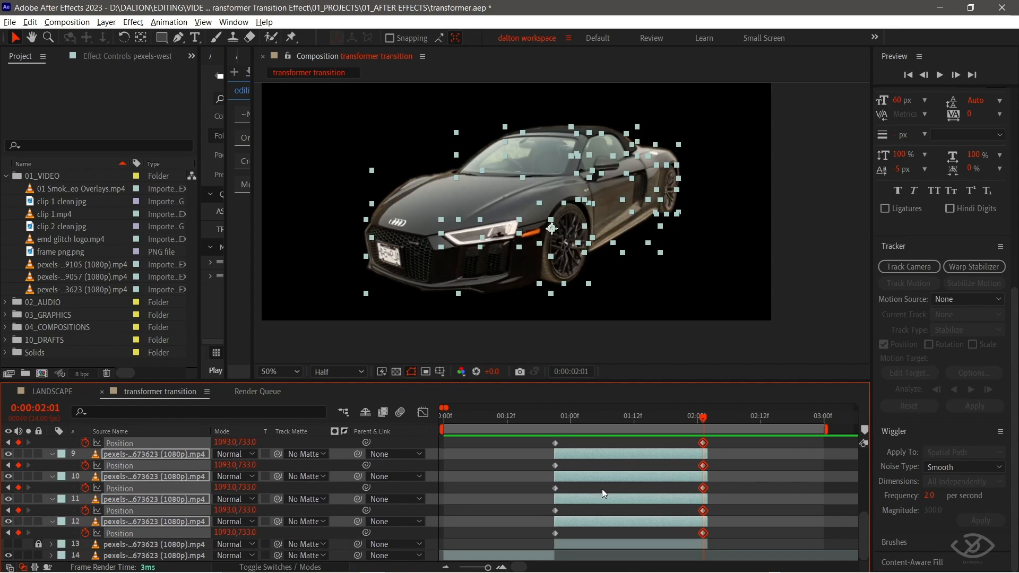
- Apply the Wiggler to the bumper layer's two Position keyframes using Spatial Path, Smooth, All Independently, frequency 2.0 and magnitude 300, and preview it
left_click_drag(523, 535, 724, 536)
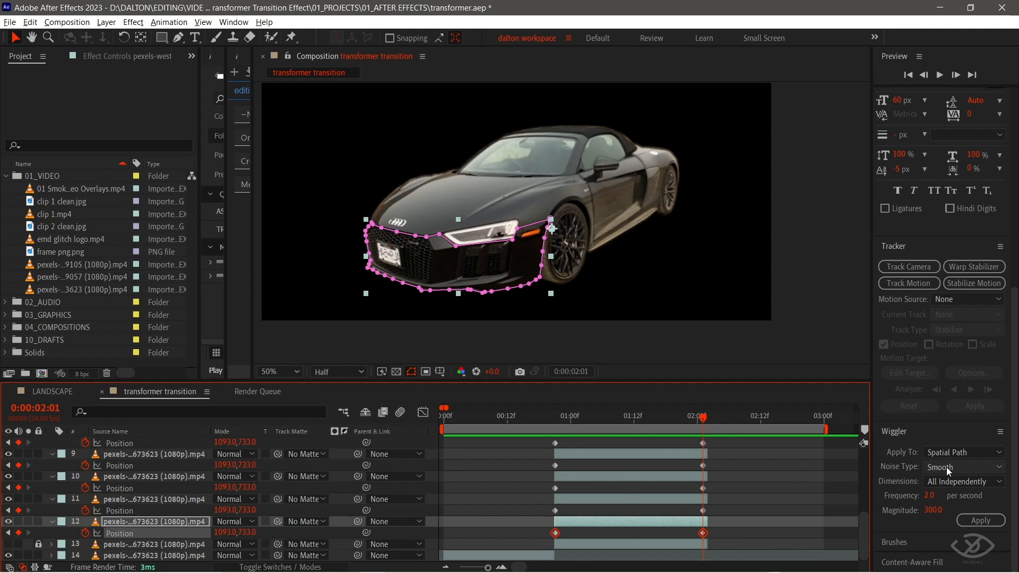
left_click(233, 22)
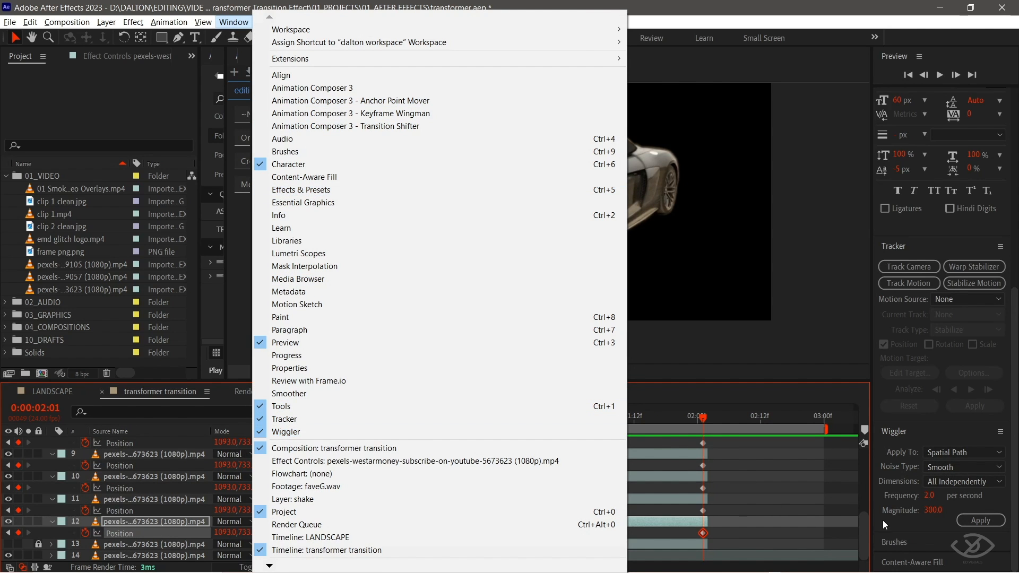
left_click(976, 454)
left_click(976, 454)
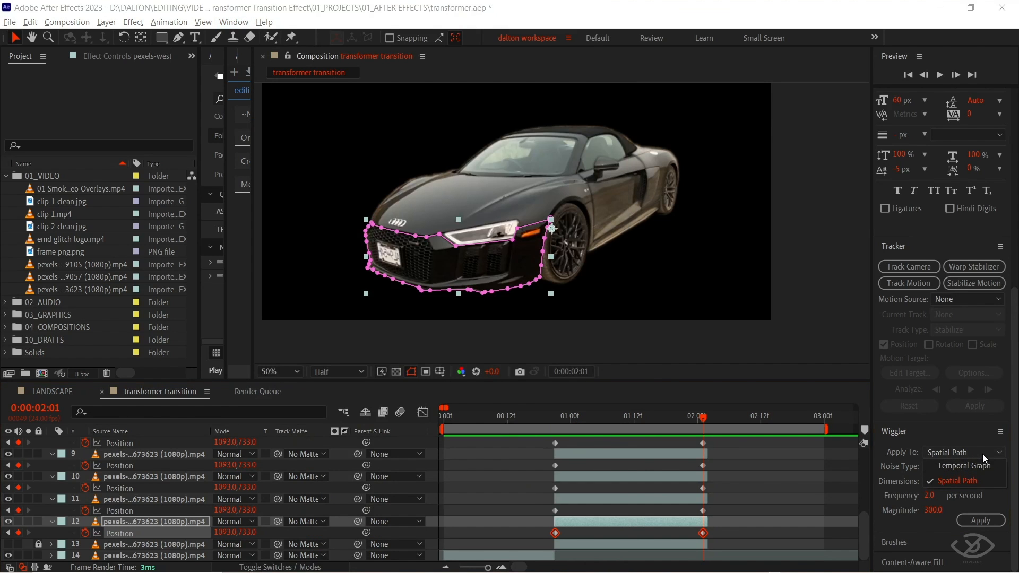
left_click(982, 454)
left_click(978, 468)
left_click(977, 468)
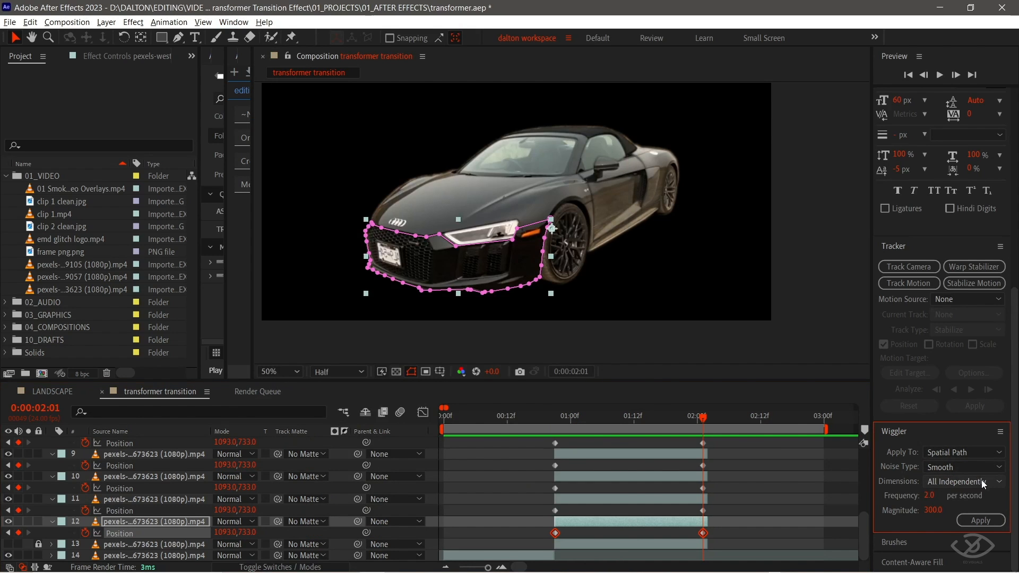
left_click(982, 480)
left_click(981, 482)
left_click(981, 520)
key("space")
left_click_drag(556, 416, 533, 419)
- Apply the same Wiggler settings to the Position keyframes of each remaining car-part layer up to layer 2, and preview the motion
left_click_drag(548, 506, 712, 515)
left_click(981, 520)
left_click_drag(549, 485, 712, 493)
left_click(981, 520)
left_click(981, 521)
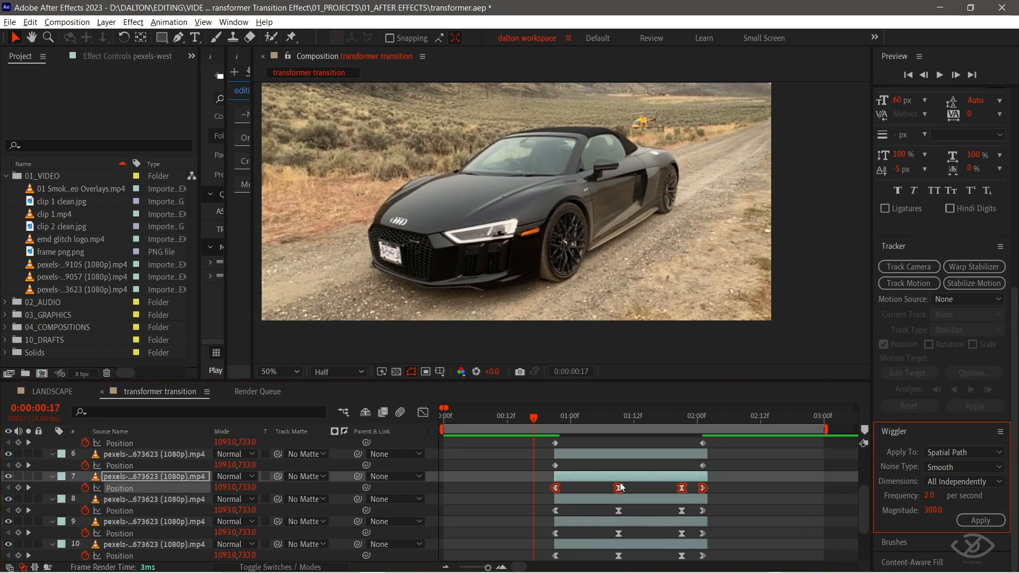
left_click_drag(549, 472, 712, 481)
left_click(981, 521)
scroll(822, 491, "up", 3)
left_click_drag(549, 506, 712, 515)
left_click(981, 520)
left_click_drag(549, 484, 702, 491)
left_click(980, 521)
left_click_drag(548, 461, 713, 471)
left_click(981, 521)
key("space")
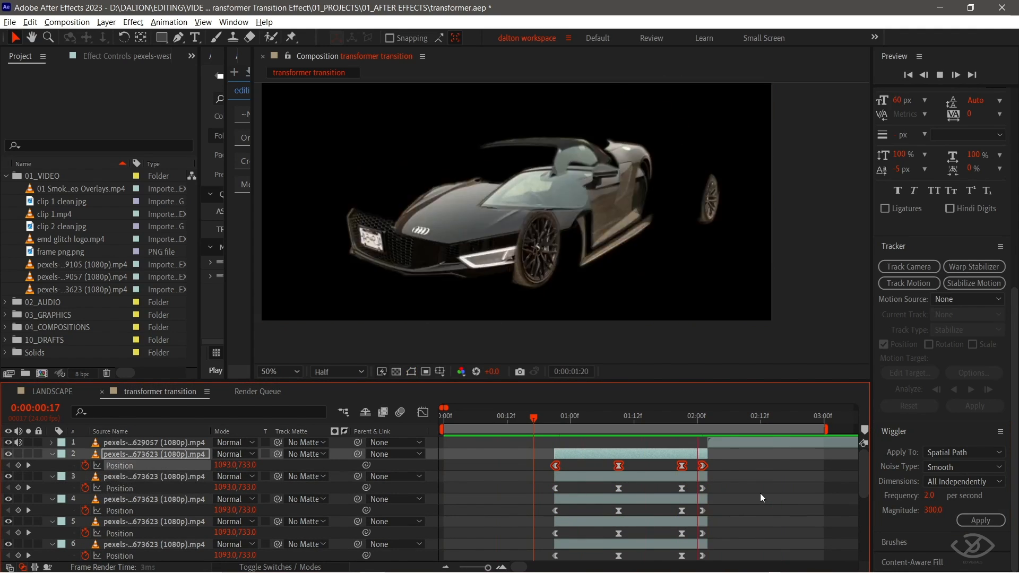
key("space")
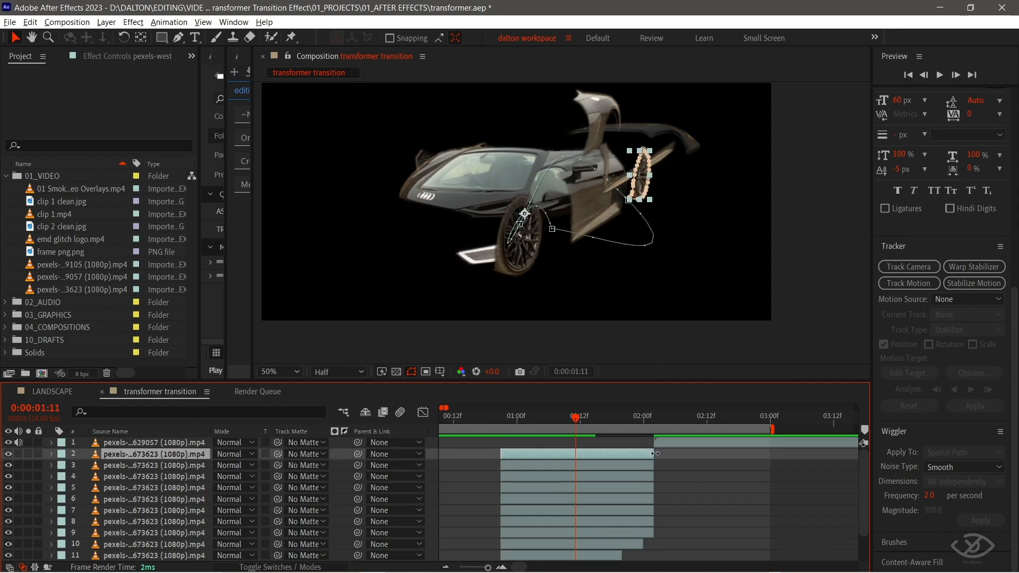
- Trim the ends of the black car's part layers to staggered out points so the parts disappear at different times
left_click(655, 498)
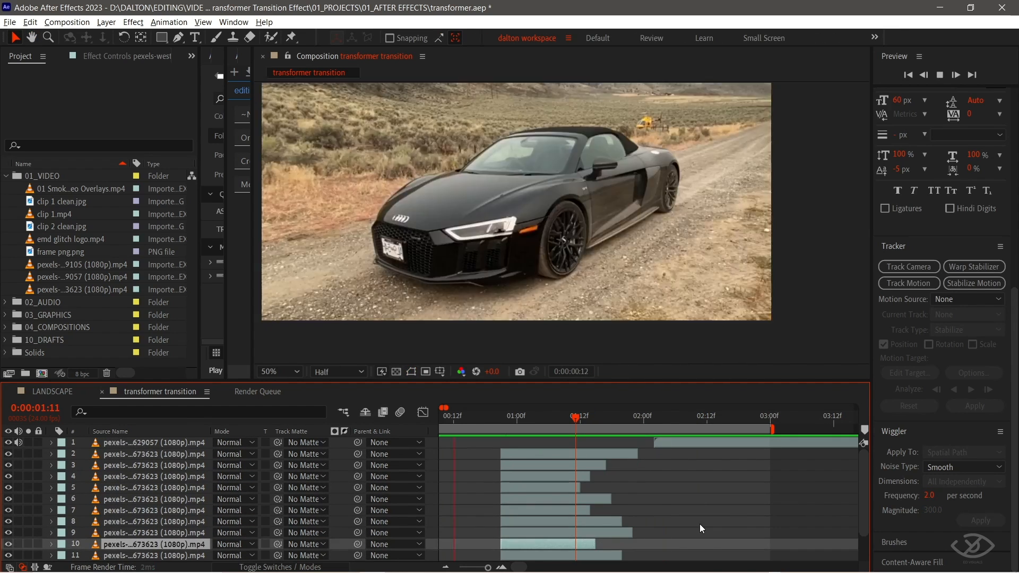
left_click(558, 458)
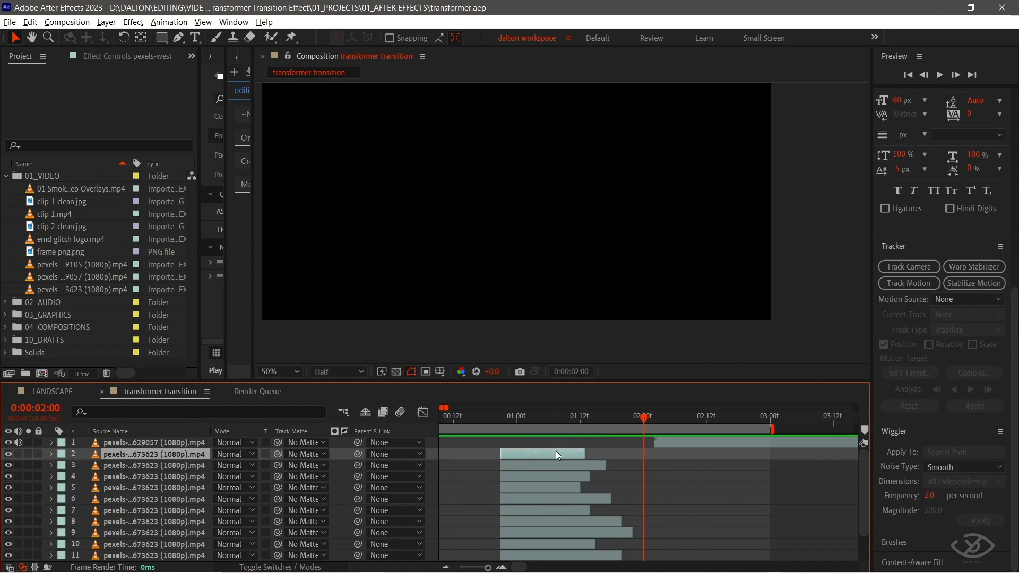
- Pre-compose the black car's part layers, 2 through 12, into a single composition
scroll(557, 455, "down", 1)
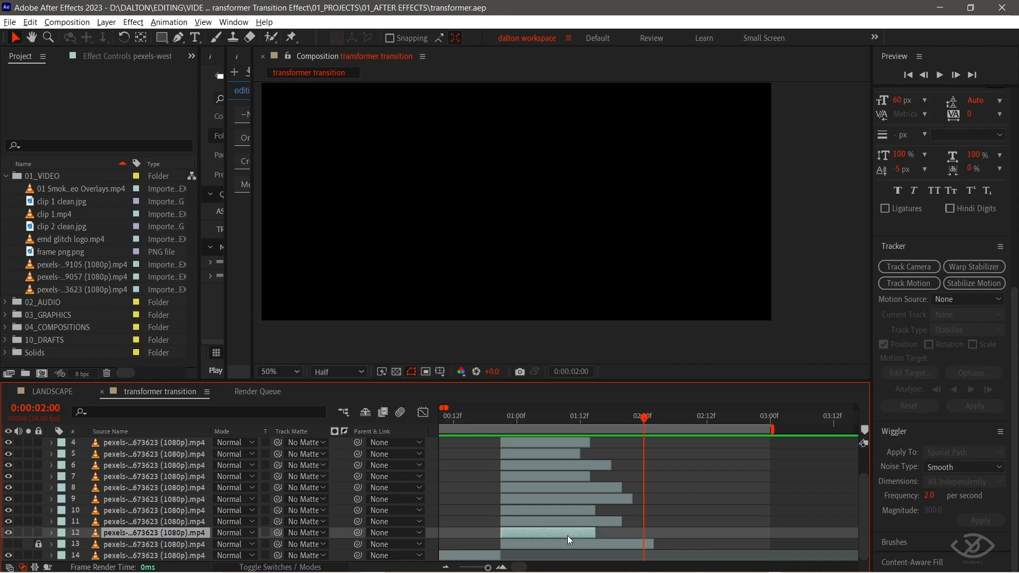
scroll(568, 540, "up", 1)
left_click(560, 454, "shift")
right_click(560, 455)
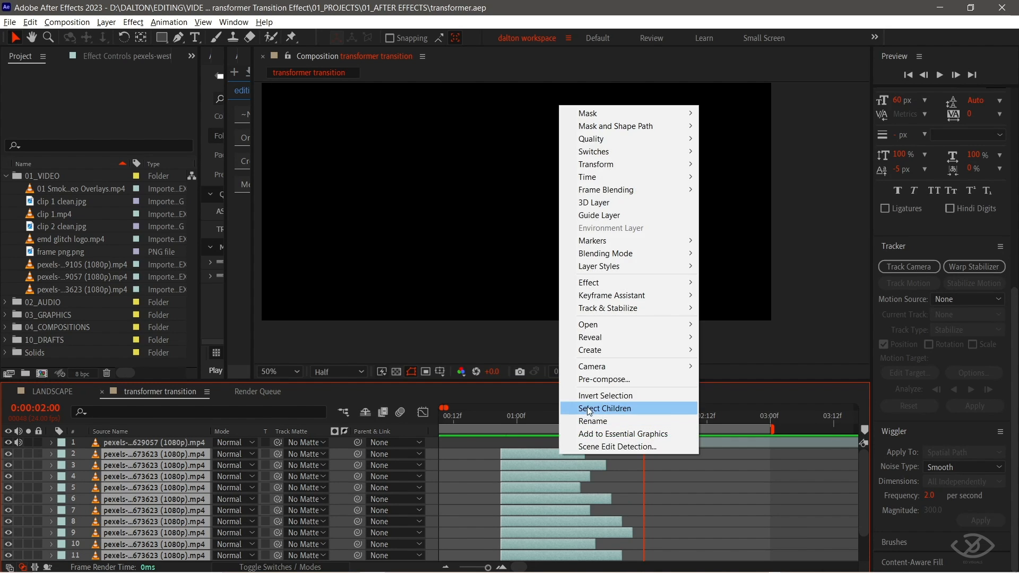
left_click(591, 385)
left_click(541, 379)
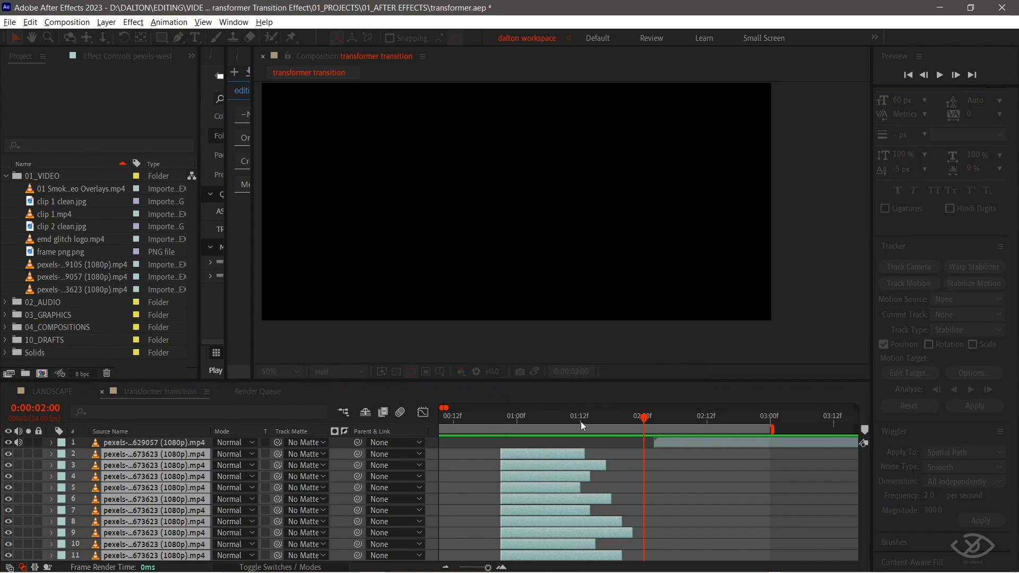
- Stagger the out points of the blue car's part layers and pre-compose those layers together
left_click_drag(638, 454, 630, 475)
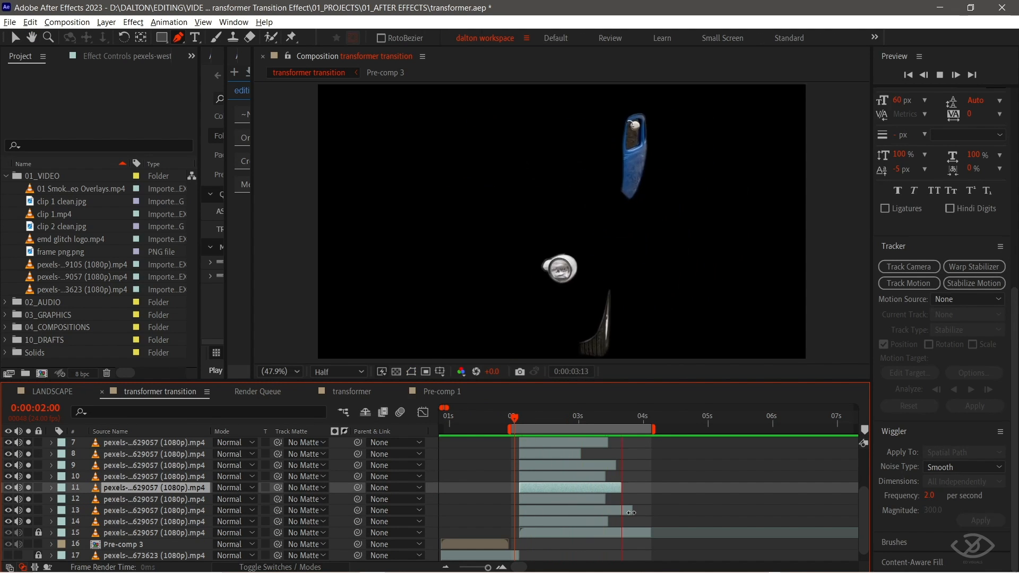
scroll(574, 509, "up", 3)
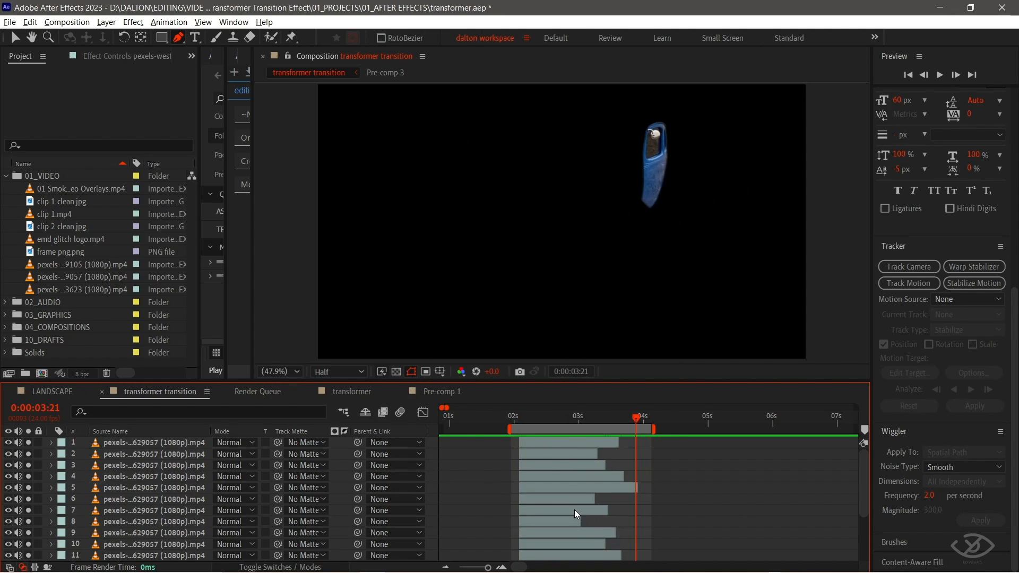
left_click(590, 443, "shift")
right_click(590, 443)
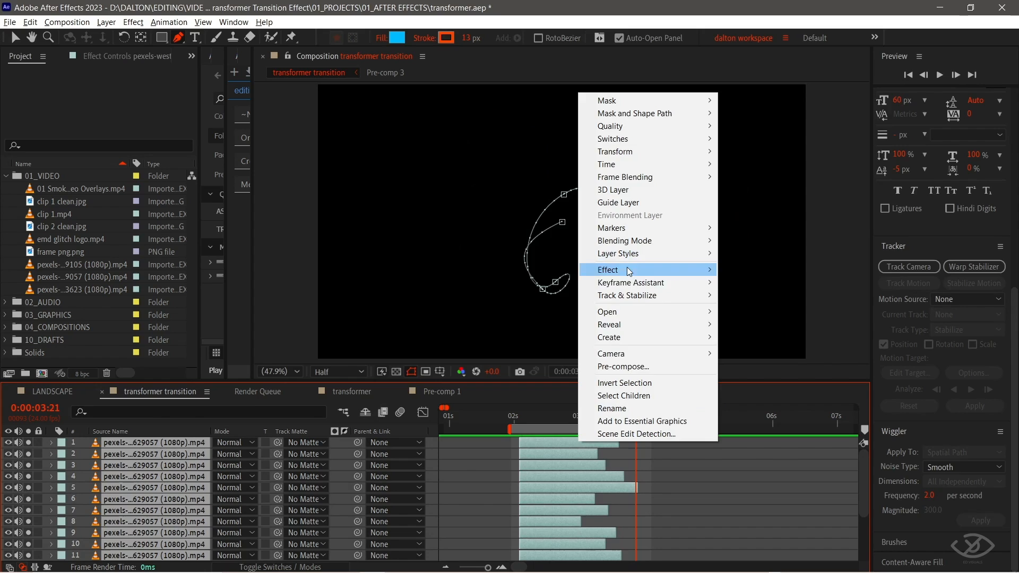
left_click(626, 366)
left_click(531, 377)
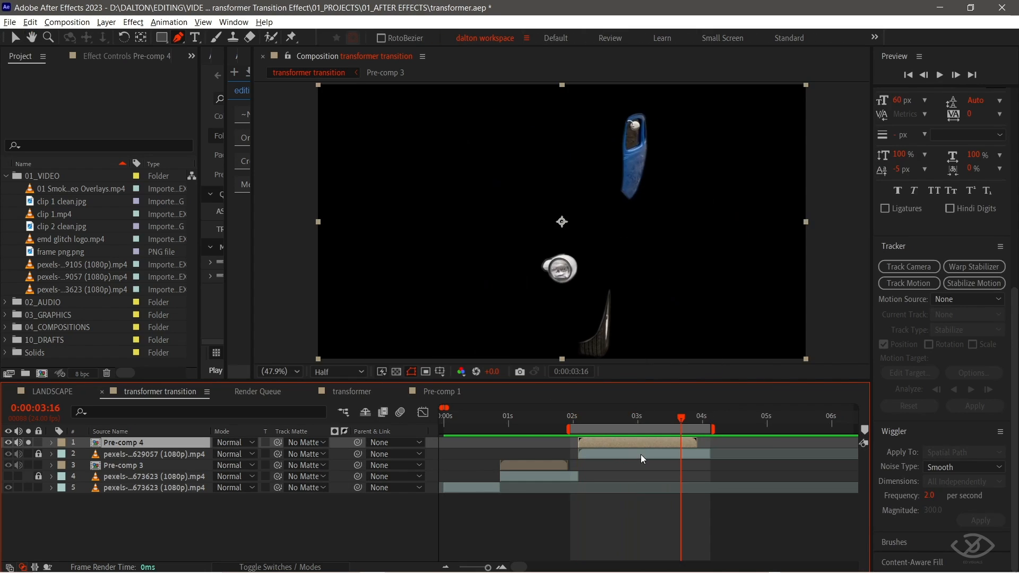
- Time-reverse Pre-comp 4, the blue car's parts, and preview it from 0:00:02:01
right_click(634, 443)
mouse_move(669, 164)
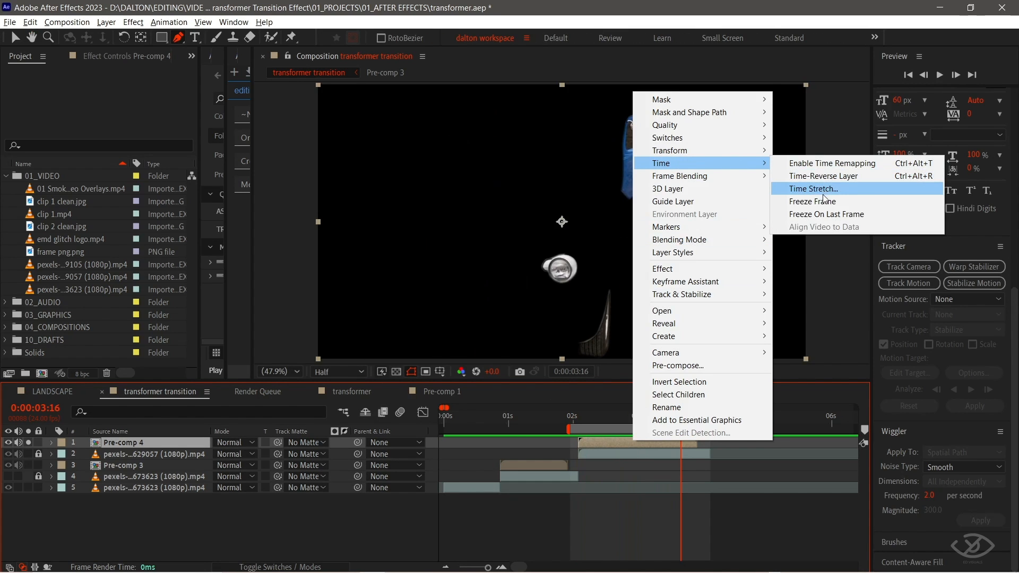
left_click(820, 174)
left_click(576, 420)
key("space")
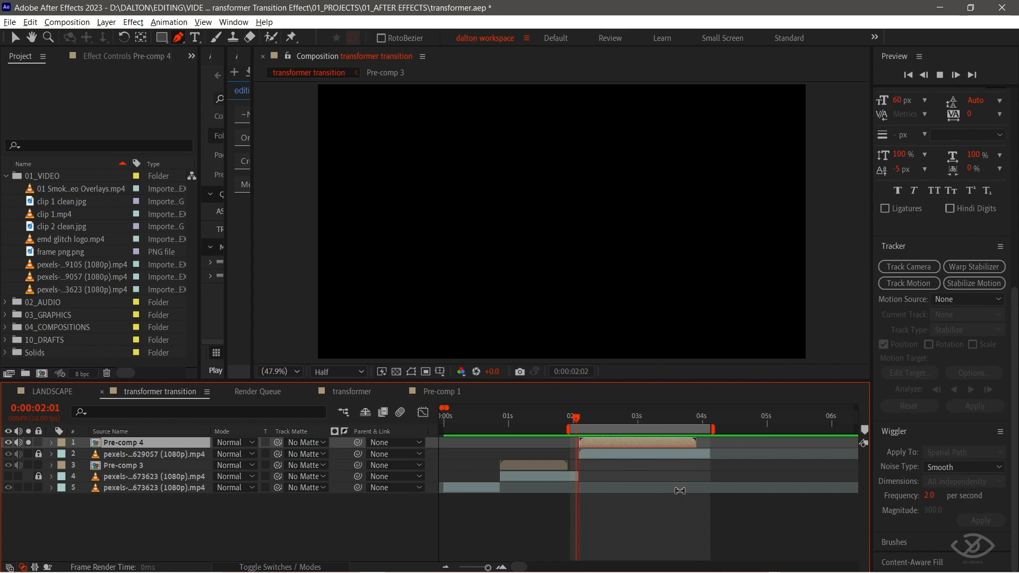
- Move the reversed Pre-comp 4 earlier so it overlaps Pre-comp 3 and ends where the second car clip begins
key("v")
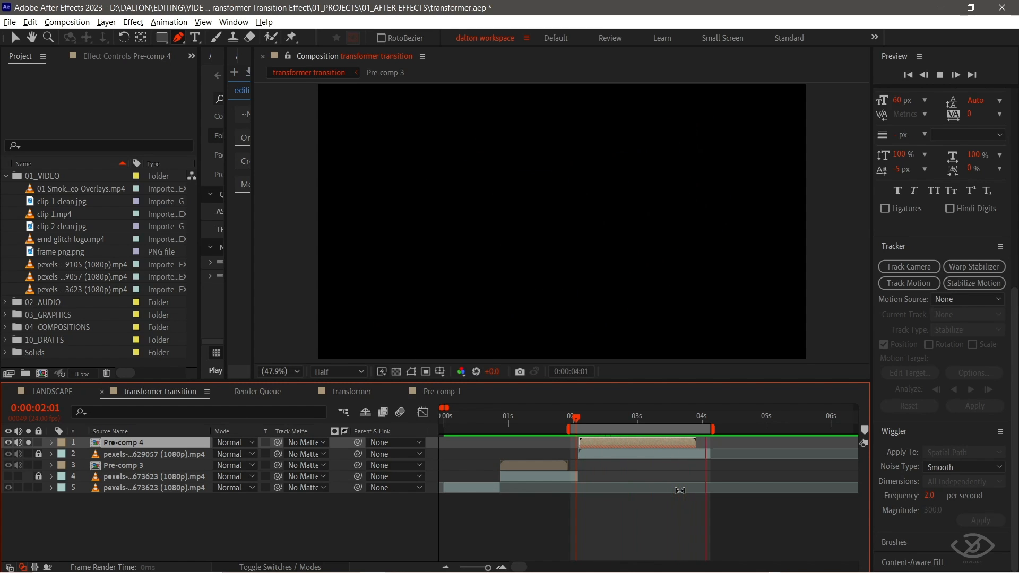
left_click_drag(612, 443, 484, 448)
key("space")
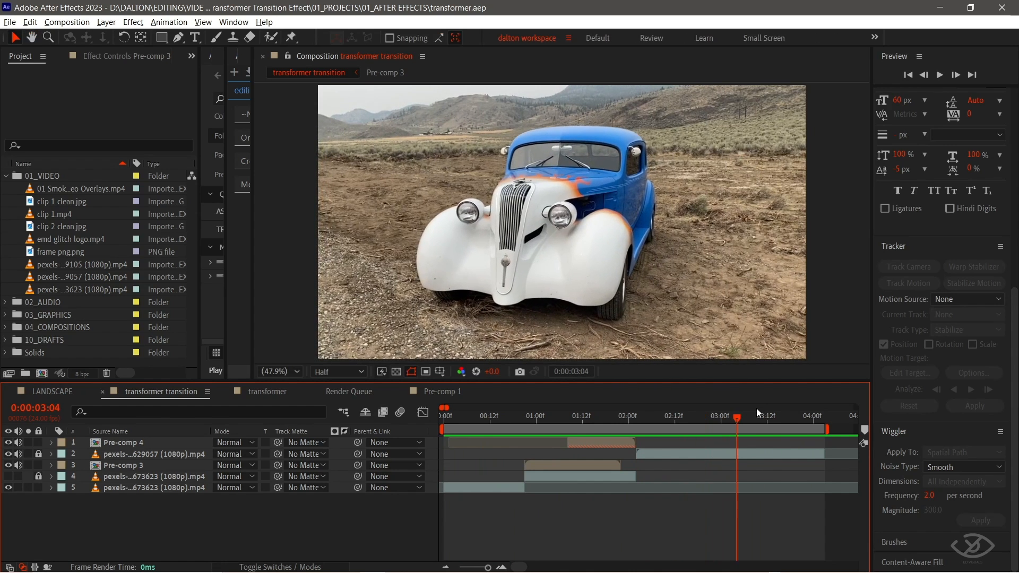
- Scrub through the timeline and play back the transition from the black car to the blue car
left_click(505, 422)
left_click_drag(515, 425, 703, 434)
key("space")
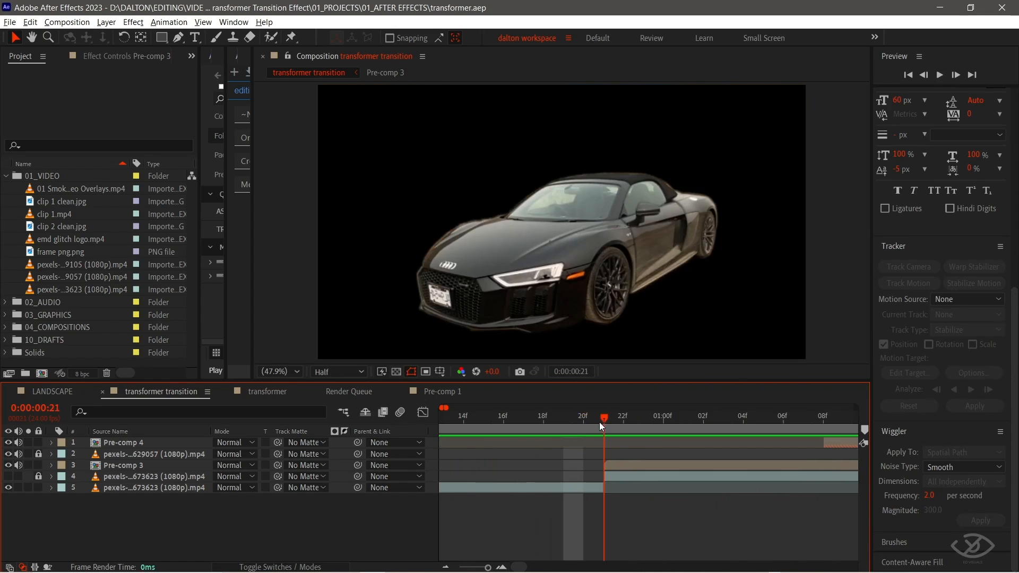
- Save the black car's frame at 0:00:00:20 as a file, keeping the suggested output name
left_click_drag(600, 422, 588, 422)
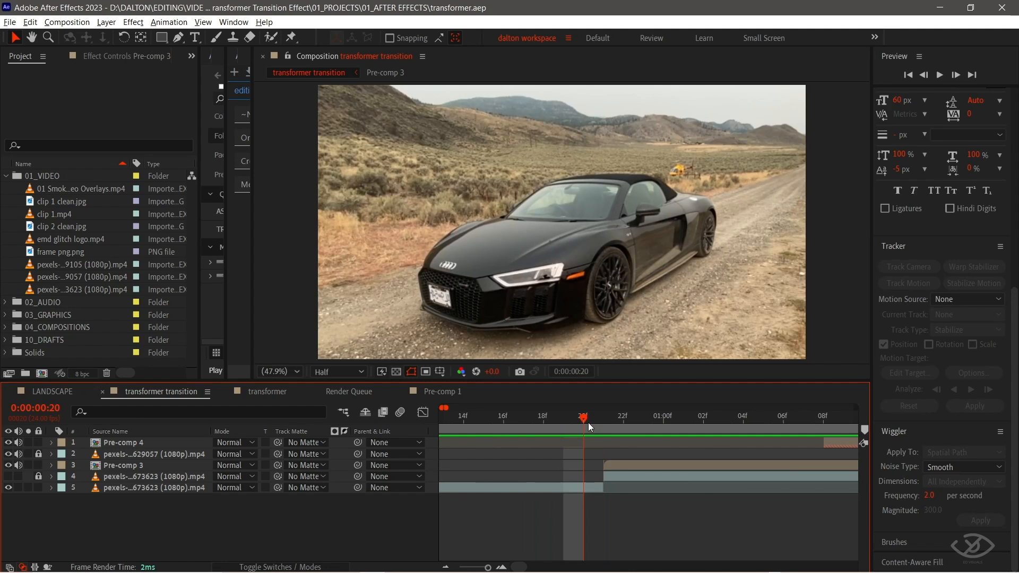
scroll(580, 481, "down", 7)
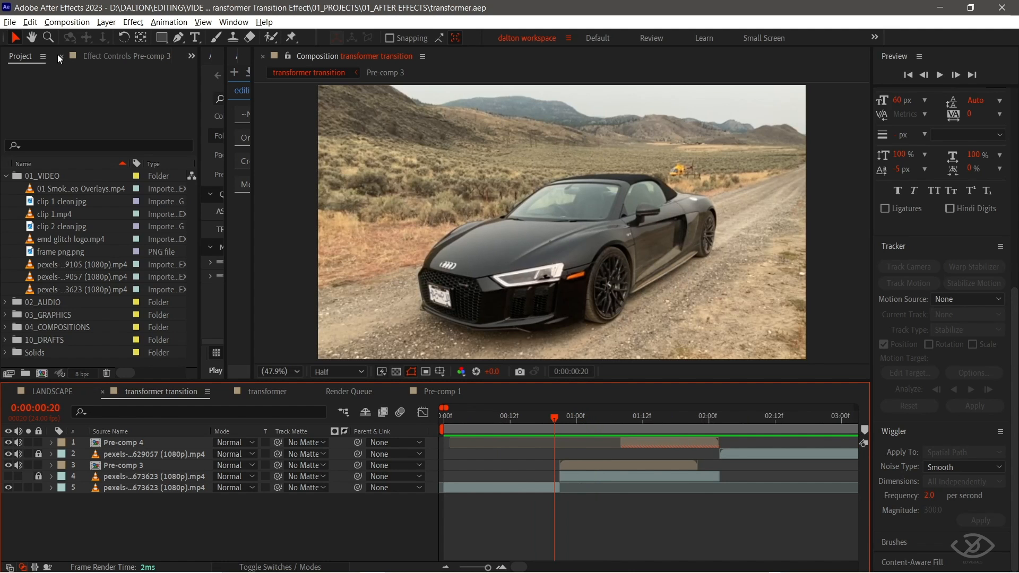
left_click(76, 24)
mouse_move(168, 159)
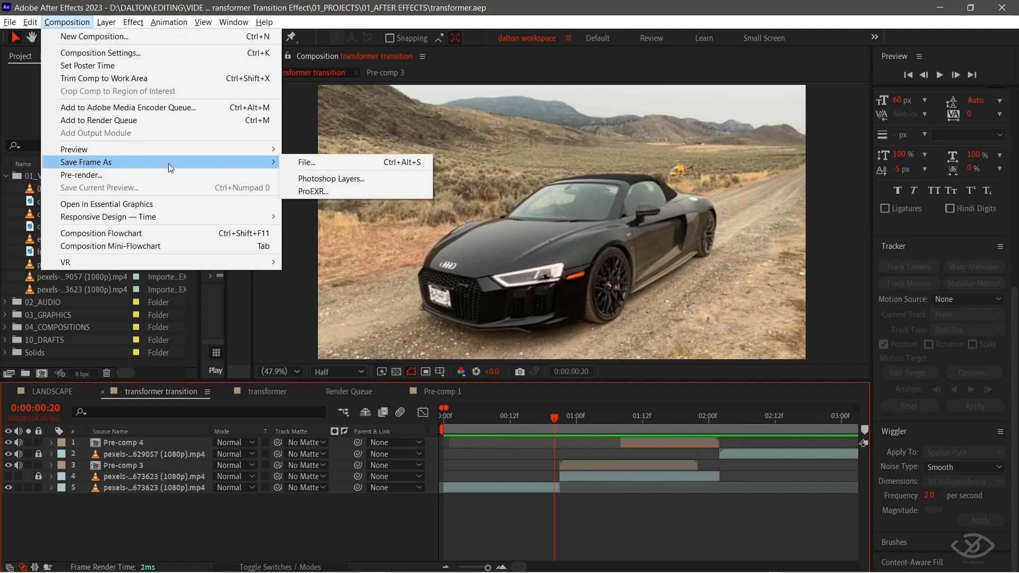
left_click(307, 161)
left_click(398, 362)
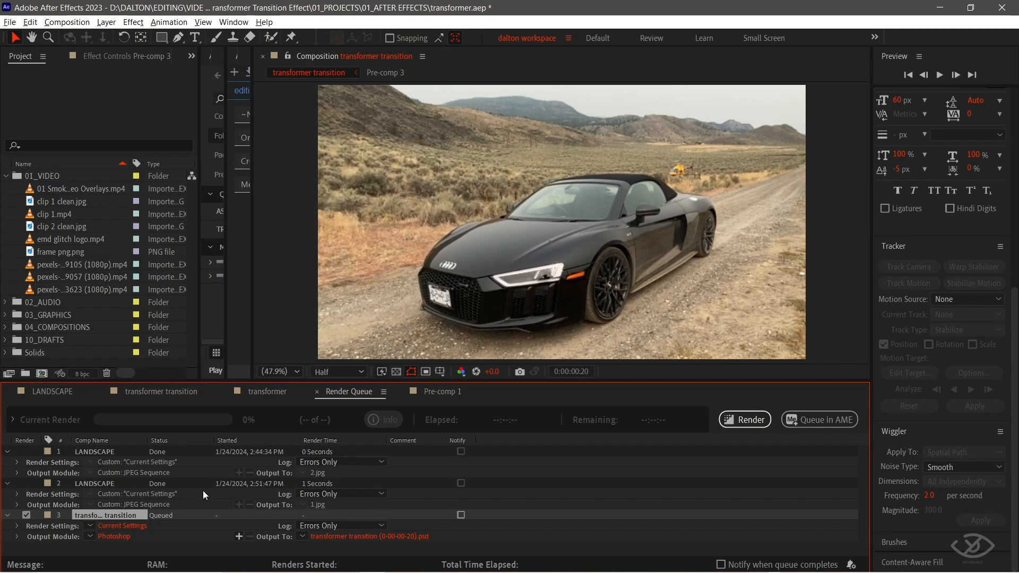
- Set the queued frame's render settings to Full resolution and Best quality
left_click(125, 525)
left_click(425, 166)
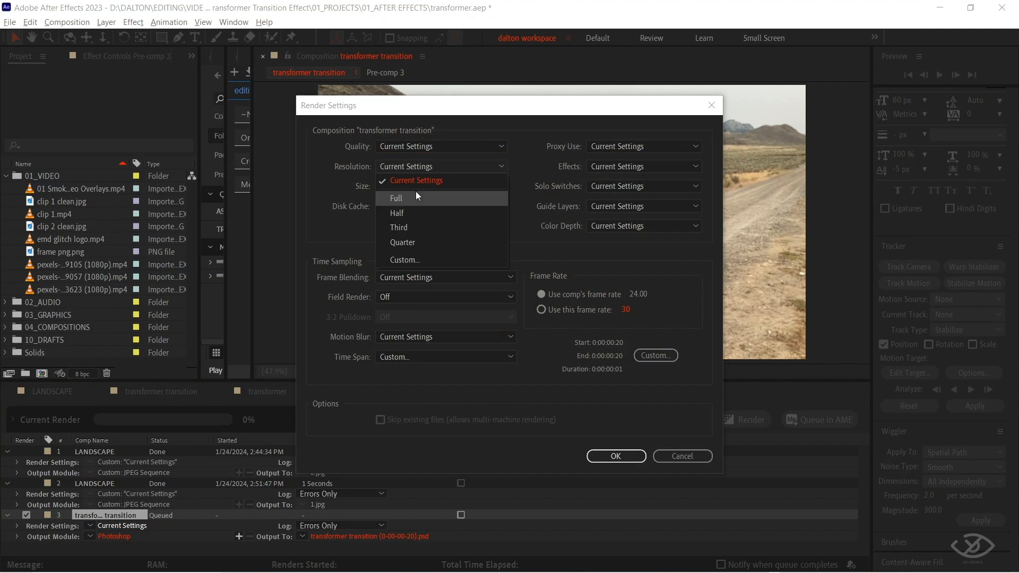
left_click(416, 192)
left_click(424, 149)
left_click(430, 179)
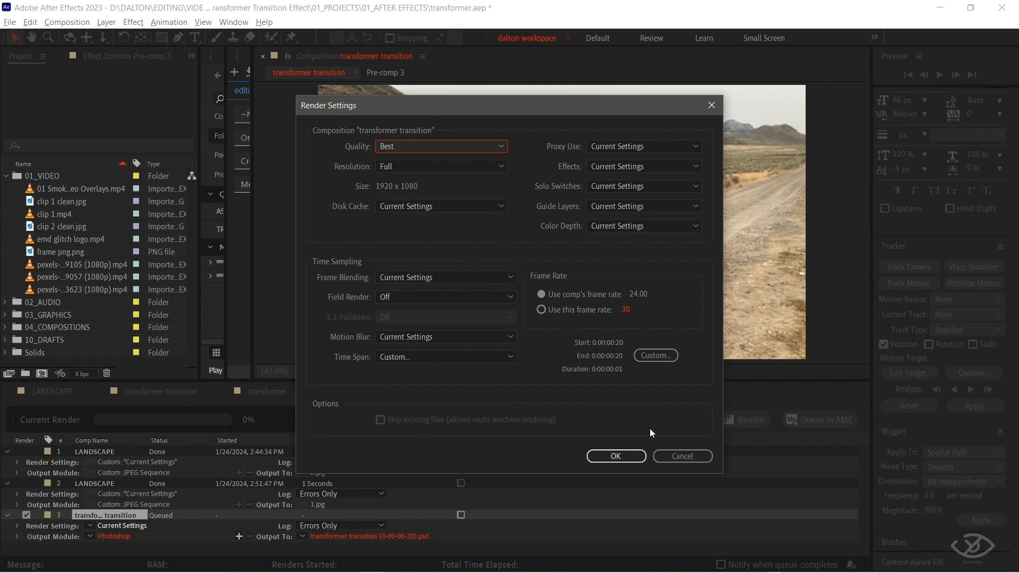
left_click(617, 456)
- Set the queued frame's output format to JPEG Sequence
left_click(113, 537)
left_click(473, 128)
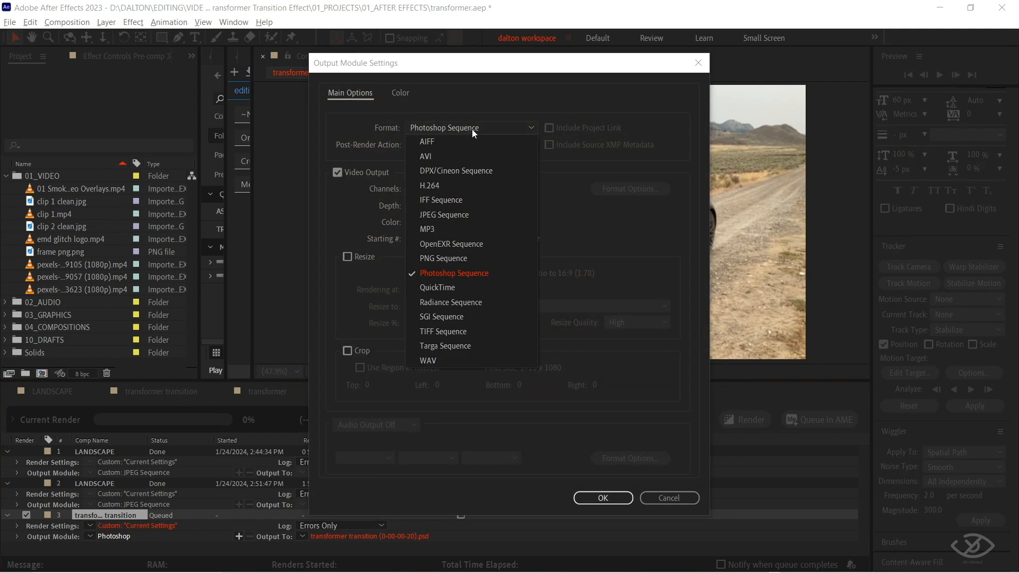
left_click(457, 215)
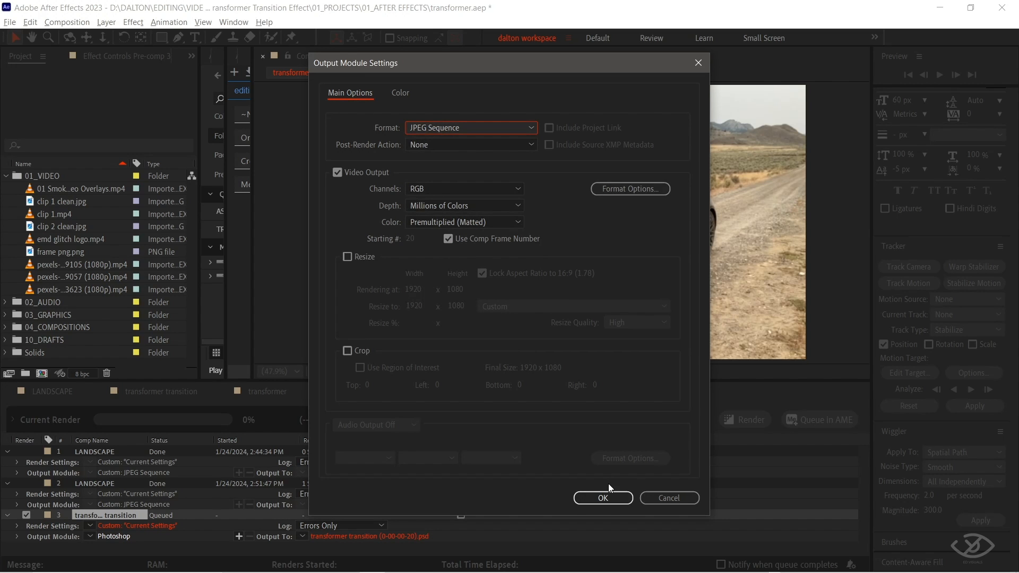
left_click(603, 499)
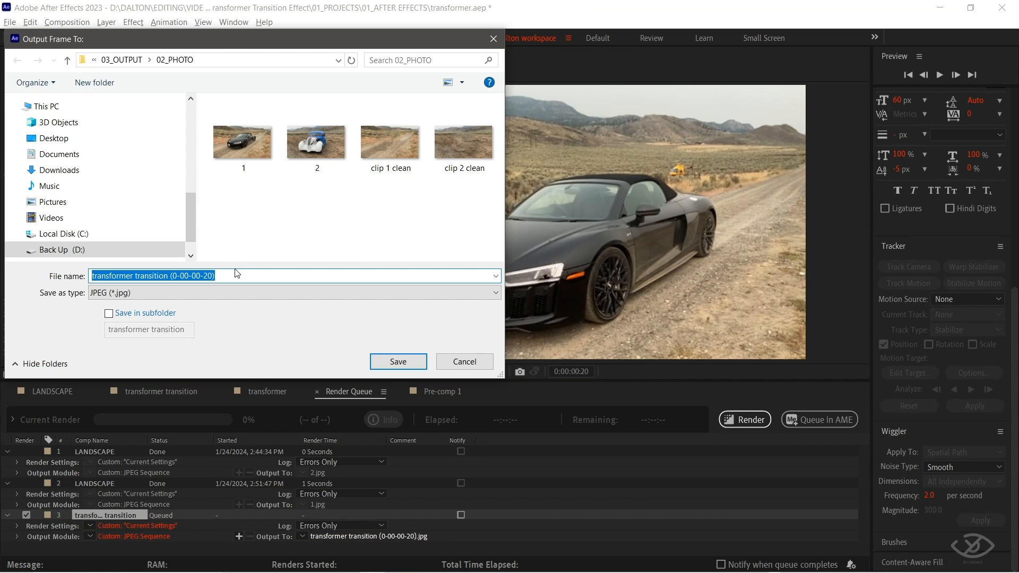
- Name the output frame "clip 1" in the 02_PHOTO folder and render it
type("clip 1")
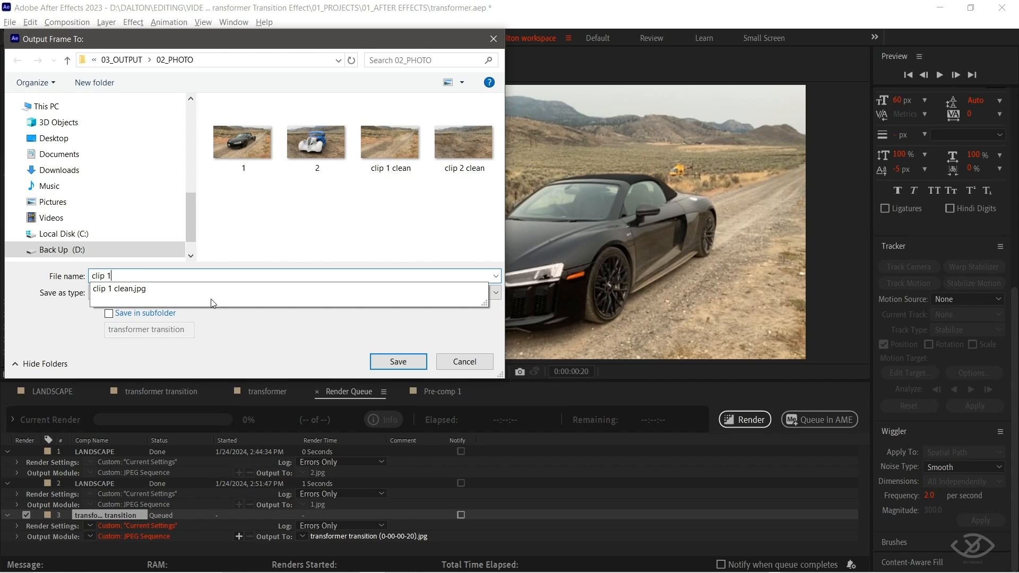
left_click(267, 348)
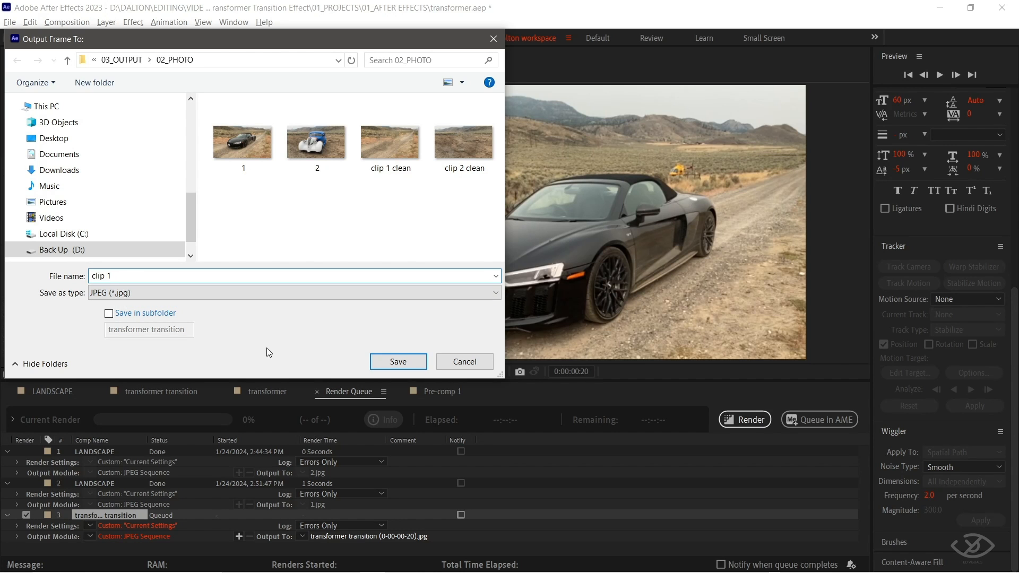
left_click(415, 362)
left_click(752, 421)
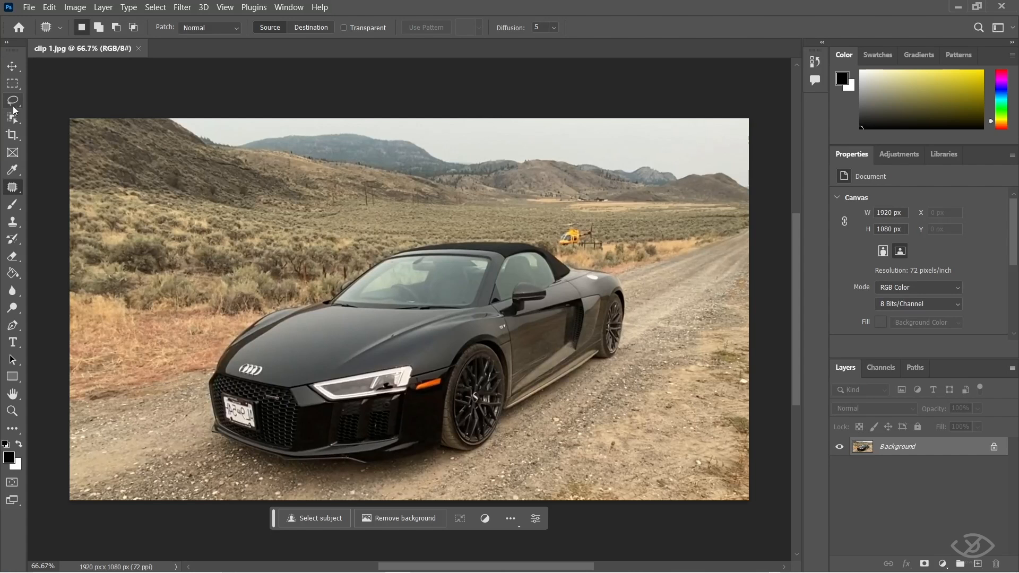
- In Photoshop, draw a loose Lasso selection all the way around the black car in clip 1.jpg
left_click(13, 102)
left_click(46, 101)
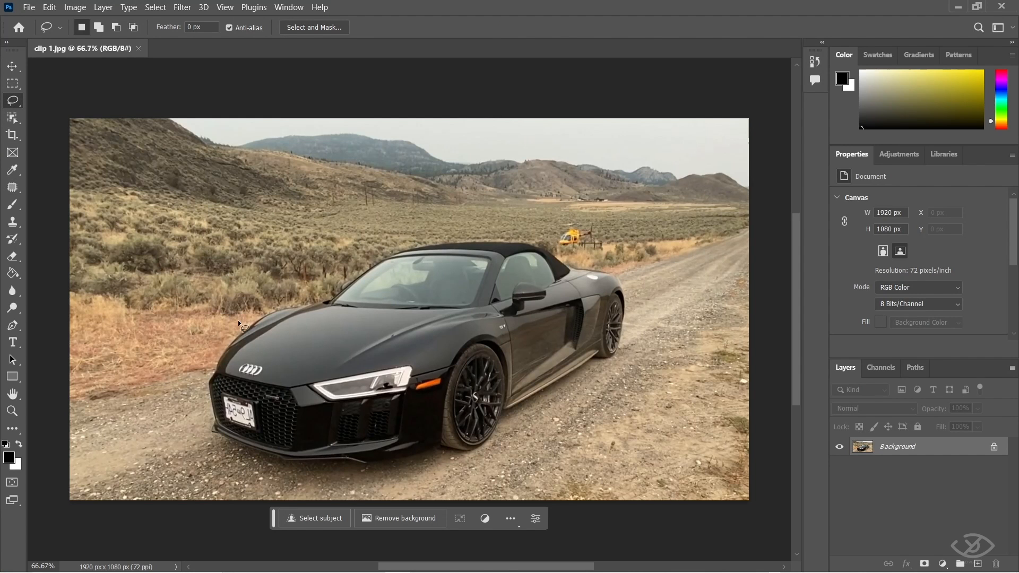
left_click_drag(239, 322, 219, 345)
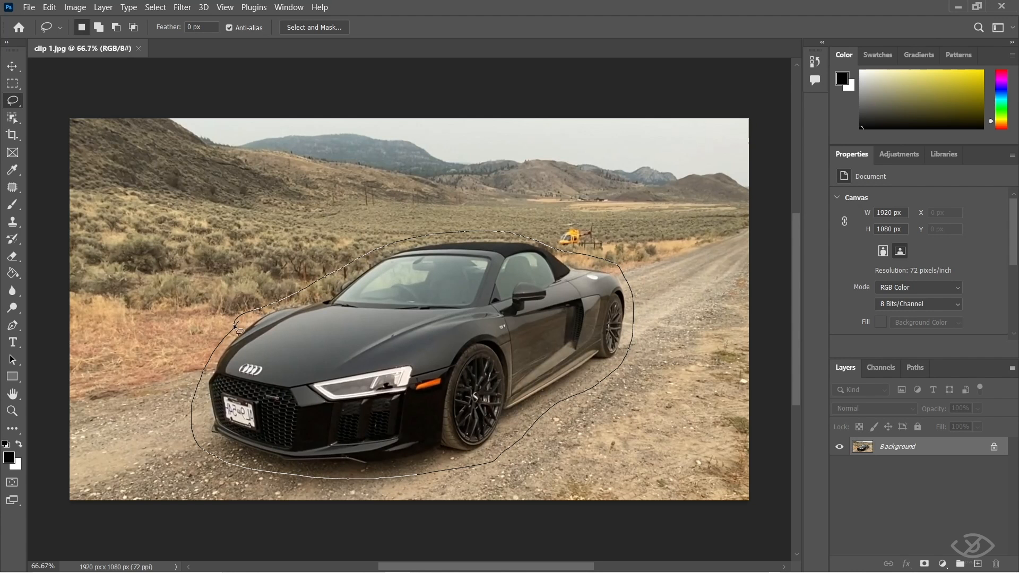
left_click_drag(235, 329, 238, 322)
- Remove the selected car with Content-Aware Fill, outputting the result to a new layer
right_click(329, 247)
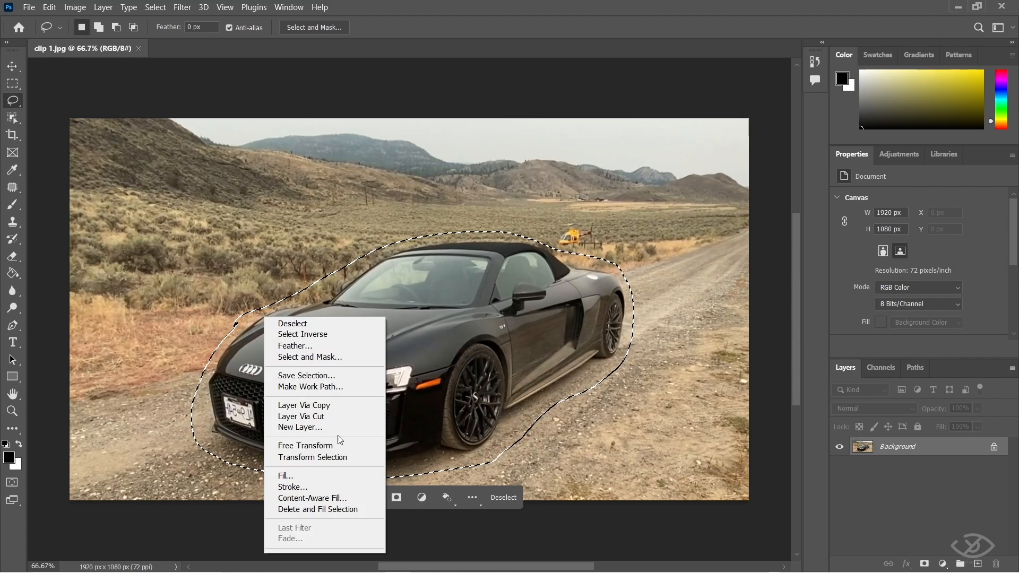
left_click(341, 493)
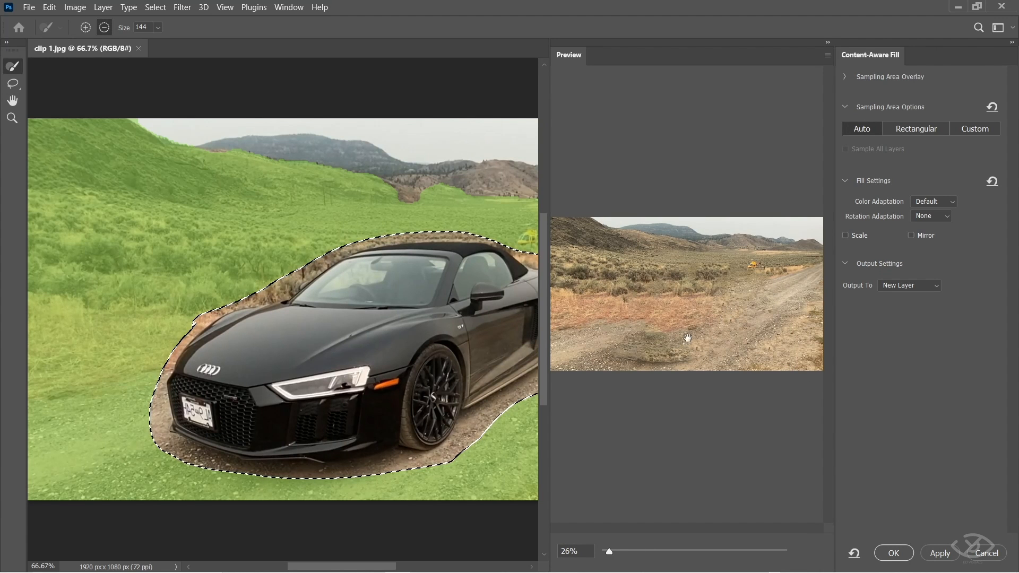
left_click(939, 554)
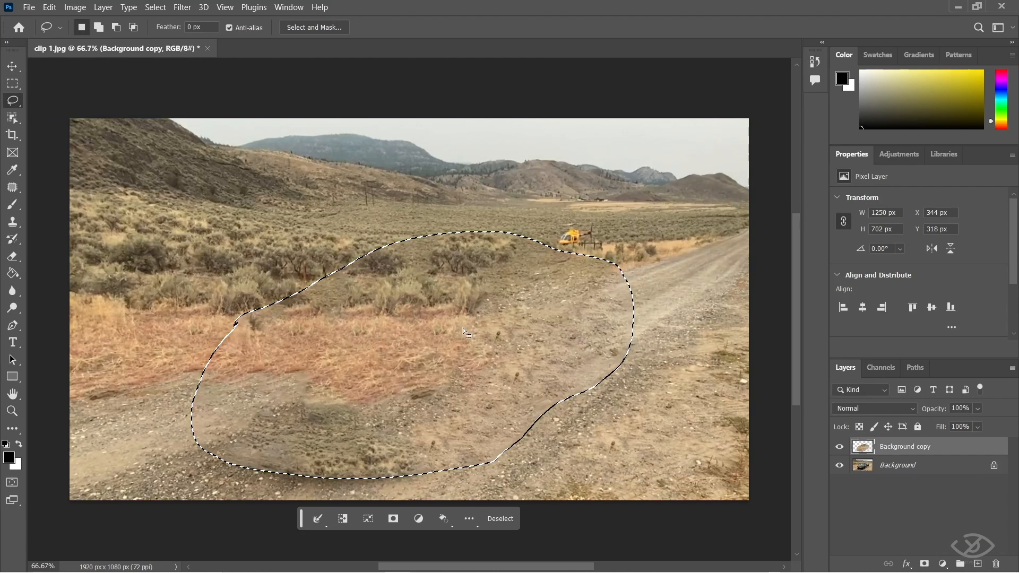
- Clean up the filled ground area where the car stood using the Patch tool
right_click(12, 187)
left_click(78, 225)
left_click_drag(424, 458, 372, 440)
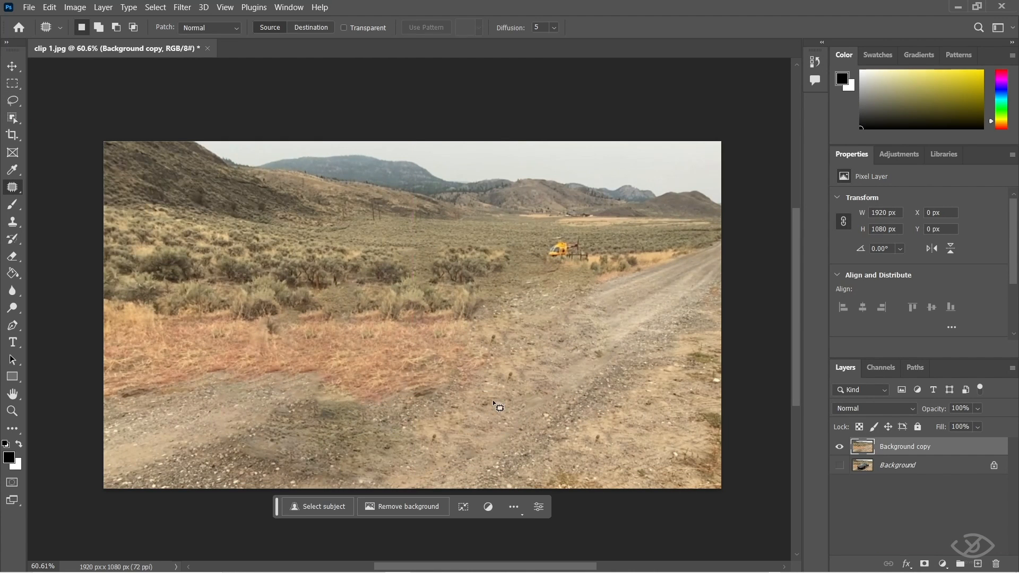
left_click_drag(427, 349, 285, 391)
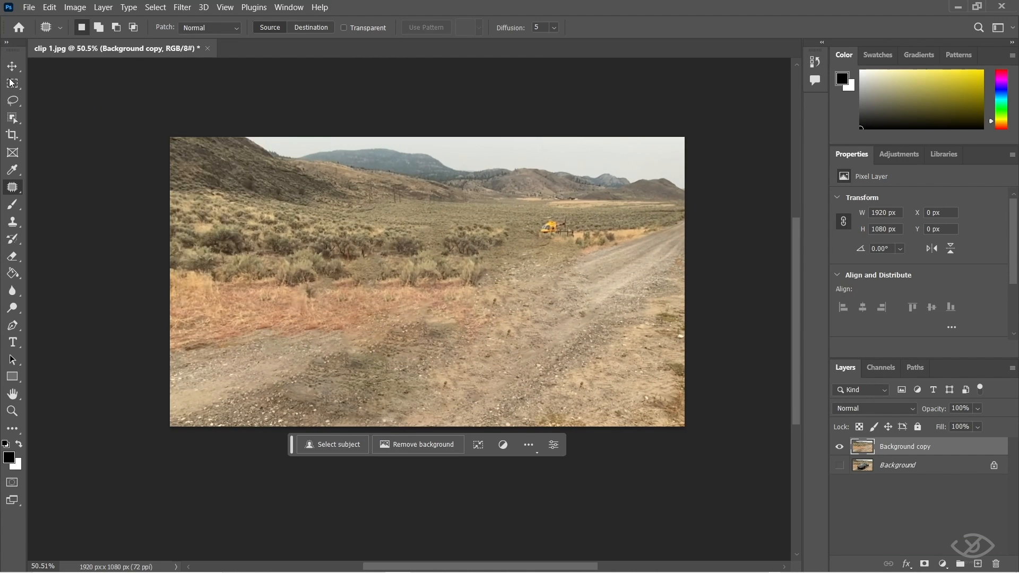
- Export the cleaned background as a JPG named "clean plate 1" in the 02_PHOTO folder
left_click(28, 7)
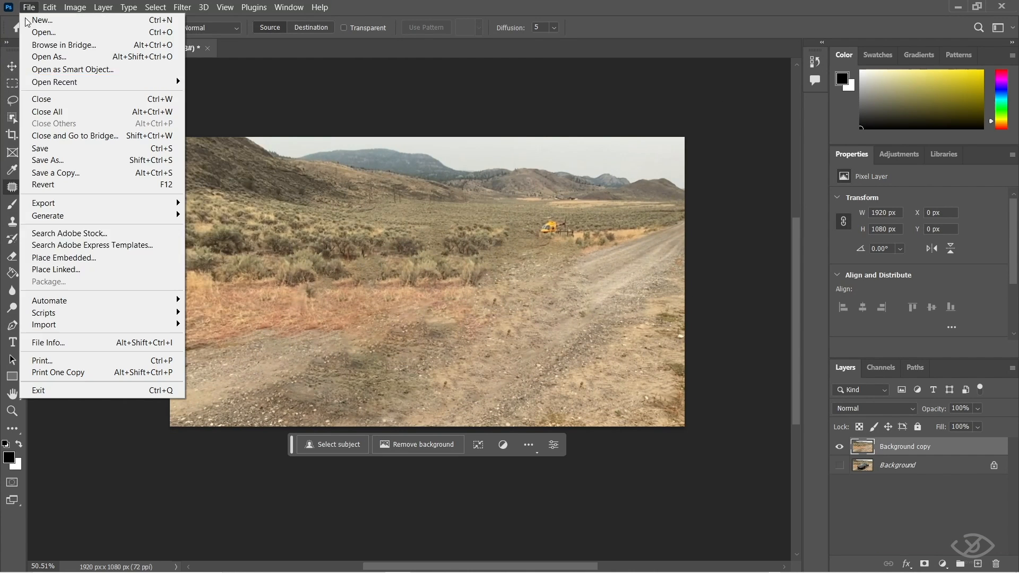
mouse_move(80, 203)
left_click(222, 211)
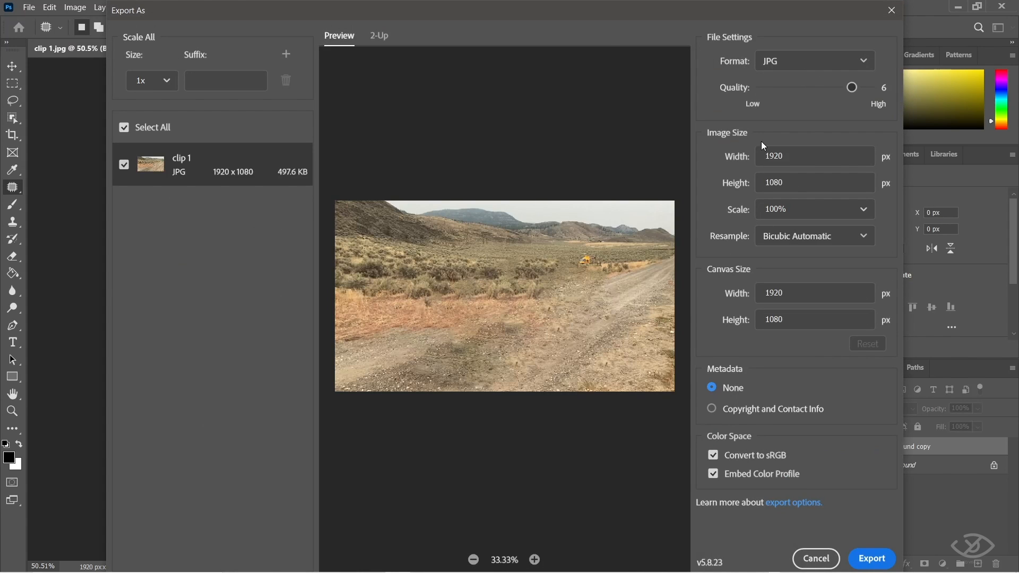
left_click(872, 558)
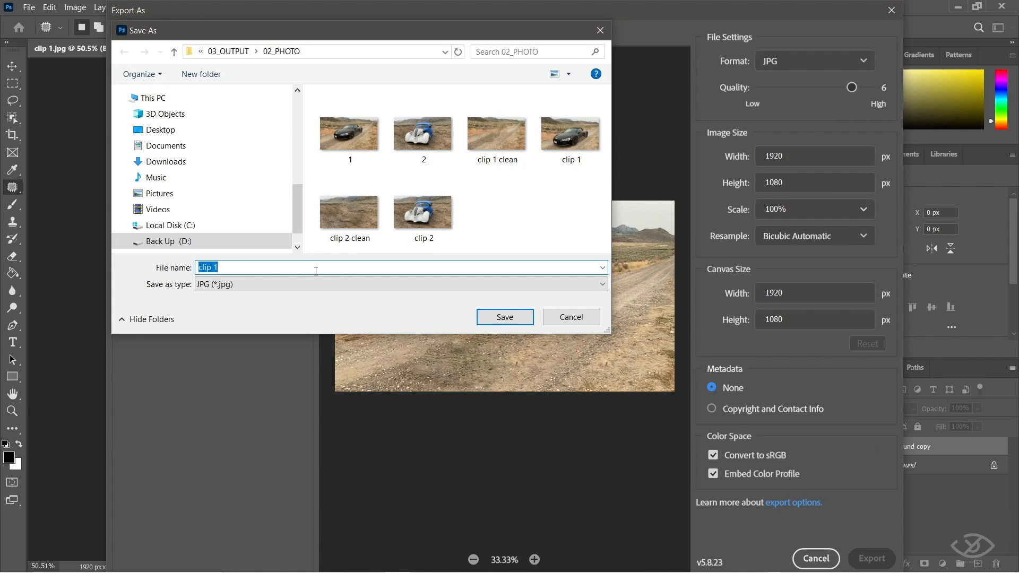
type("clean")
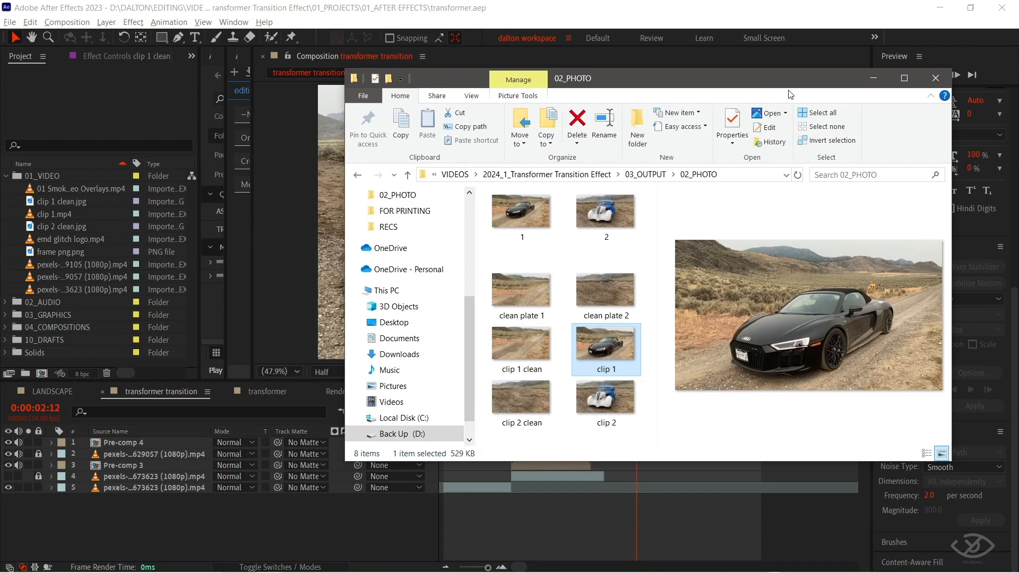
- Import clean plate 1.jpg and clean plate 2.jpg into After Effects, placing clean plate 1.jpg just above the bottom car clip
left_click(614, 291)
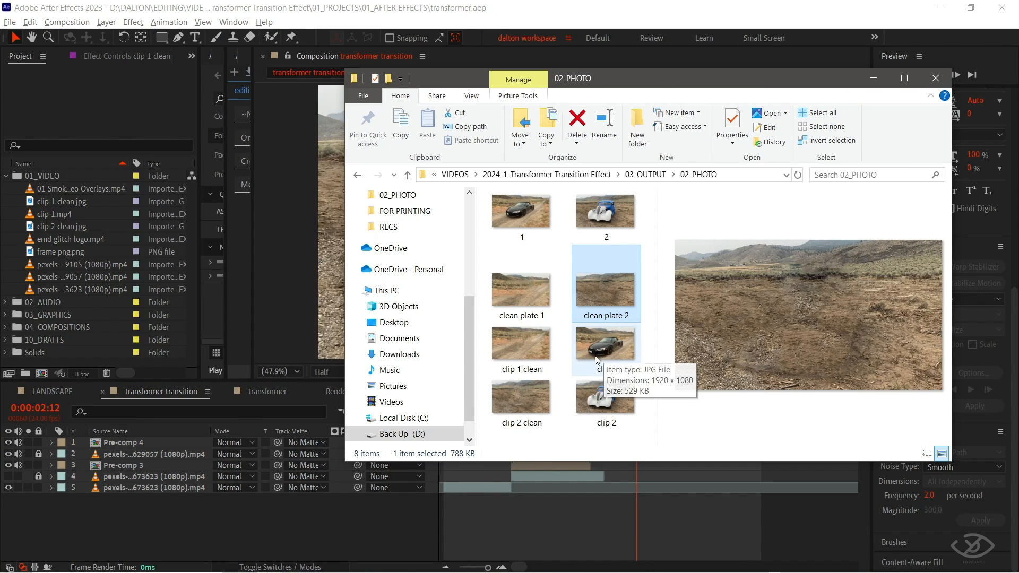
left_click(518, 287, "ctrl")
left_click_drag(603, 310, 135, 482)
left_click(50, 237)
left_click(59, 202)
- Start the clean plate 1.jpg layer at 0:00:00:21 with Pre-comp 3 and trim its end where the second car clip begins
left_click(508, 418)
scroll(505, 487, "up", 2)
left_click_drag(444, 488, 545, 488)
left_click_drag(552, 420, 608, 424)
key("minus")
key("minus")
left_click_drag(750, 421, 667, 428)
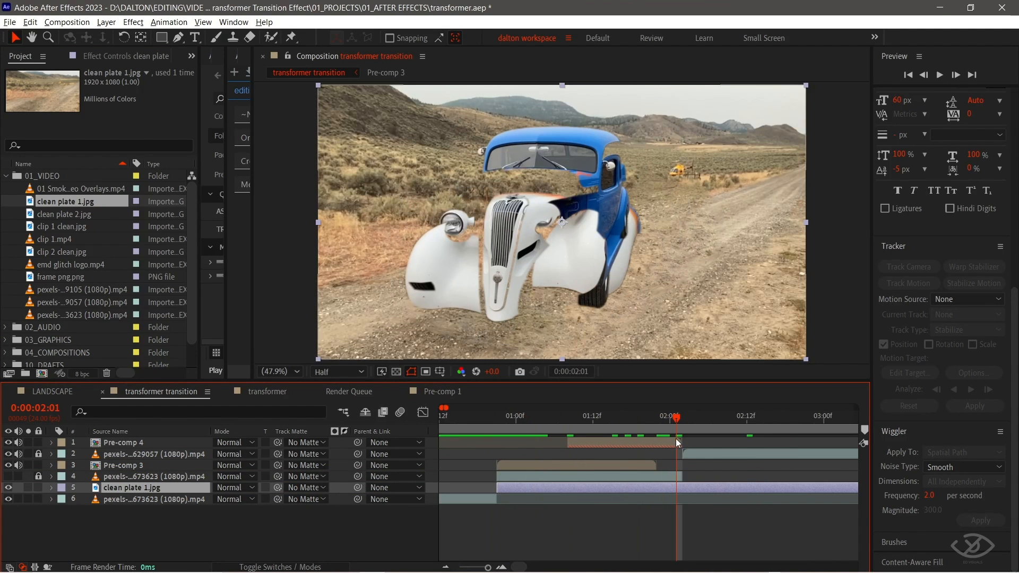
key("alt+bracketright")
left_click_drag(670, 418, 561, 420)
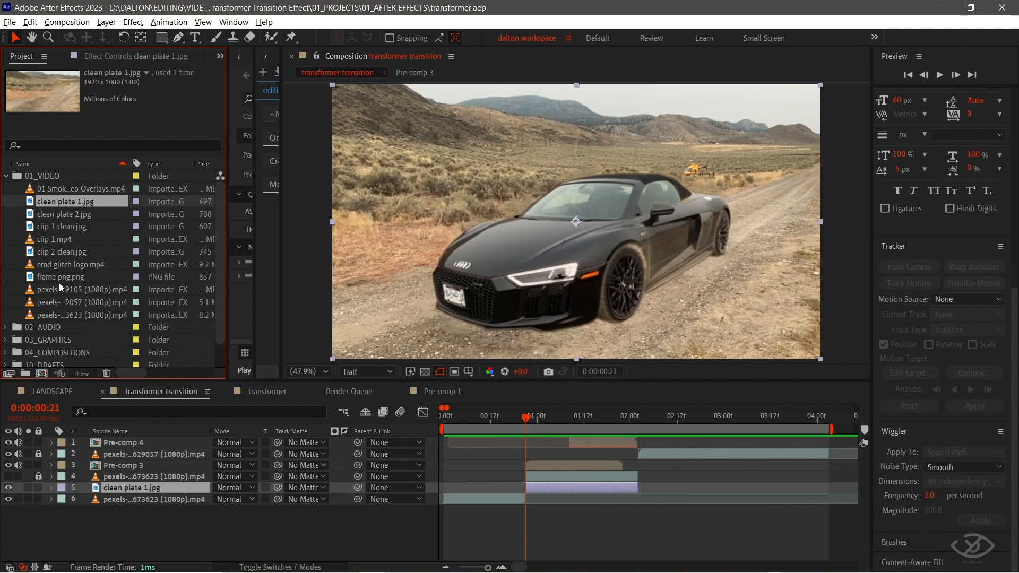
- Add frame png.png as the top layer of the transformer transition composition and flip it horizontally
left_click_drag(58, 282, 122, 441)
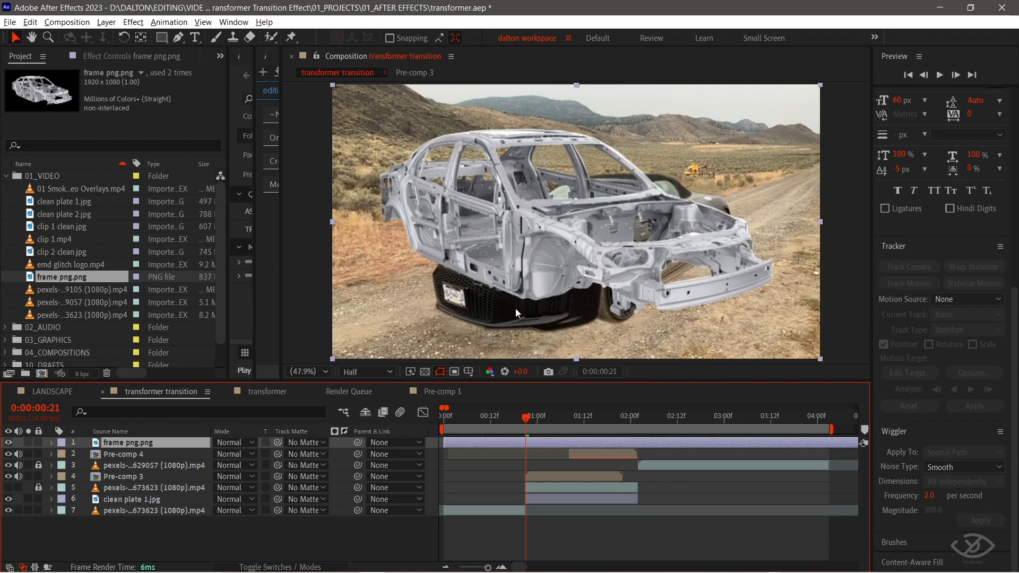
key("s")
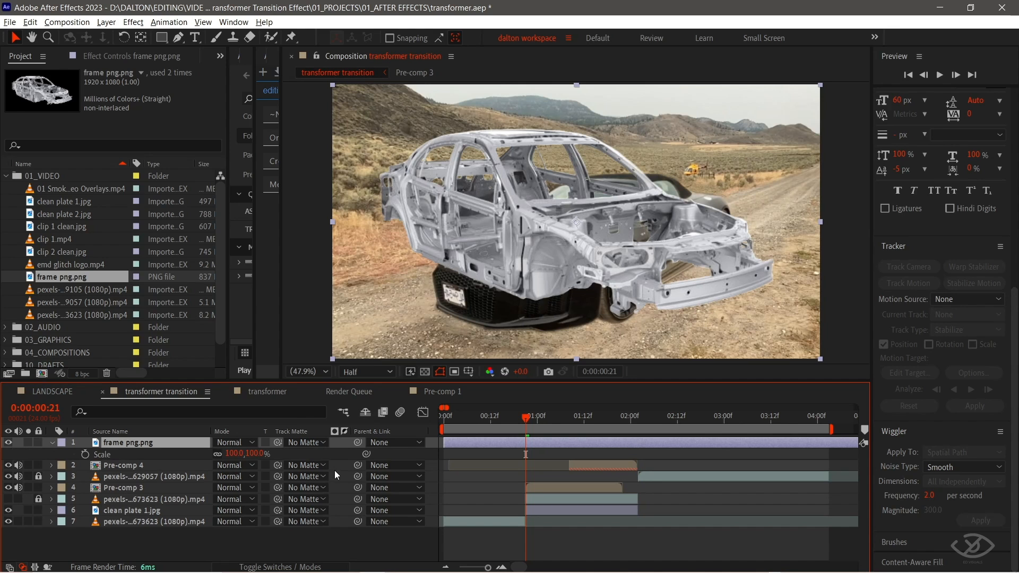
left_click(106, 22)
mouse_move(135, 155)
left_click(365, 266)
key("s")
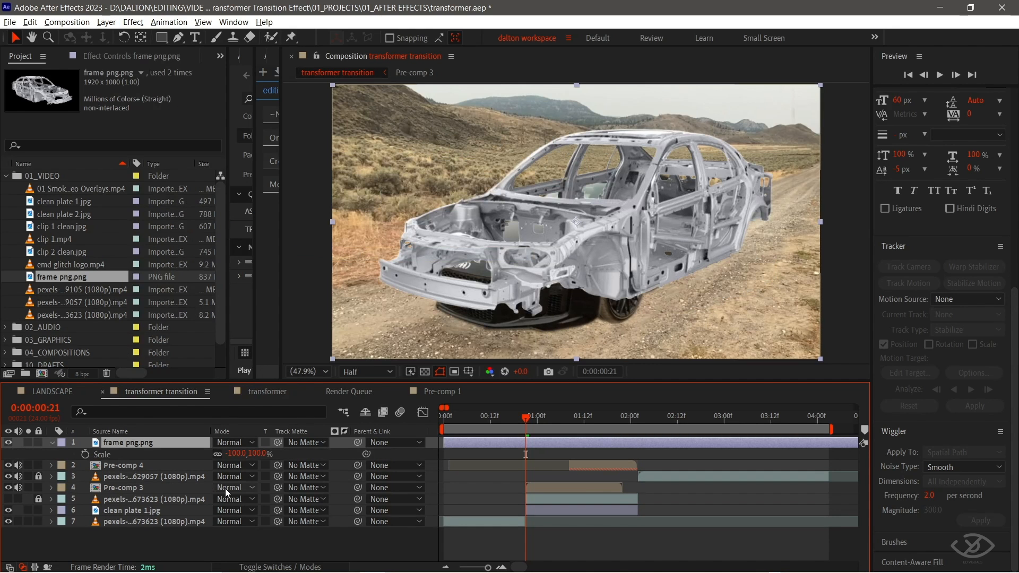
- Scale the car frame image down to 69%, align it with the black car, and move its layer below Pre-comp 3
left_click_drag(228, 455, 241, 455)
mouse_move(617, 229)
left_mouse_down()
mouse_move(617, 258)
mouse_move(619, 248)
left_mouse_up()
left_click_drag(253, 455, 253, 454)
left_click_drag(640, 261, 641, 267)
key("ctrl+alt+Down")
key("ctrl+alt+Down")
key("ctrl+alt+Down")
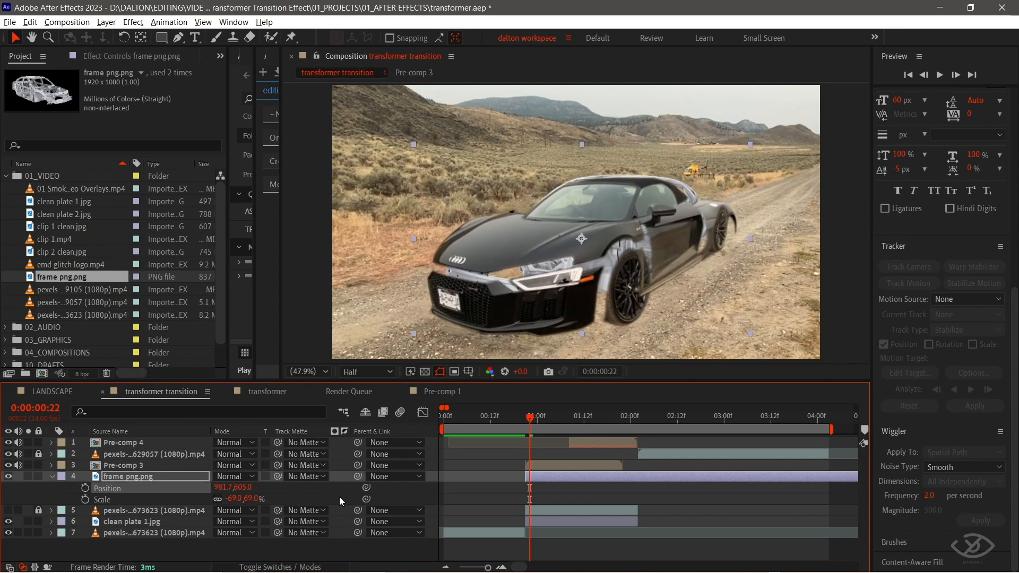
- Keyframe the car frame's position to follow the black car, reaching 992.7, 552.0 at 0:00:01:05
left_click(84, 487)
left_click_drag(529, 488, 557, 488)
left_click_drag(530, 417, 560, 439)
left_click(18, 488)
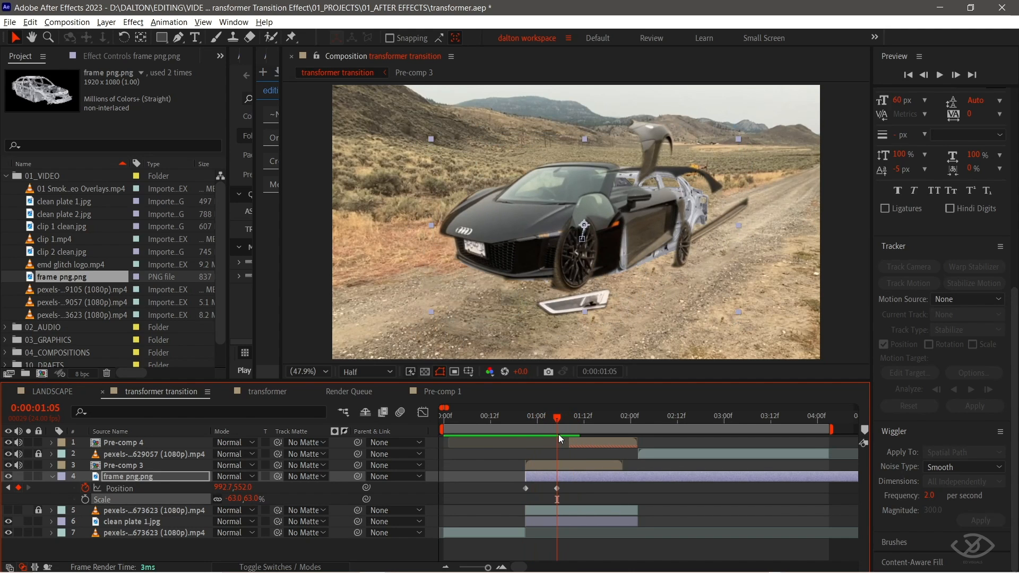
- Add the expression wiggle(1,40) to the car frame's position and preview the transition
left_click(85, 488, "alt")
type("wiggle(1,40")
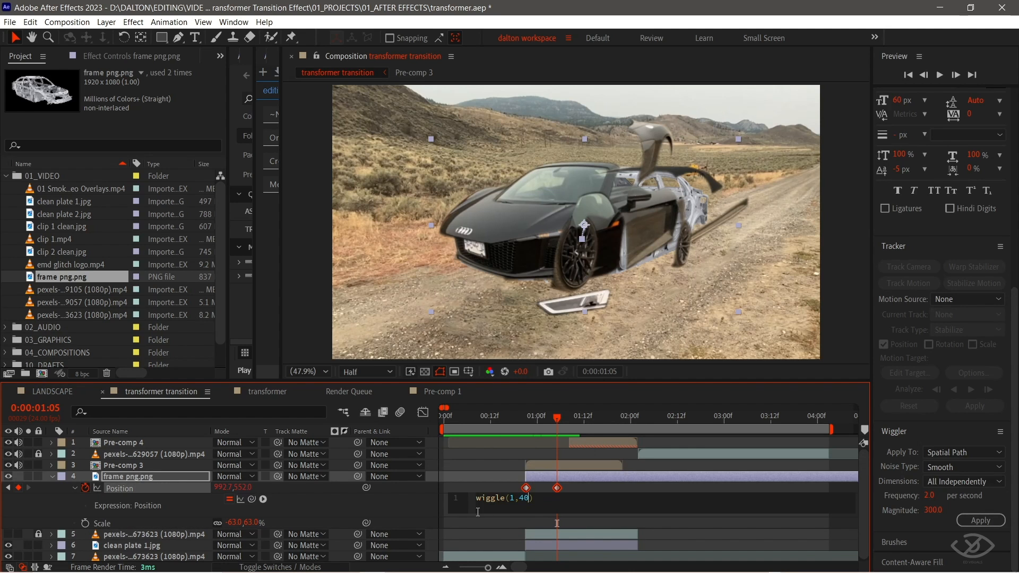
left_click(421, 505)
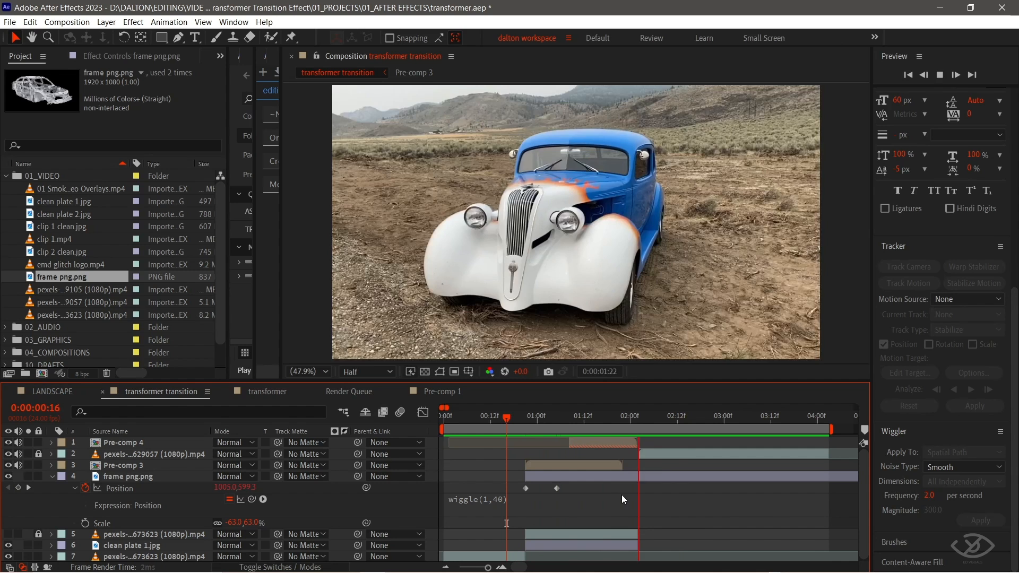
- Apply the Lumetri Color effect to the car frame image layer, with the time at 0:00:01:08
left_click_drag(557, 420, 569, 420)
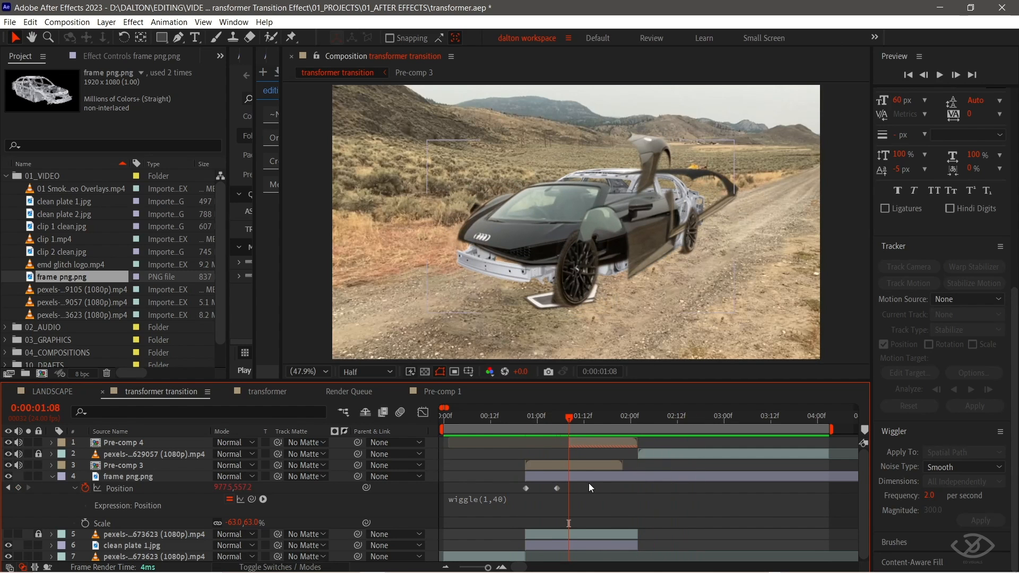
left_click(583, 477)
key("ctrl+space")
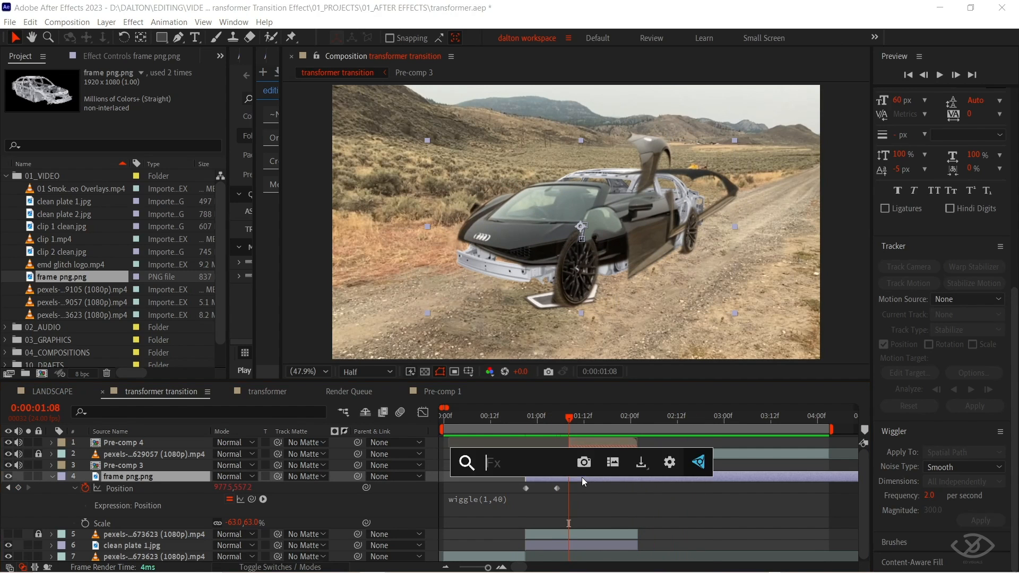
type("lume")
key("Return")
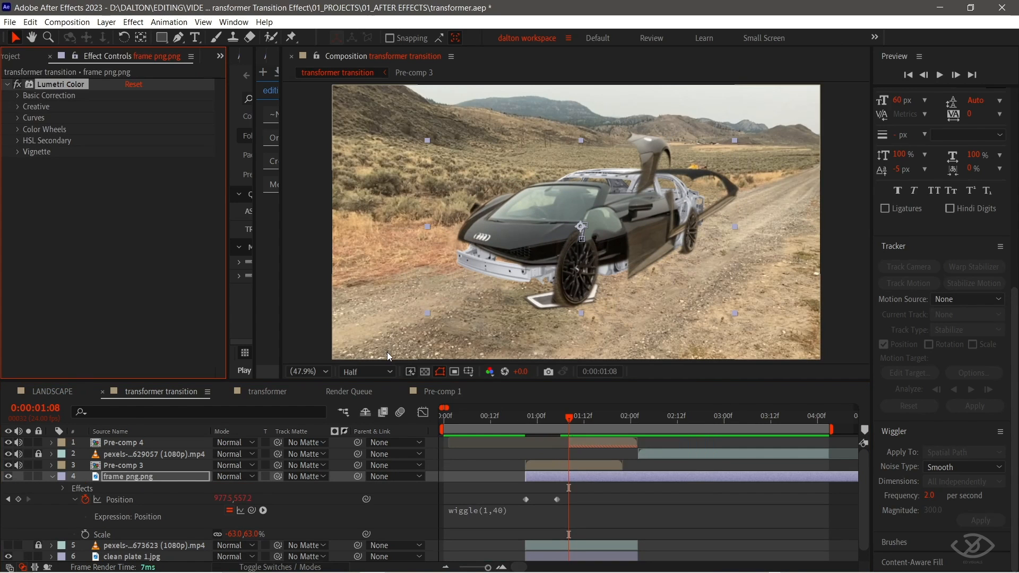
- Darken the car frame with a lowered RGB curve, temperature 23, exposure -0.5, highlights -43 and shadows -80, and preview it
left_click(16, 95)
left_click_drag(131, 196, 128, 198)
left_click_drag(125, 239, 131, 248)
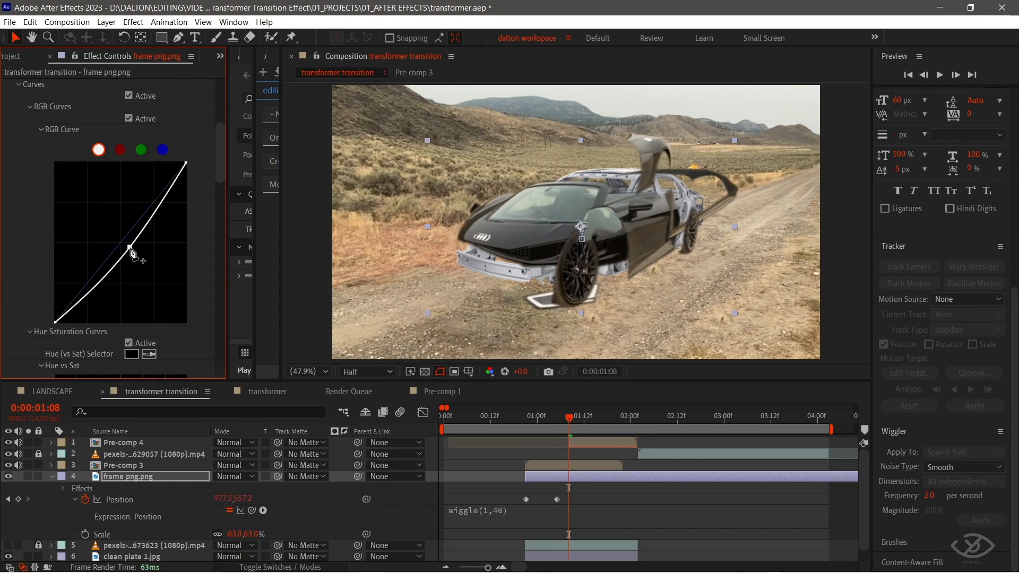
left_click_drag(130, 152, 153, 165)
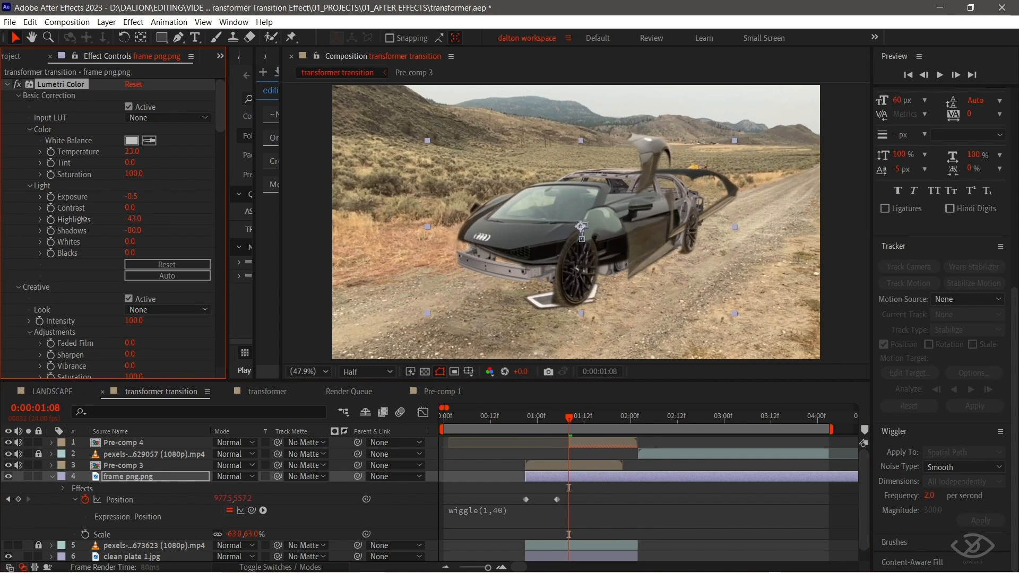
scroll(128, 269, "down", 5)
left_click_drag(125, 270, 131, 268)
left_click_drag(566, 417, 548, 419)
key("space")
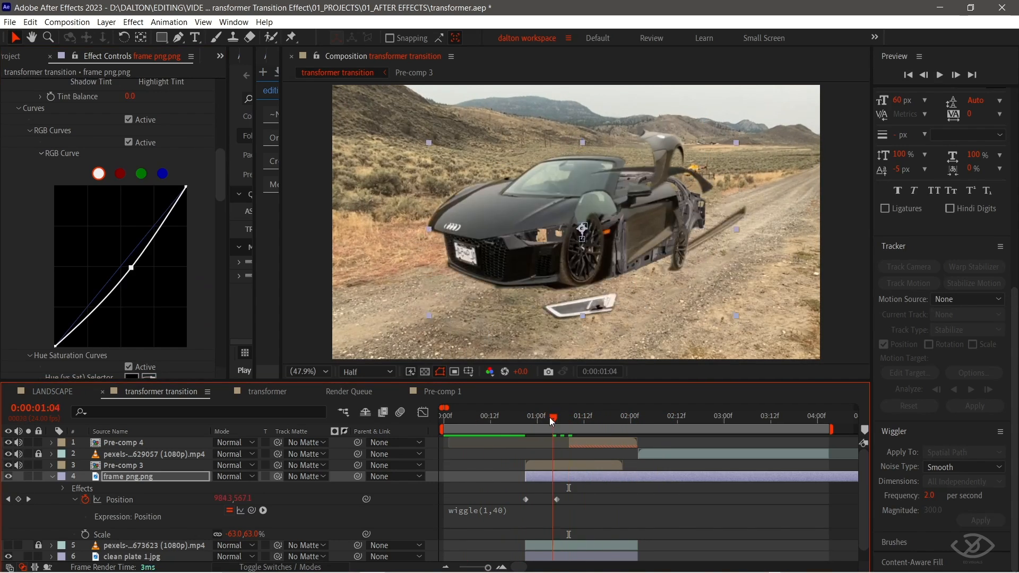
key("space")
- Create a black 1920 x 1080 solid named shadow above all the layers of the transformer transition composition
left_click_drag(552, 419, 575, 441)
left_click(575, 442)
right_click(485, 528)
mouse_move(527, 386)
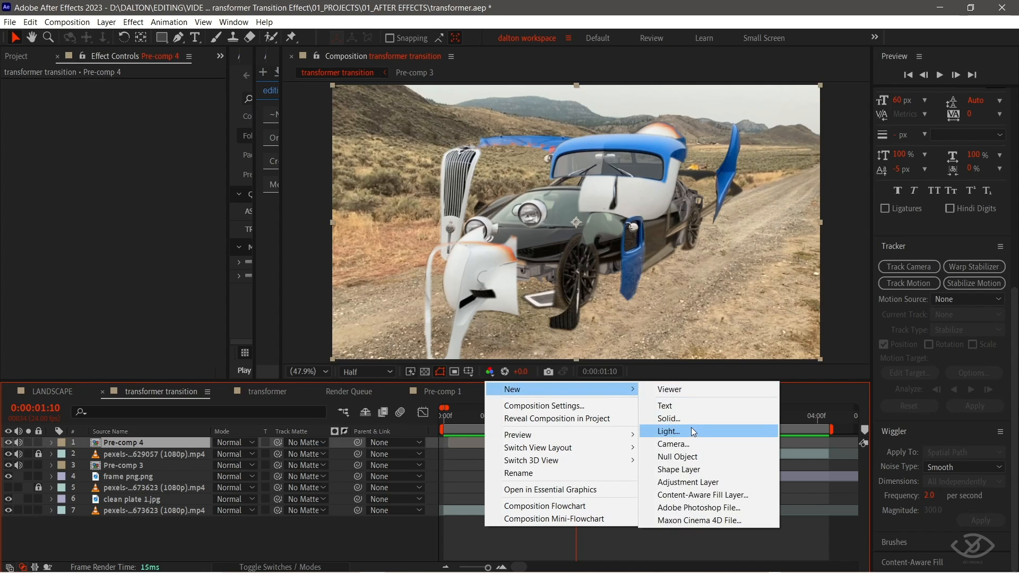
left_click(669, 418)
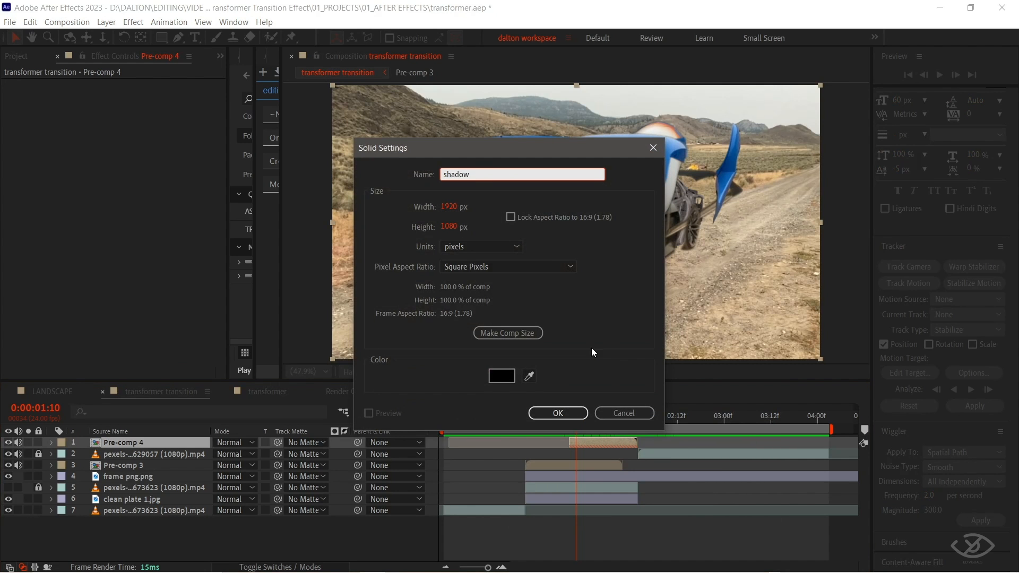
left_click(570, 413)
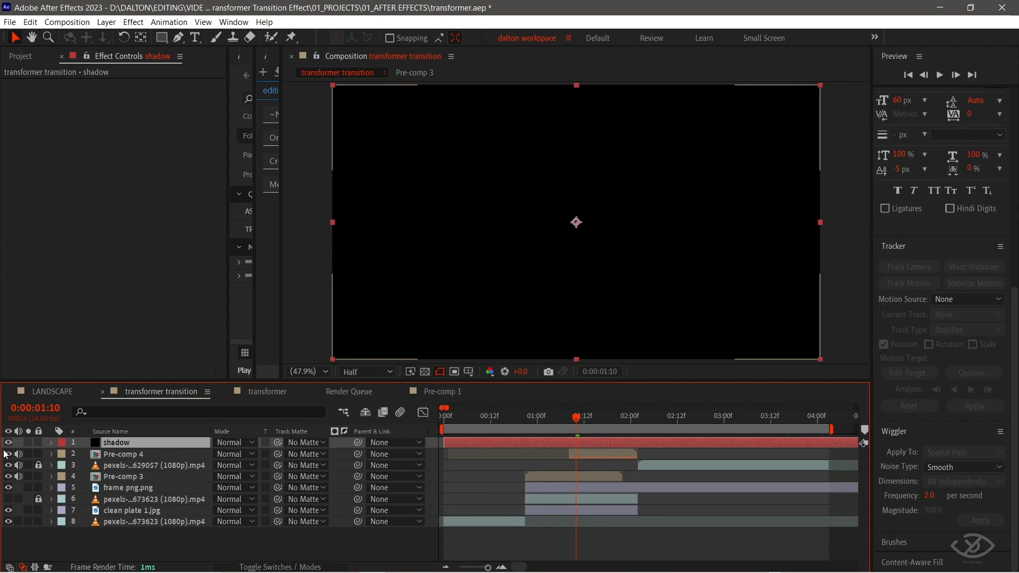
- Hide the shadow solid, draw a closed Pen mask on it around the black car's underside at 0:00:00:21, and show it again
left_click(8, 443)
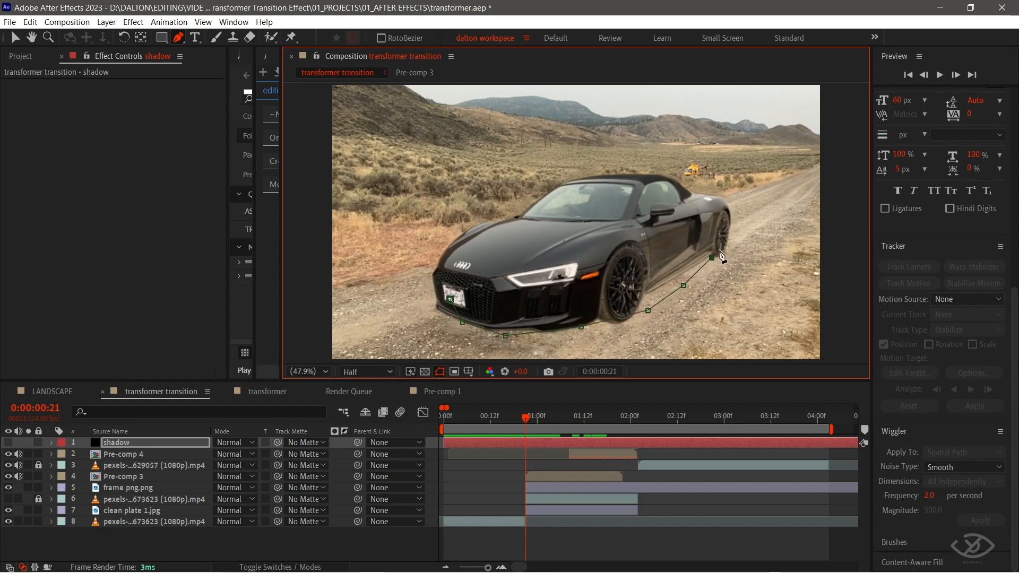
left_click_drag(450, 301, 435, 309)
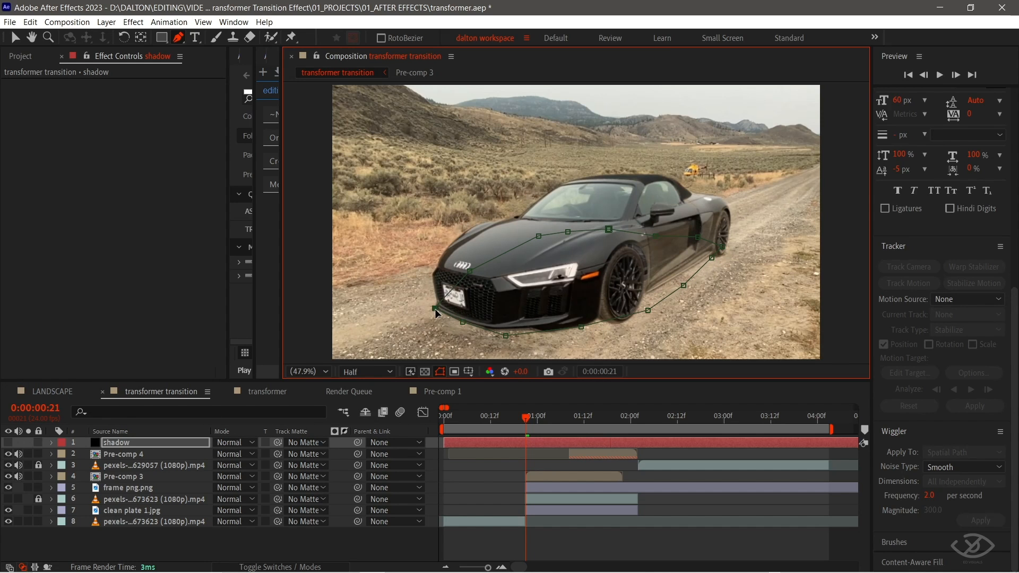
left_click(8, 443)
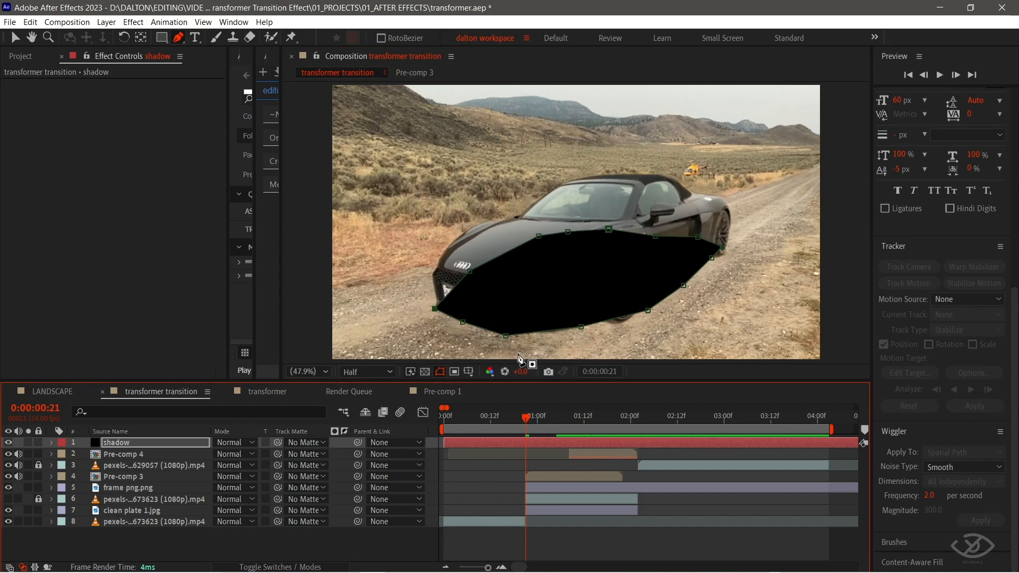
- Set the shadow layer's blending mode to Multiply and feather its mask by 219 pixels
left_click(235, 444)
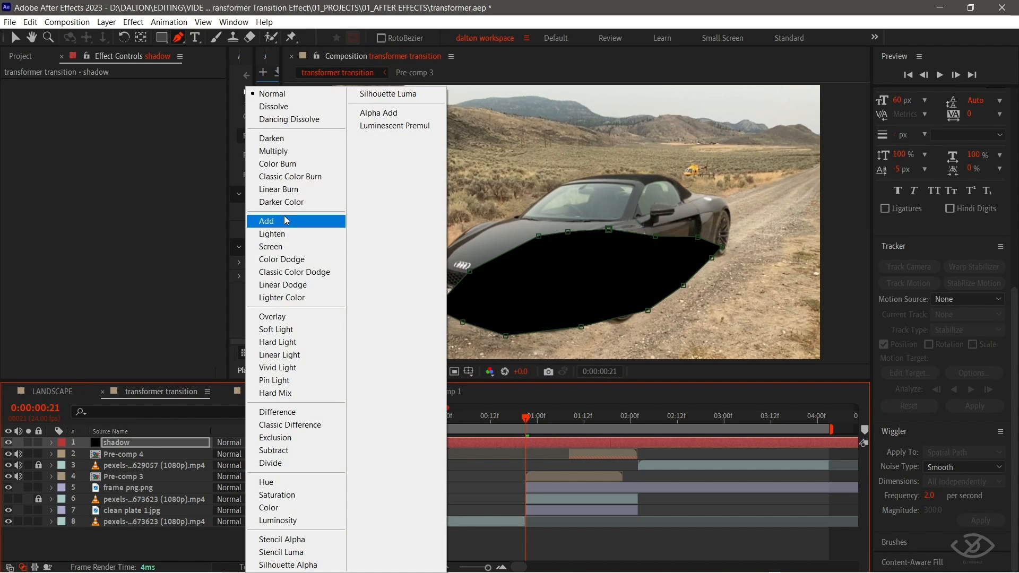
left_click(281, 152)
key("m")
key("m")
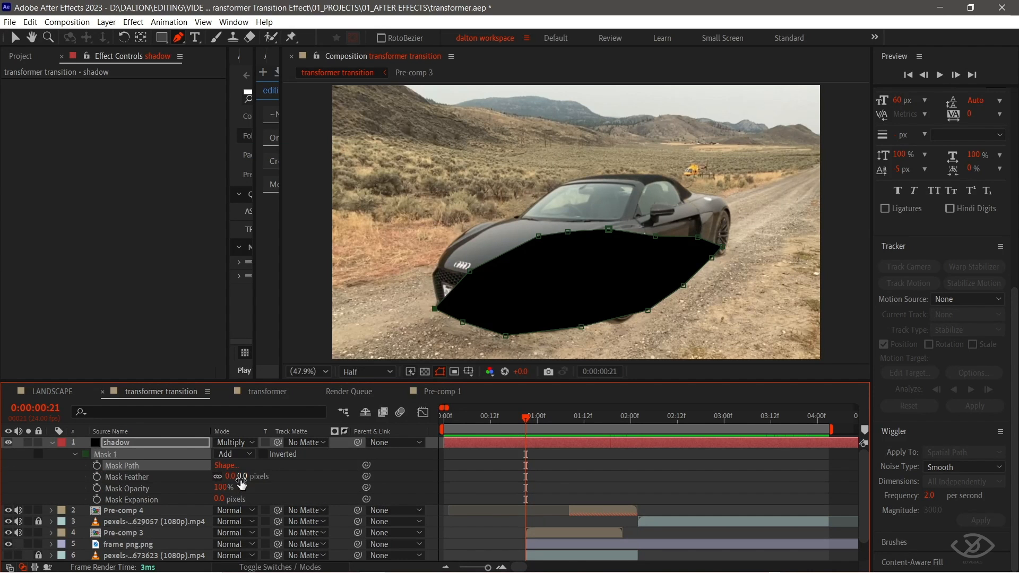
left_click_drag(242, 484, 361, 466)
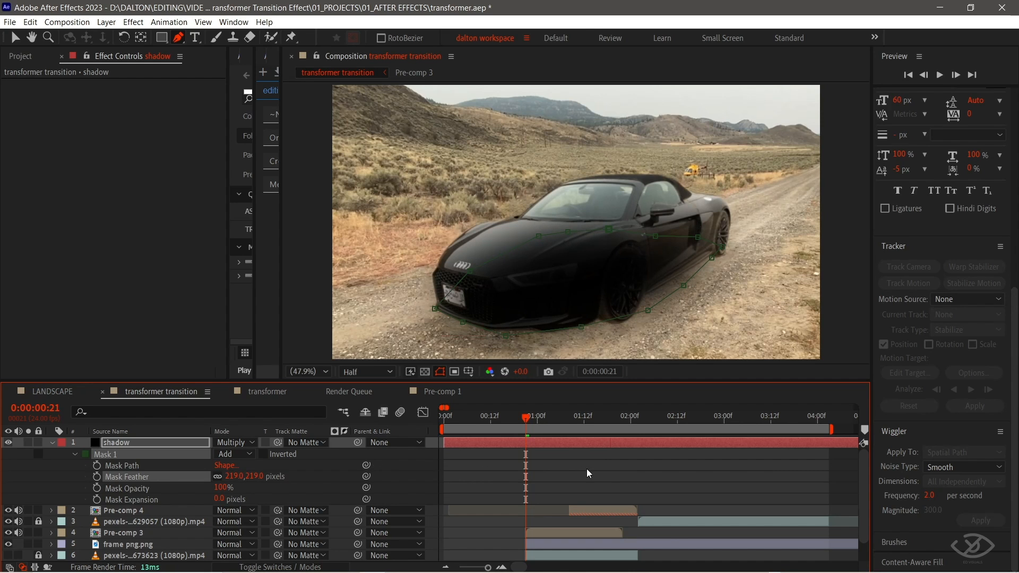
- Move the shadow layer down the stack to just above clean plate 1.jpg
key("ctrl+bracketleft")
key("ctrl+bracketleft")
key("ctrl+bracketleft")
key("ctrl+bracketleft")
key("ctrl+bracketleft")
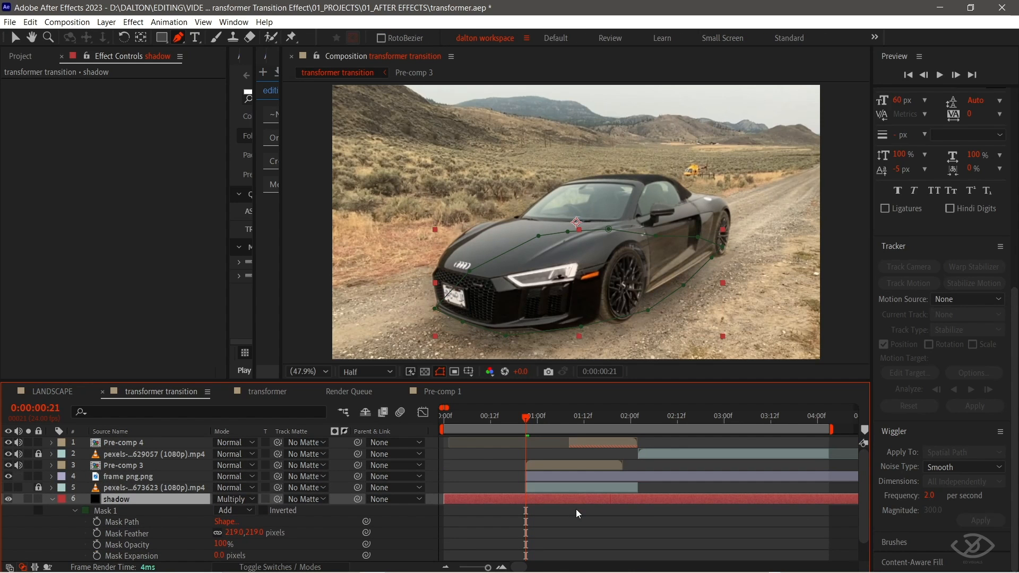
- Trim the shadow layer's start to 0:00:00:21 and lower its opacity to 75%
key("space")
scroll(355, 523, "down", 1)
left_click_drag(220, 545, 210, 546)
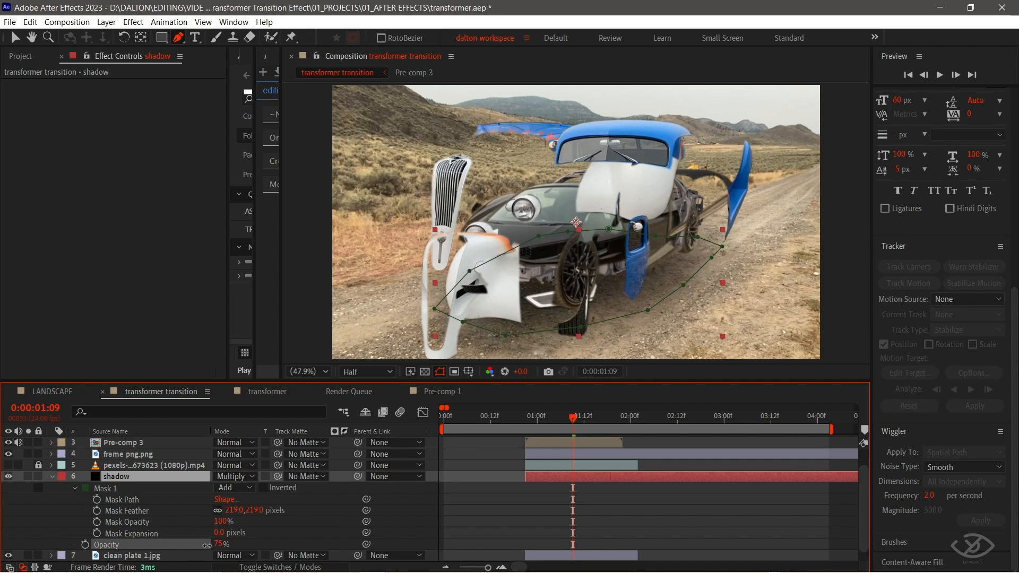
- Reposition the shadow under the transforming car at 978.8, 590.1
key("v")
key("shift+p")
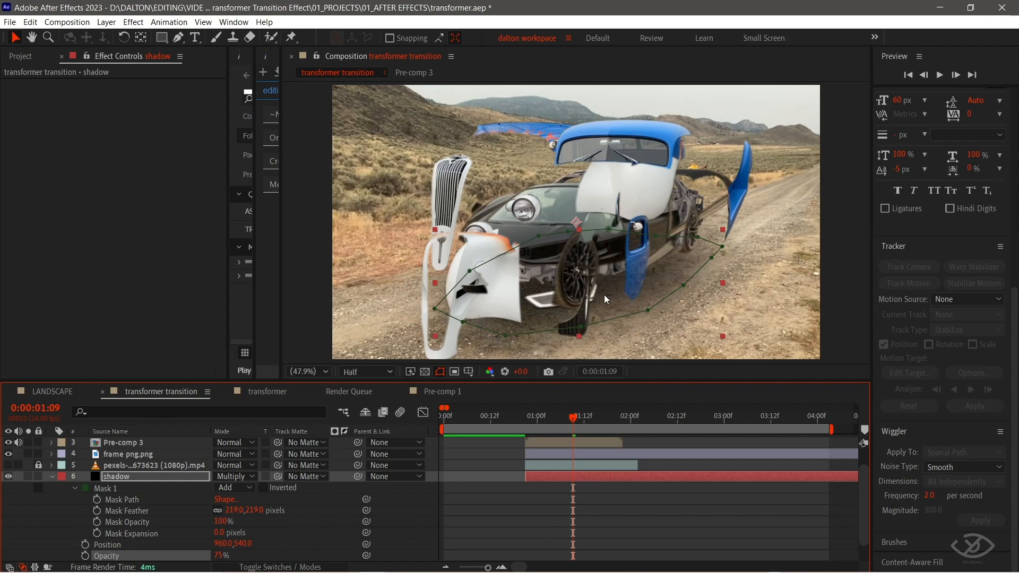
left_click_drag(604, 296, 626, 296)
left_click_drag(572, 419, 559, 419)
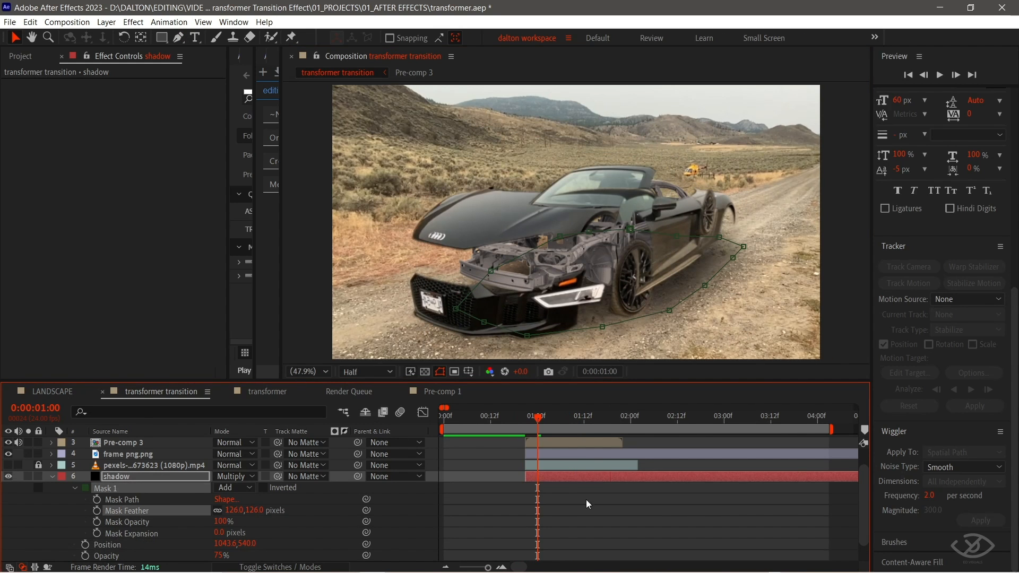
left_click_drag(608, 298, 591, 310)
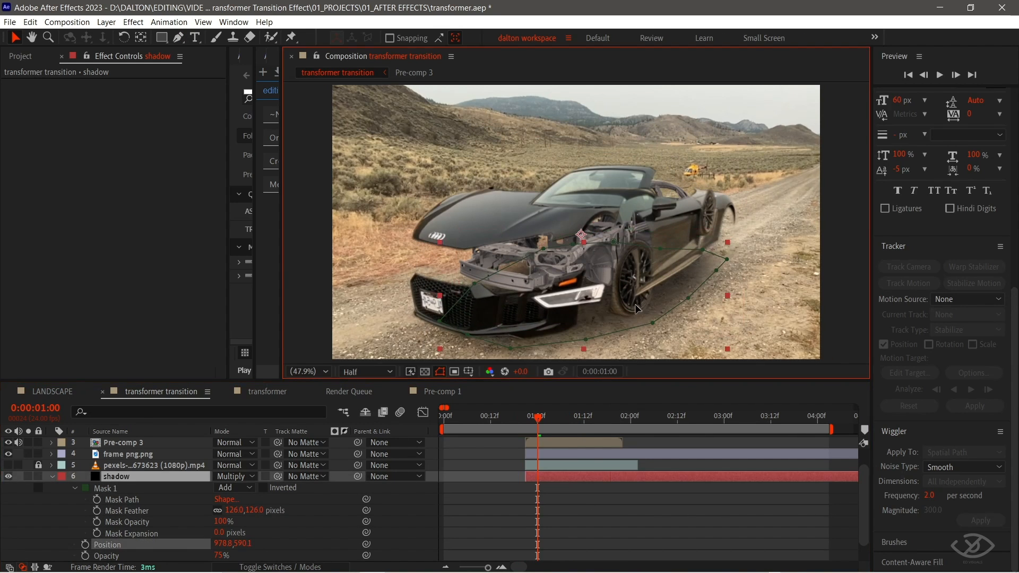
- Increase the shadow mask's feather to 254 pixels and preview the transition
left_click_drag(536, 417, 572, 425)
left_click_drag(238, 510, 342, 507)
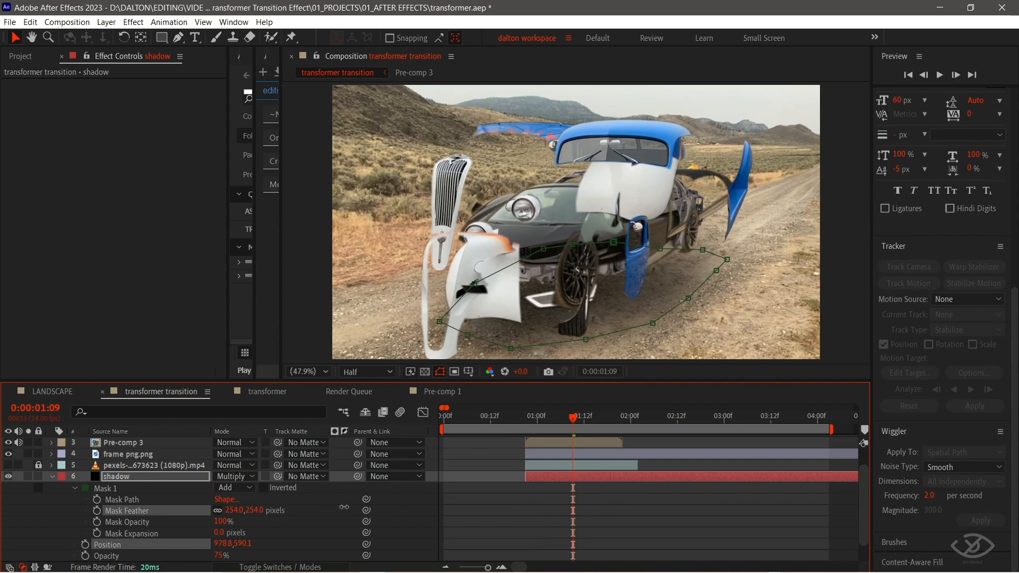
left_click(473, 506)
mouse_move(570, 419)
left_mouse_down()
mouse_move(507, 420)
mouse_move(577, 425)
left_mouse_up()
key("space")
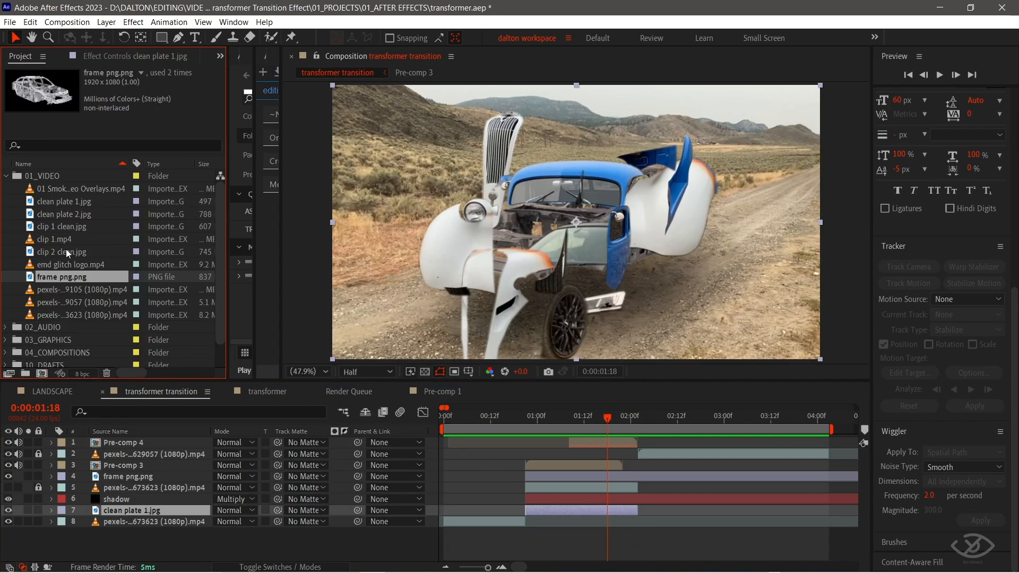
- Add clean plate 2.jpg to the composition between the shadow and clean plate 1.jpg layers
left_click(62, 227)
left_click(62, 218)
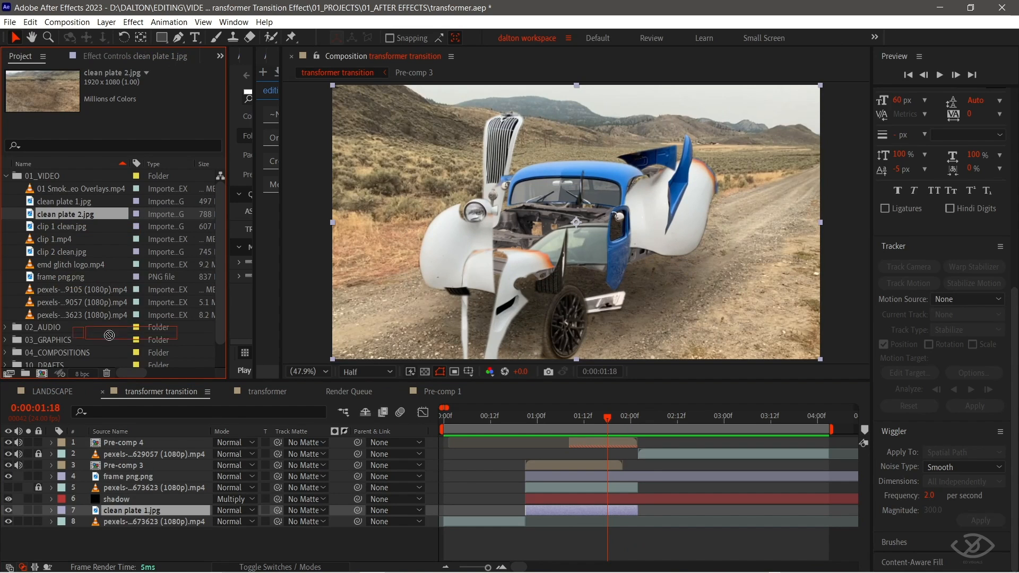
left_click_drag(109, 335, 113, 507)
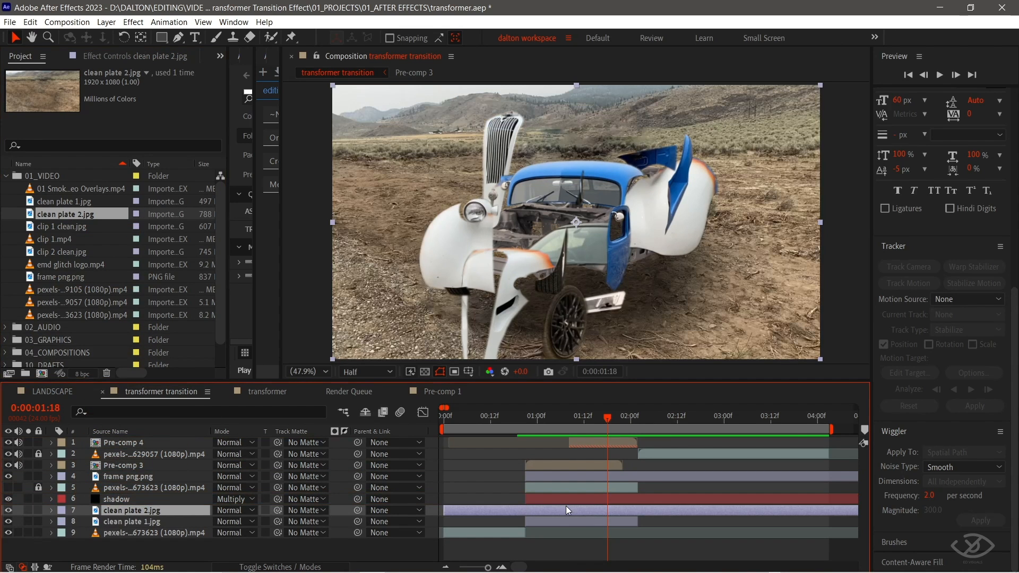
- Trim the clean plate 2.jpg layer to run from 0:00:01:13 to 0:00:02:02
left_click(639, 431)
key("alt+bracketright")
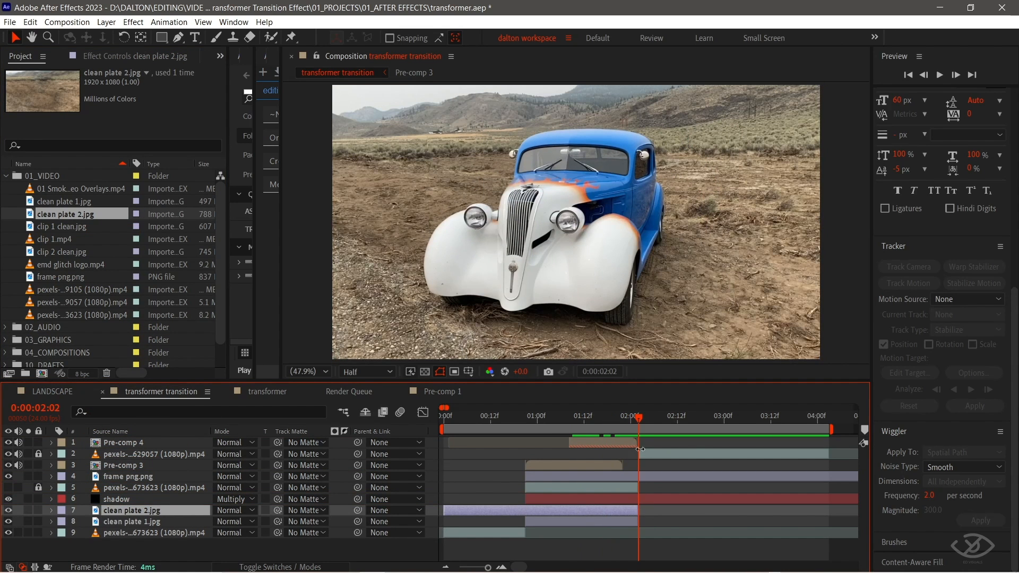
left_click(592, 428)
key("alt+bracketleft")
mouse_move(592, 428)
left_mouse_down()
mouse_move(558, 427)
mouse_move(617, 426)
mouse_move(590, 426)
left_mouse_up()
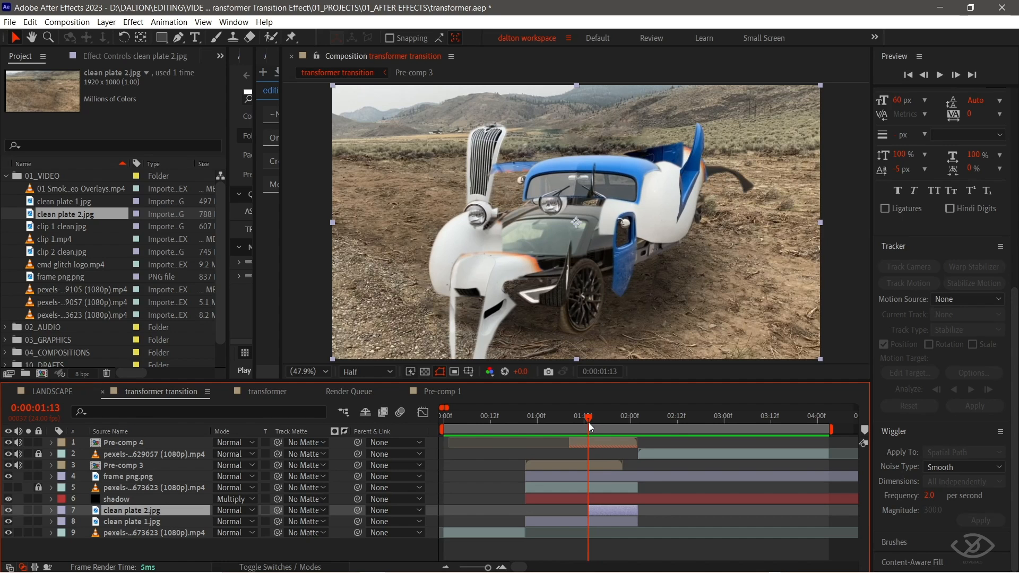
- Draw a closed Pen mask on clean plate 2.jpg around the lower-left gravel area of the picture
left_click_drag(450, 335, 462, 317)
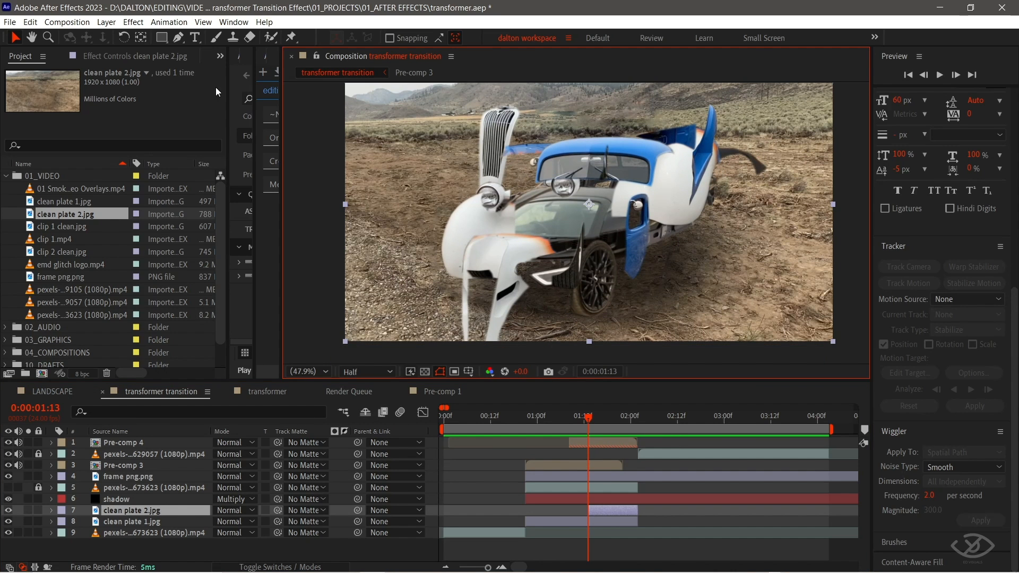
left_click(180, 38)
left_click(332, 197)
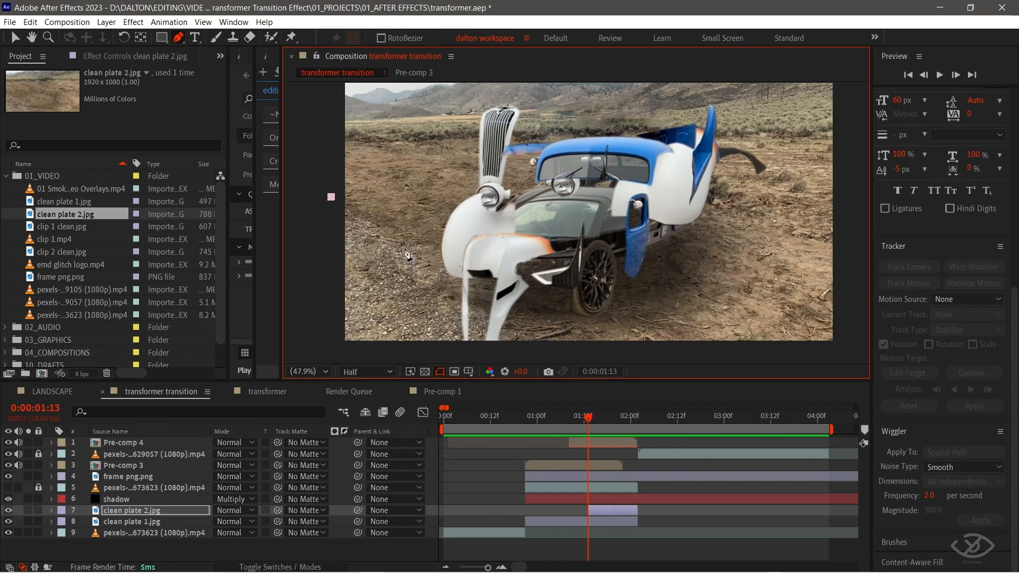
left_click(531, 315)
left_click_drag(552, 332, 544, 292)
left_click(628, 334)
left_click(539, 347)
left_click(357, 350)
left_click(304, 346)
left_click(323, 157)
- Feather the gravel mask on clean plate 2.jpg by 52 pixels
key("m")
key("m")
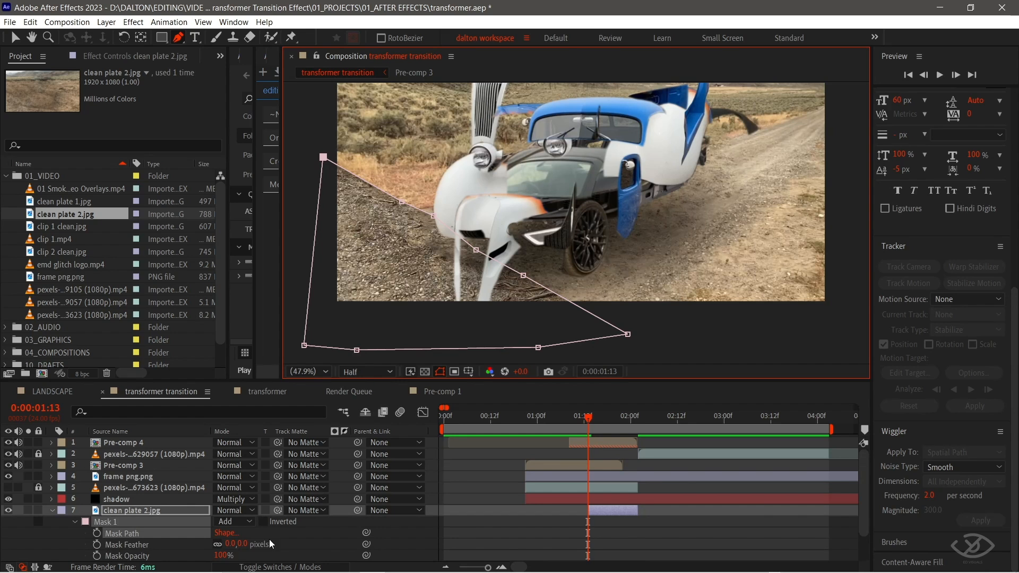
left_click_drag(243, 545, 271, 545)
- Duplicate the masked clean plate 2.jpg layer and remove all masks from the copy
left_click(581, 518)
left_click(604, 510)
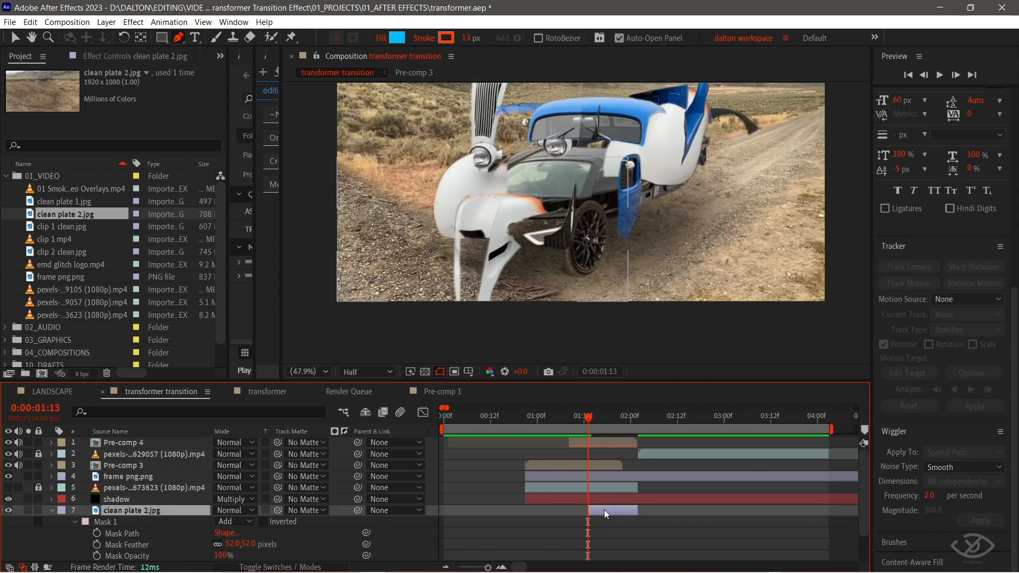
key("ctrl+d")
right_click(619, 160)
mouse_move(664, 169)
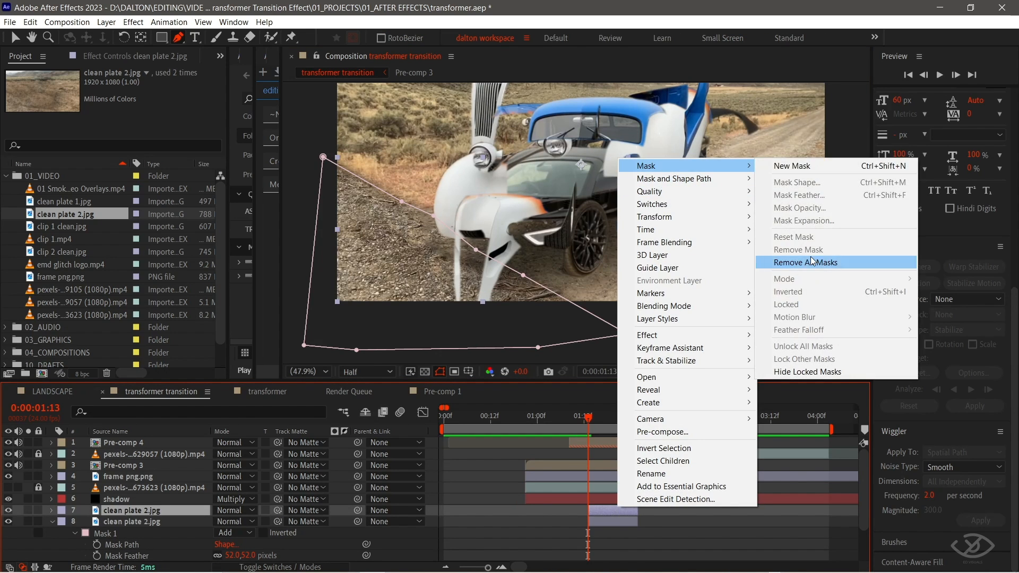
left_click(811, 256)
- Draw a closed Pen mask on the upper clean plate 2.jpg copy around the sky and hills
left_click(675, 133)
left_click(741, 133)
left_click(810, 134)
left_click(762, 198)
left_click(816, 129)
left_click(612, 125)
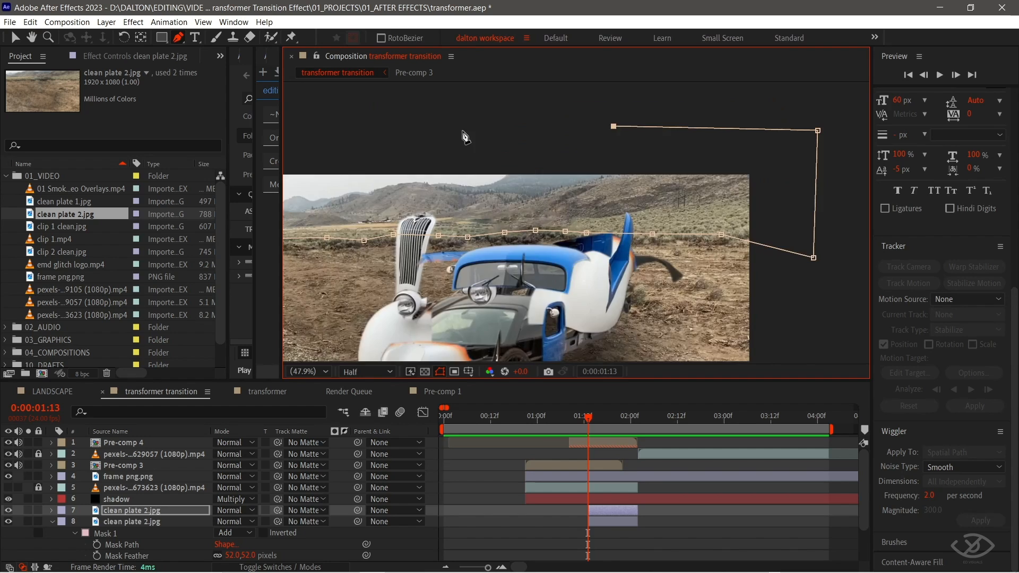
left_click(356, 201)
- Mask a third copy of clean plate 2.jpg over the remaining background and feather the mask by 55 pixels
left_click(29, 510)
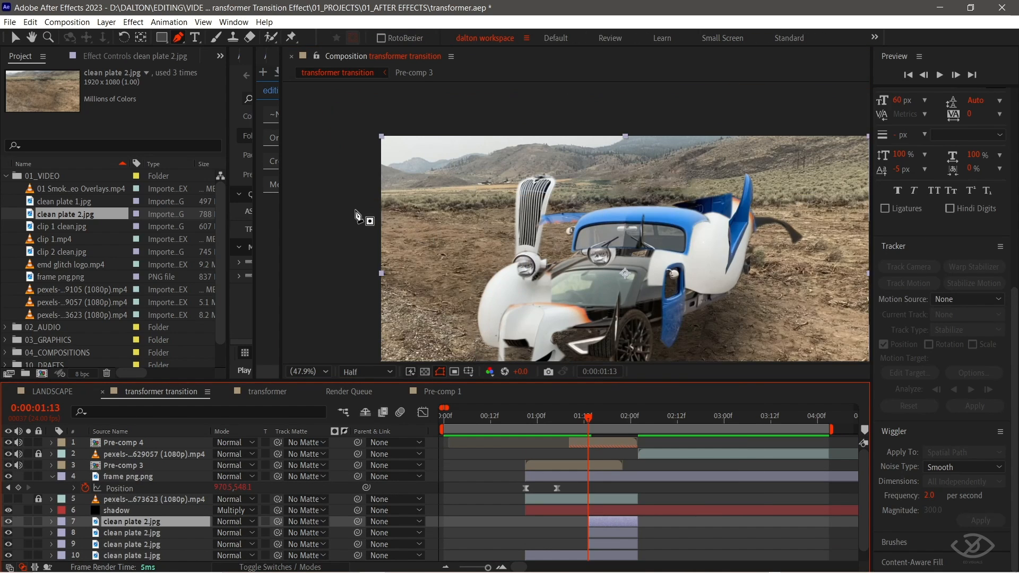
left_click(644, 353)
left_click(364, 110)
scroll(576, 212, "down", 2)
key("m")
key("m")
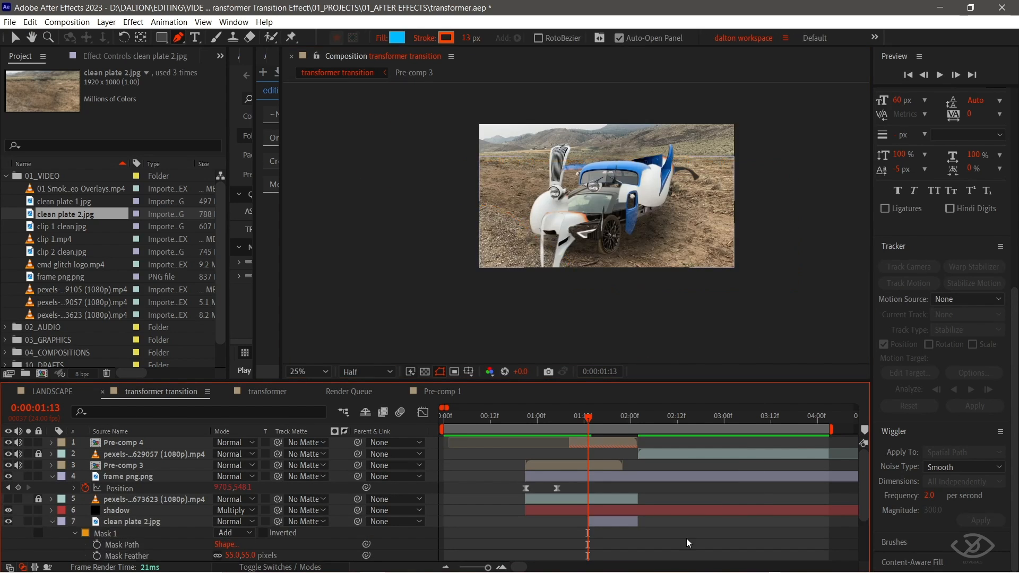
- Add position keyframes to the three masked clean plate 2.jpg layers and move them to the layers' end
key("v")
left_click(604, 532)
key("p")
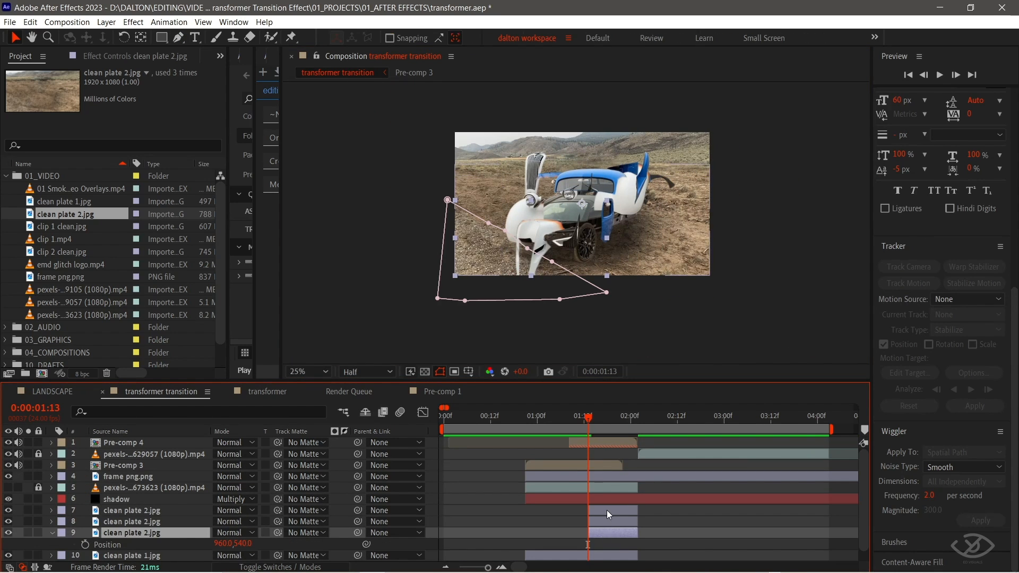
left_click(606, 511, "shift")
key("p")
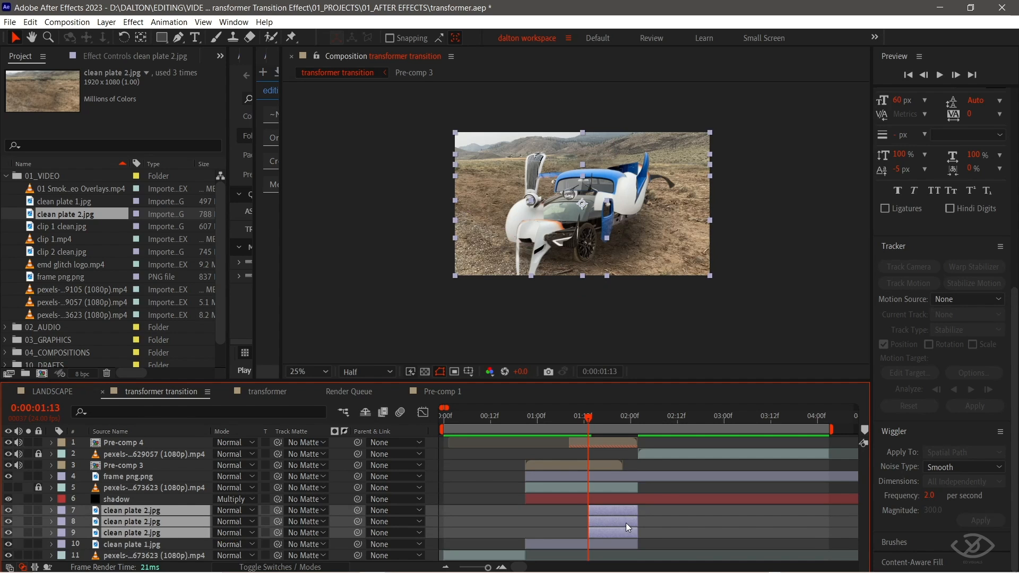
scroll(626, 523, "down", 2)
key("alt+shift+p")
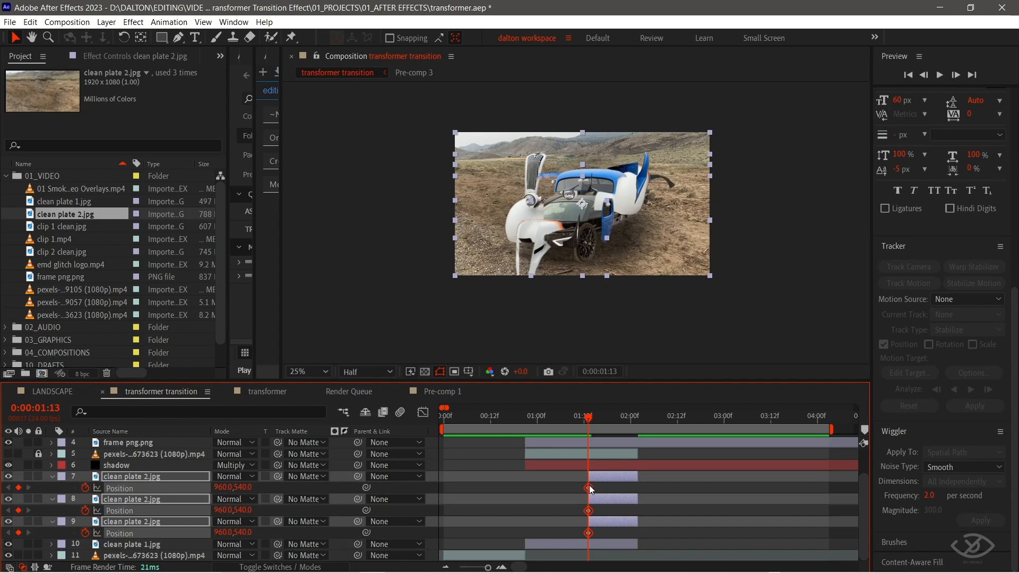
left_click_drag(589, 488, 639, 487)
- At 0:00:01:13, move the three clean plate 2.jpg pieces out of frame to positions 240,940; 940,72; and 3024,1332
left_click(601, 523)
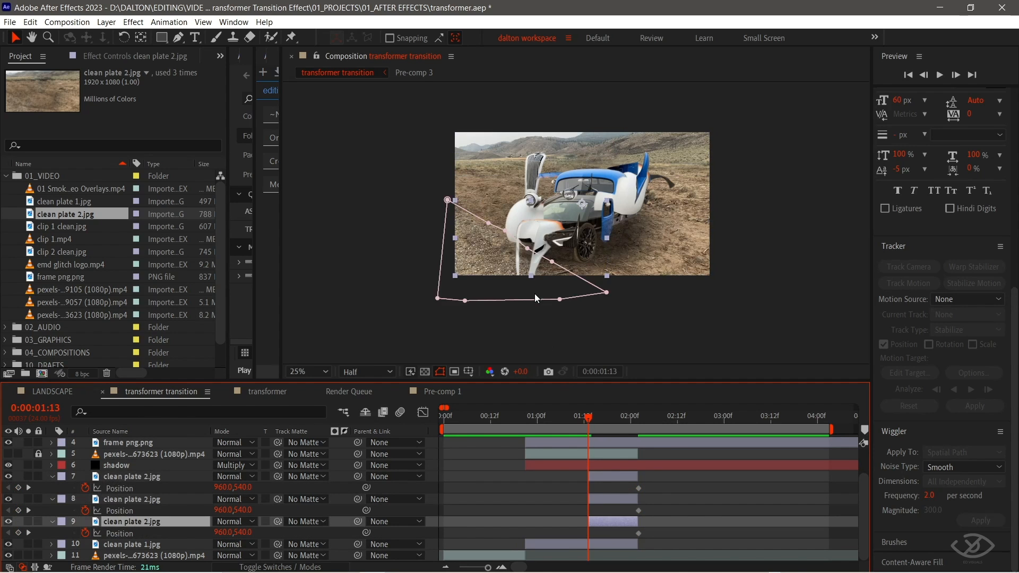
key("equal")
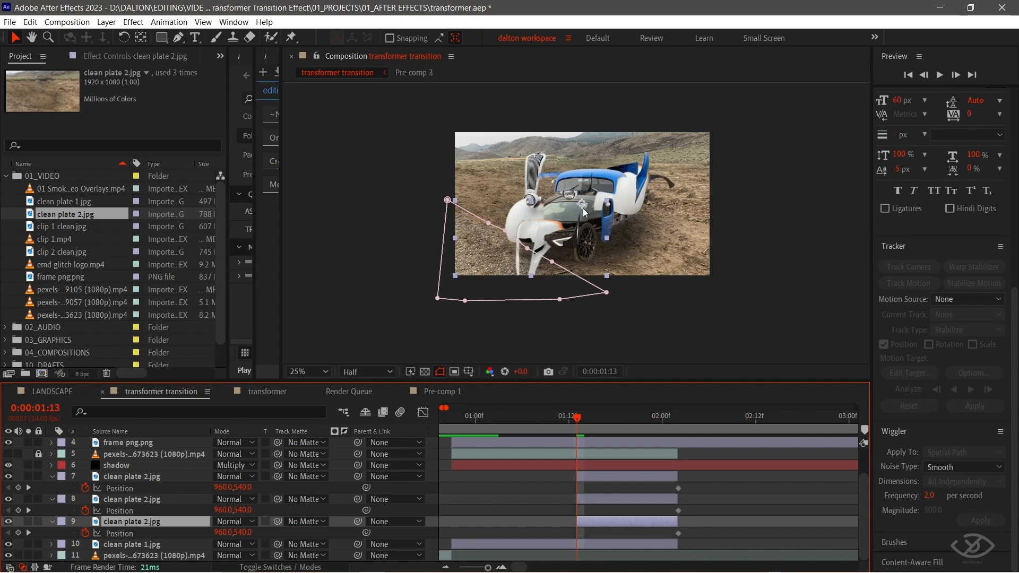
left_click_drag(584, 212, 486, 255)
left_click(606, 499)
left_click_drag(570, 157, 577, 124)
left_click_drag(580, 227, 855, 331)
- Apply Easy Ease to all position keyframes of the three clean plate 2.jpg layers
left_click_drag(535, 485, 698, 538)
right_click(678, 488)
mouse_move(701, 478)
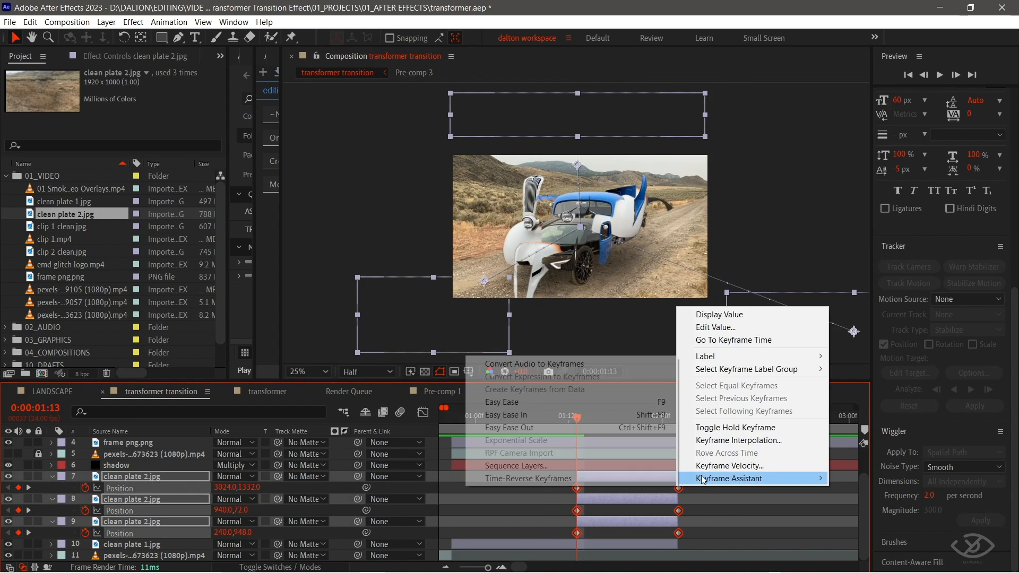
left_click(534, 407)
- Preview the background pieces sliding in from 0:00:00:19 and fit the composition to the viewer
scroll(664, 508, "down", 2)
left_click(525, 418)
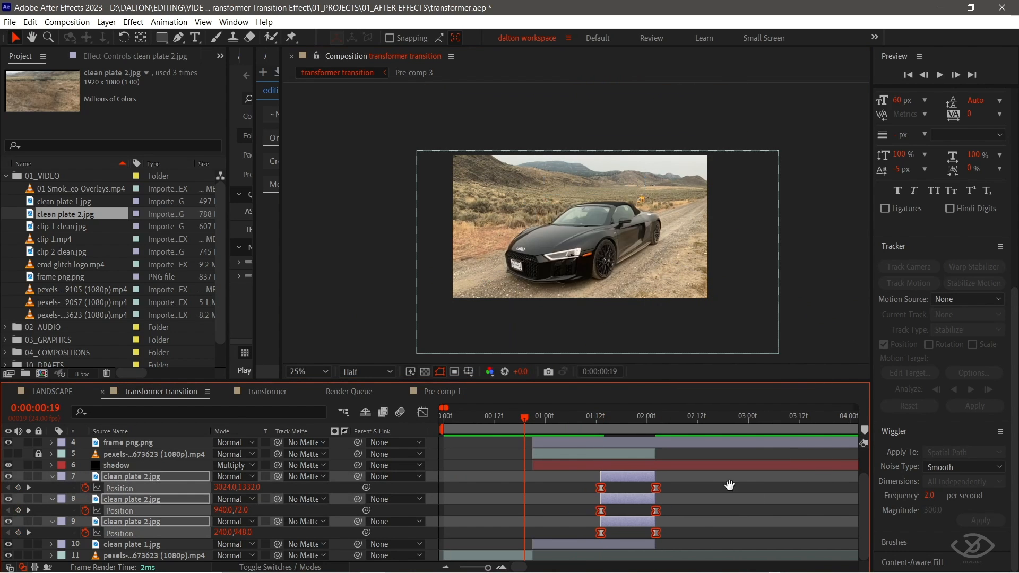
key("space")
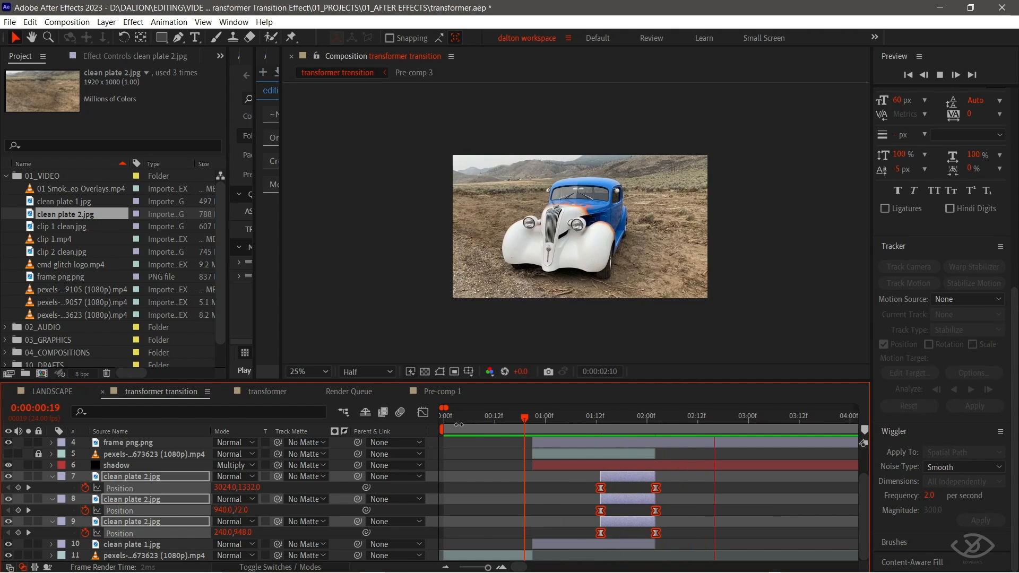
left_click(311, 372)
left_click(341, 151)
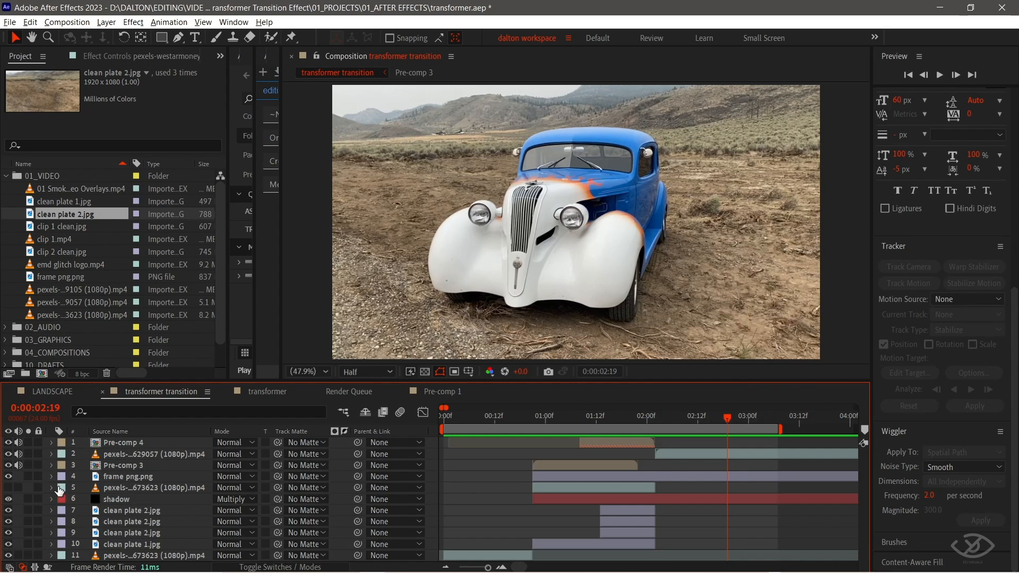
- Pre-compose all layers of the transformer transition composition, moving all attributes into the new composition
key("ctrl+a")
right_click(597, 441)
left_click(663, 366)
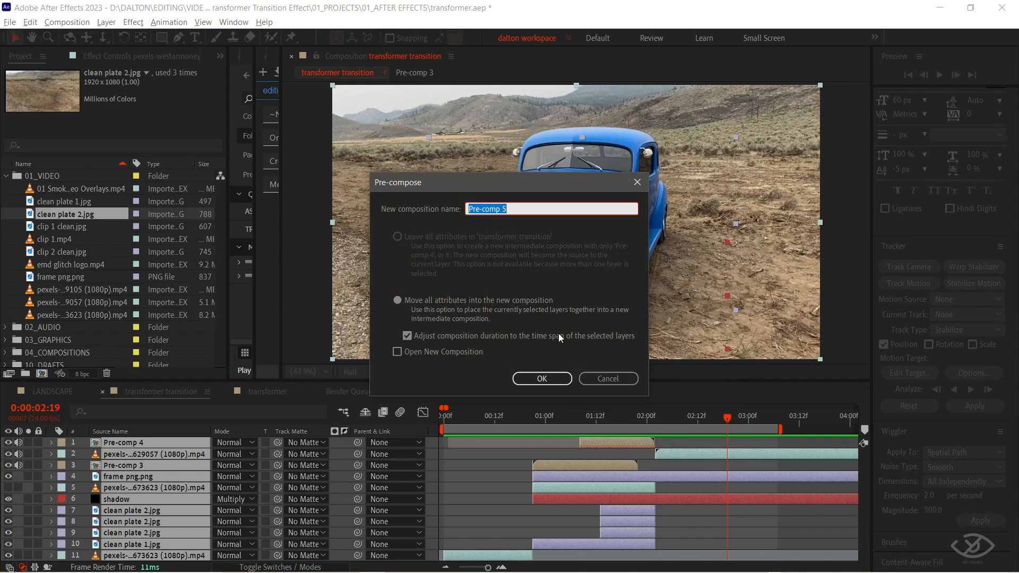
key("Return")
- Add an adjustment layer above the pre-comp and trim it to run from 0:00:00:21 to 0:00:02:04
left_click(654, 417)
left_click_drag(654, 416, 537, 419)
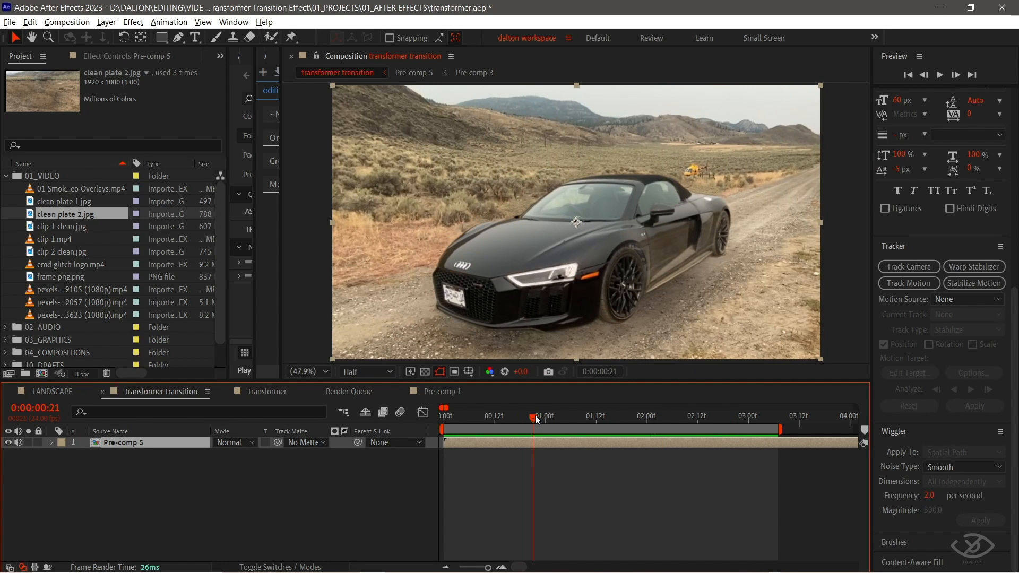
right_click(424, 478)
mouse_move(446, 335)
left_click(621, 428)
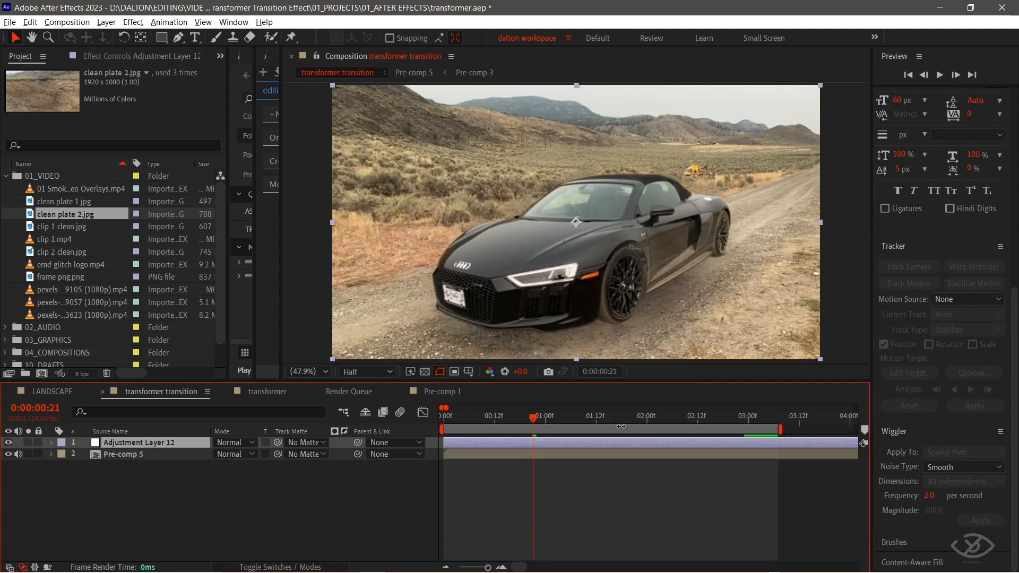
key("alt+bracketleft")
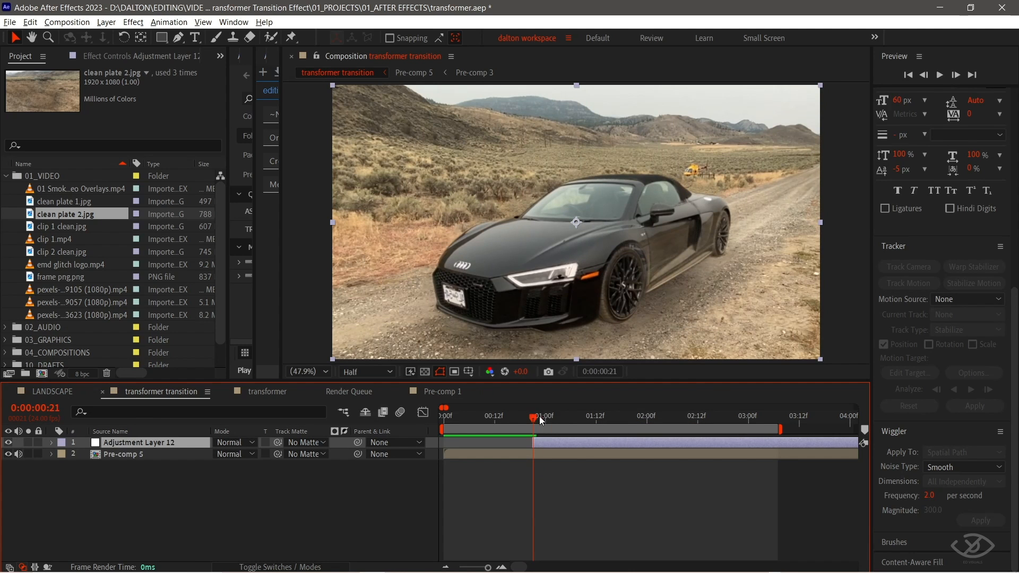
left_click_drag(535, 420, 663, 426)
key("alt+bracketright")
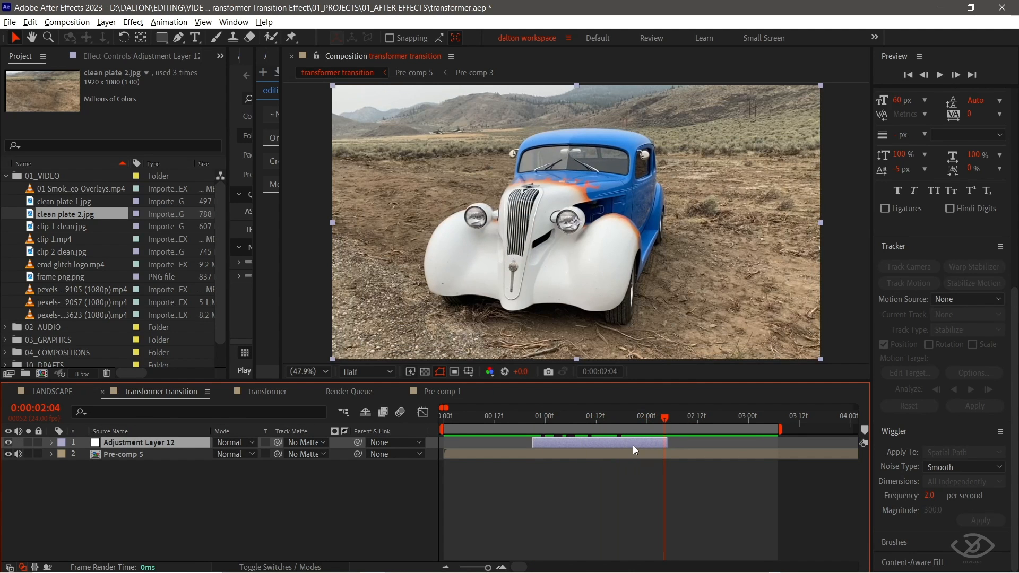
- Apply the Transform effect to the adjustment layer and rename the layer as shake
key("ctrl+space")
type("trans")
left_click(574, 445)
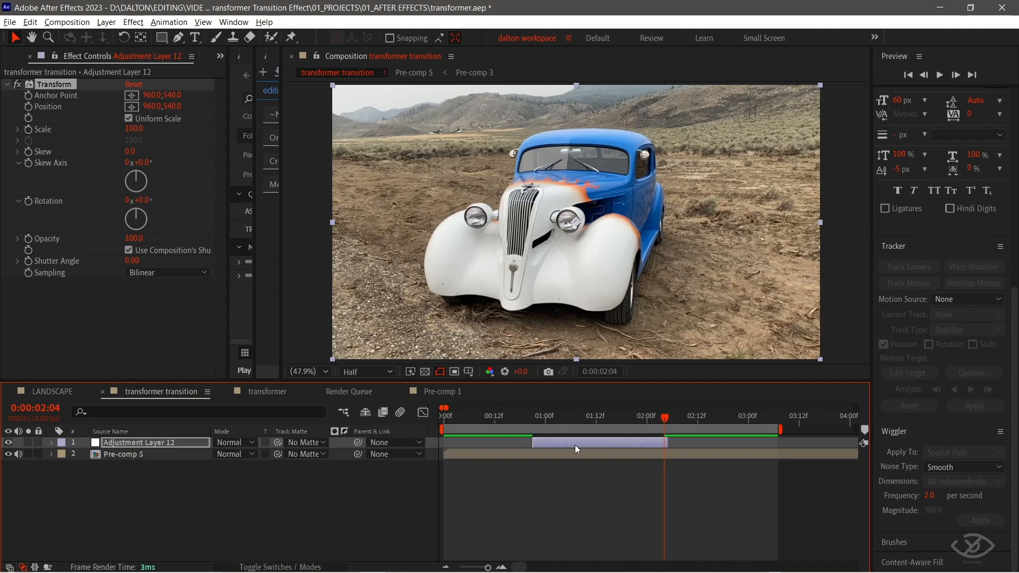
key("Return")
type("shake")
key("Return")
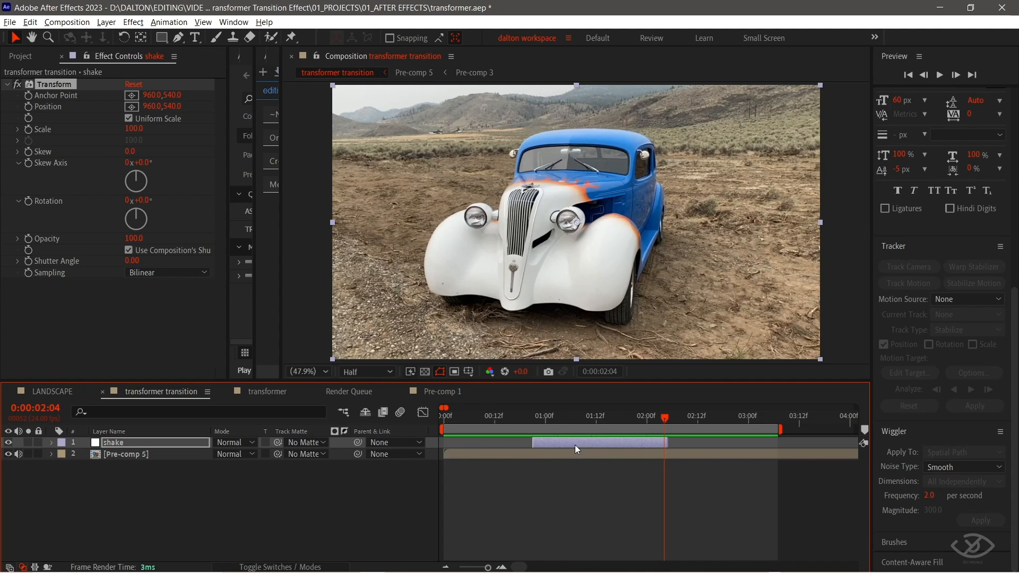
- Add the expression wiggle(7,35) to the Transform effect's Position on the shake layer and preview the shake
left_click(28, 107, "alt")
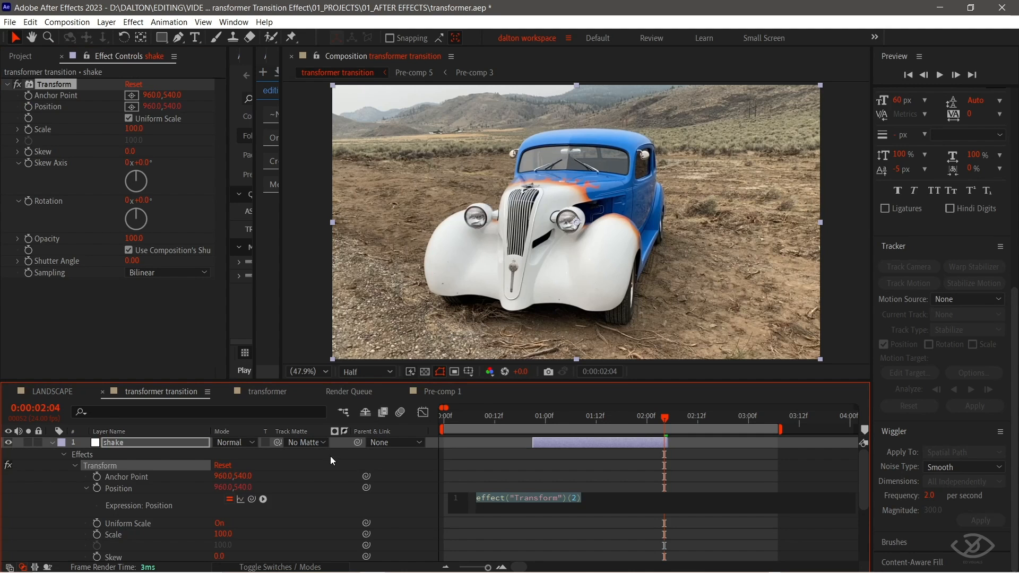
type("wiggle()")
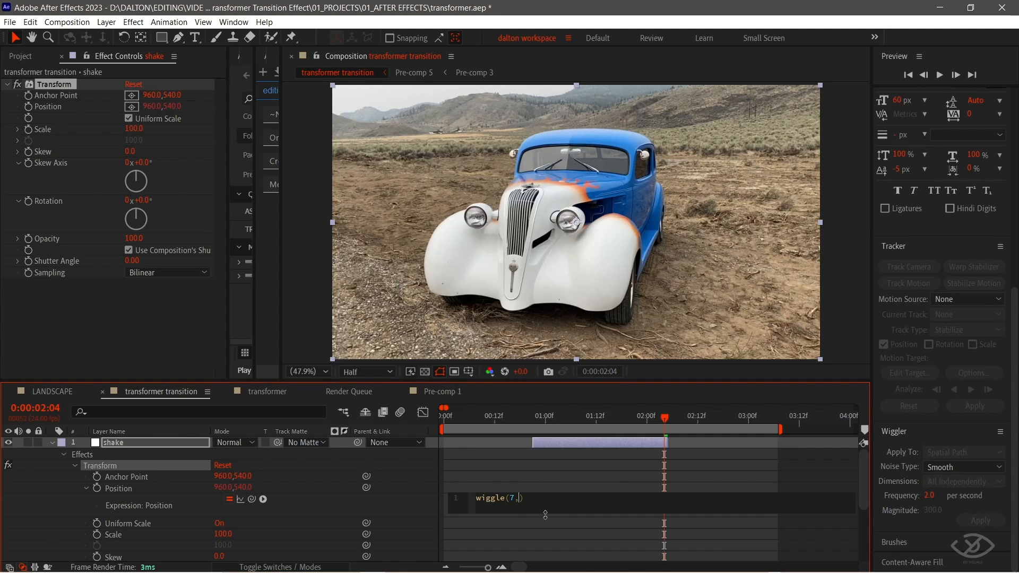
type("7,35")
left_click(537, 531)
key("space")
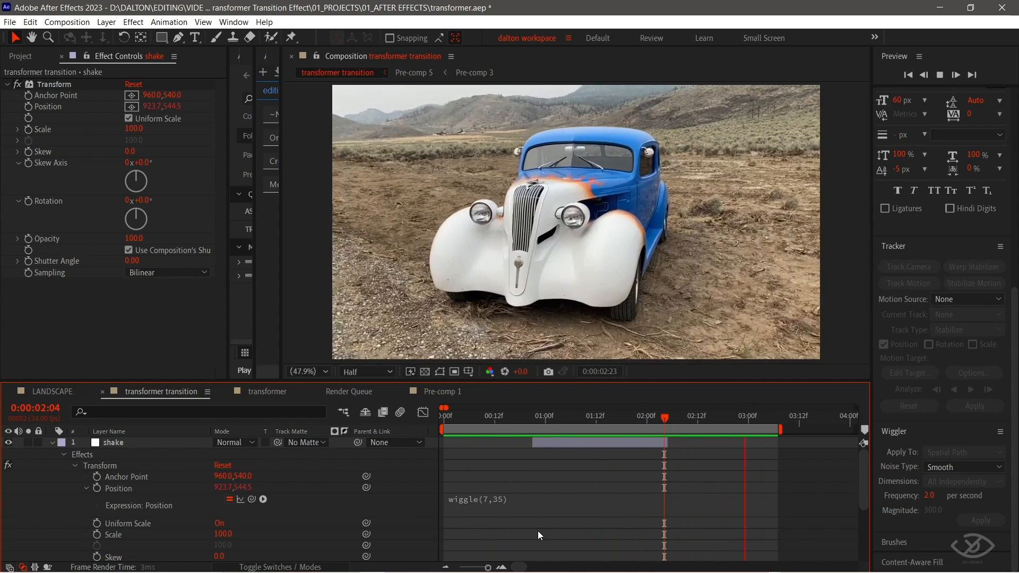
left_click(565, 413)
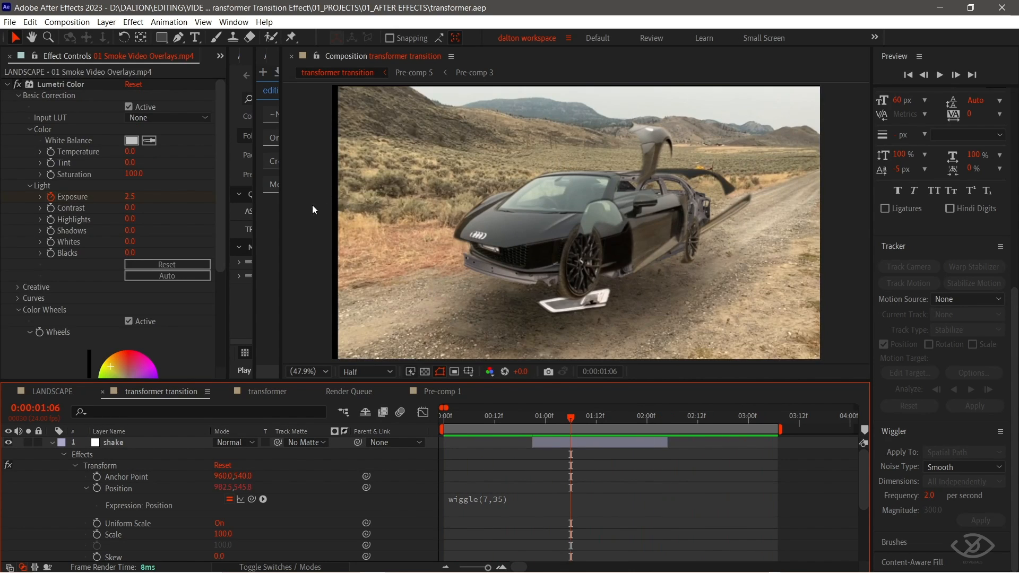
- Apply Motion Tile to Pre-comp 5 with output width and height 150 and mirrored edges, and preview the result
left_click(457, 419)
key("ctrl+a")
key("u")
left_click(574, 462)
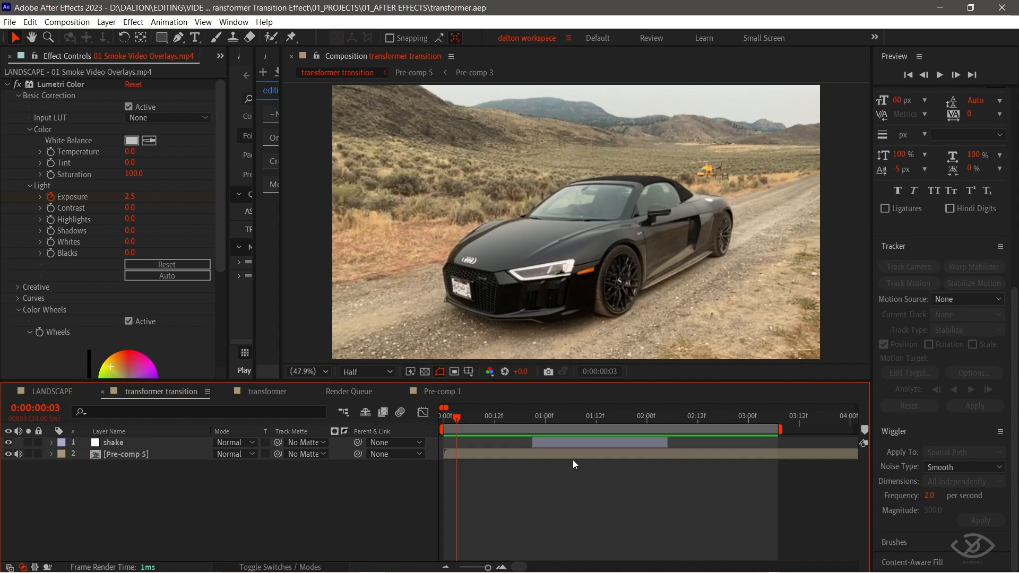
left_click(571, 455)
key("ctrl+space")
type("moti")
key("Return")
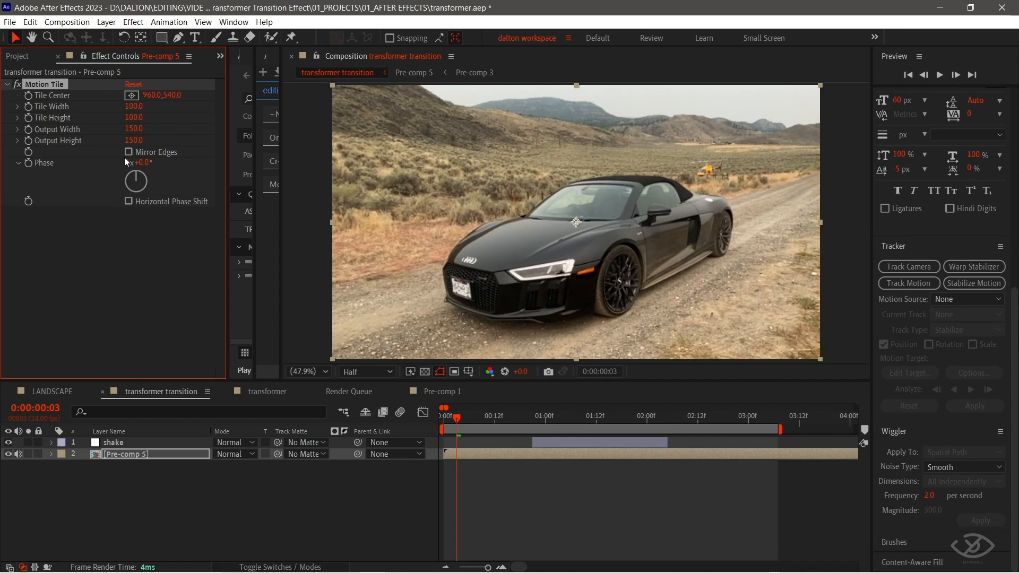
key("space")
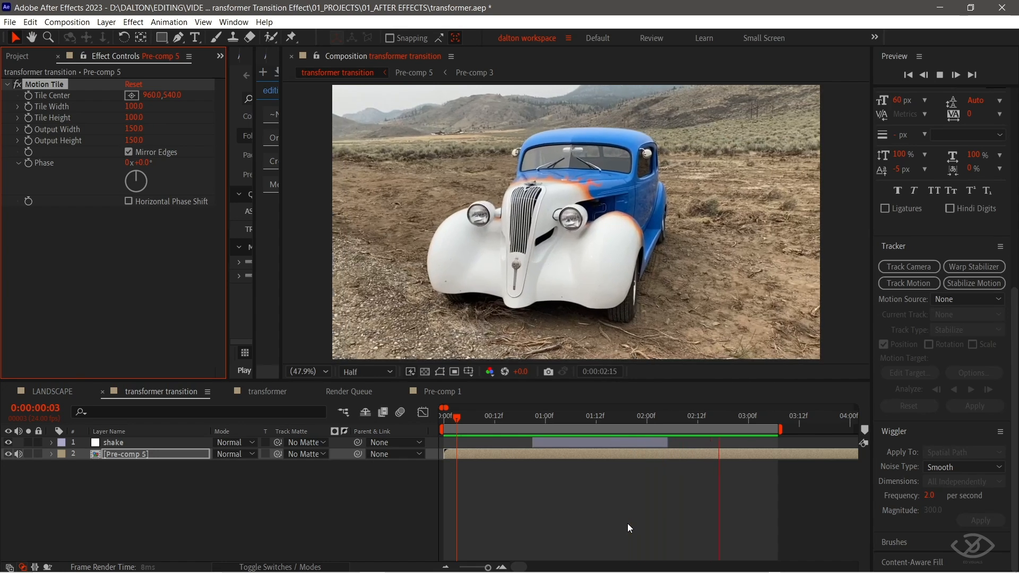
- Add a second adjustment layer above the shake layer and name it motion blur
left_click(469, 459)
right_click(425, 469)
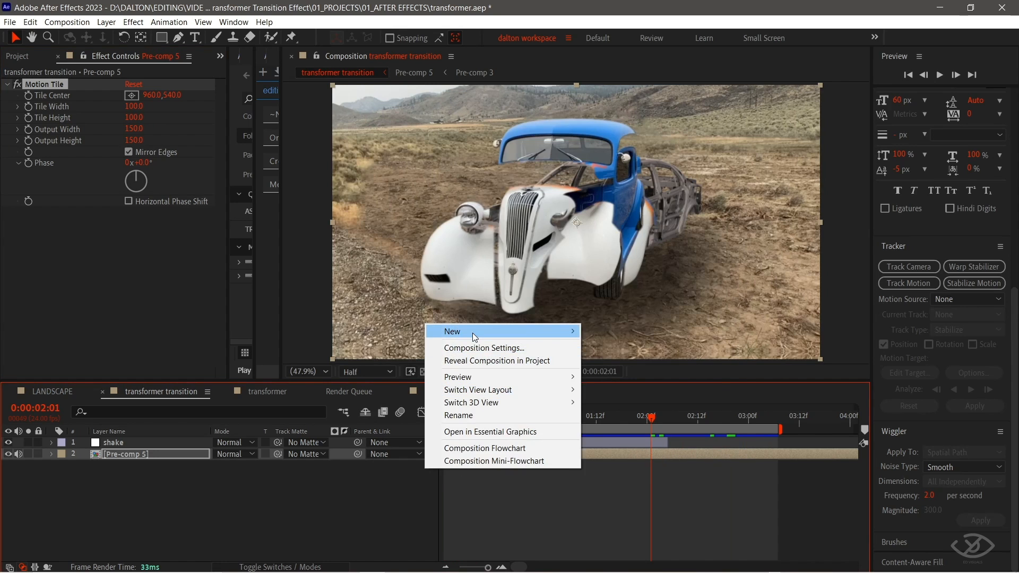
mouse_move(473, 332)
left_click(628, 424)
key("Return")
type("m")
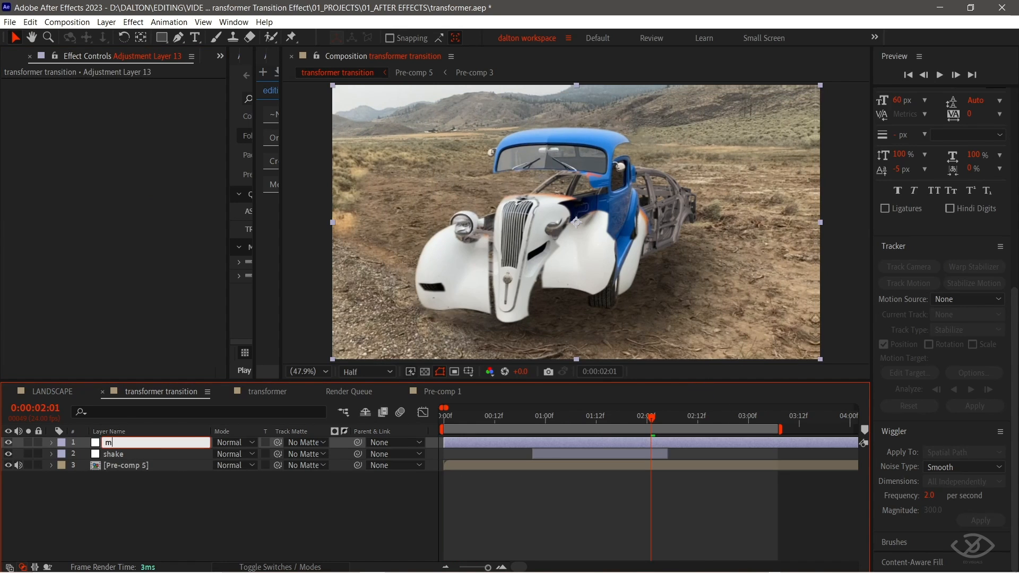
type("otion blur")
key("Return")
- Apply CC Force Motion Blur to the motion blur layer with 15 motion blur samples and preview it
key("ctrl+space")
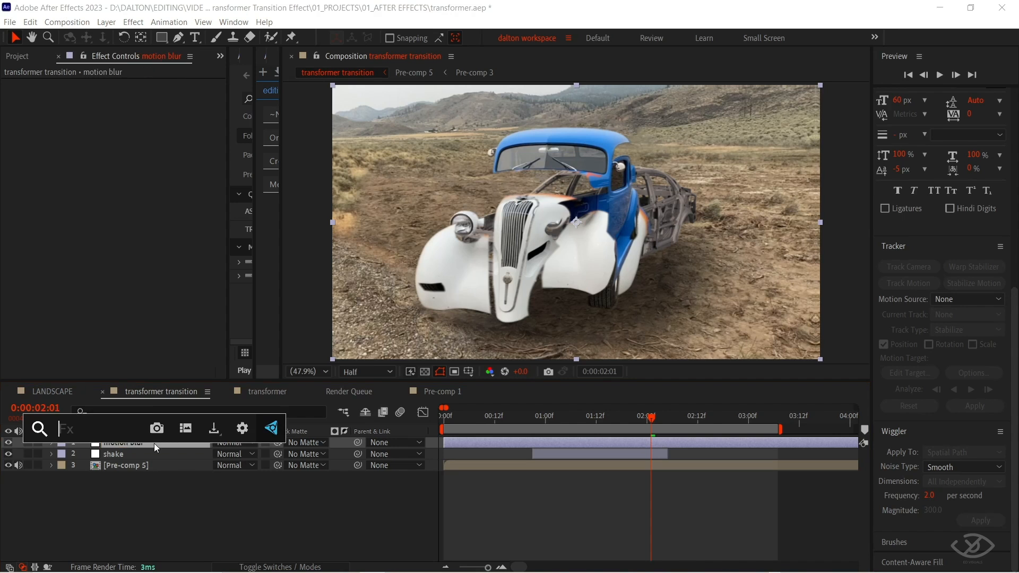
type("force")
key("Return")
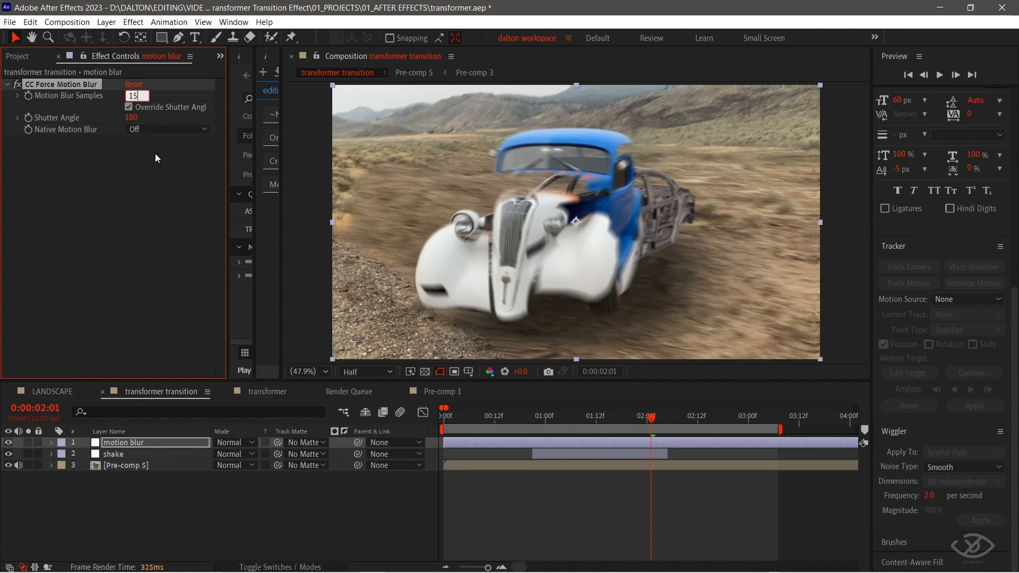
left_click(541, 501)
key("space")
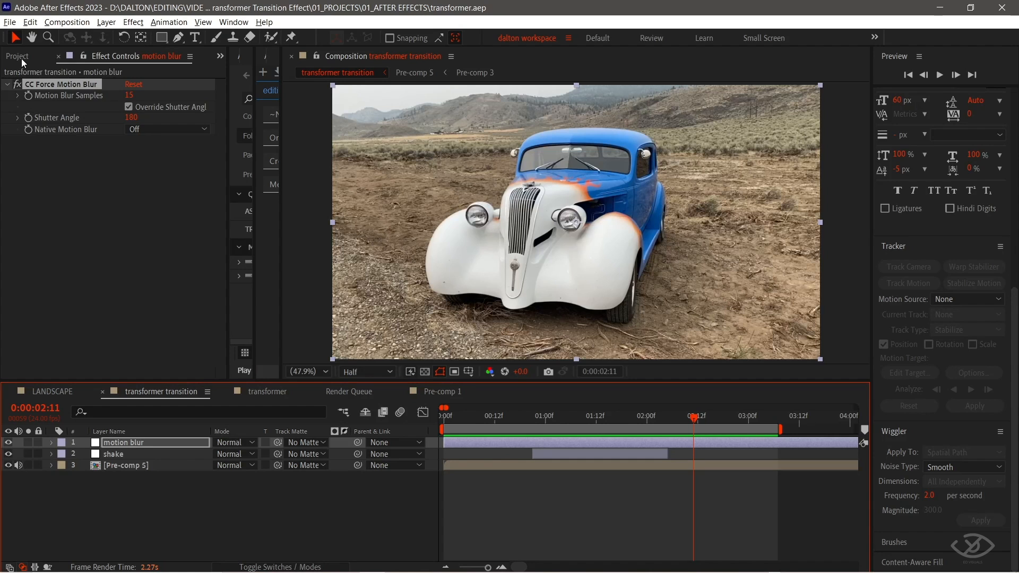
- Add the 01 Smoke Video Overlays.mp4 clip as the top layer and scale it to 158%
left_click(22, 58)
left_click_drag(74, 189, 155, 450)
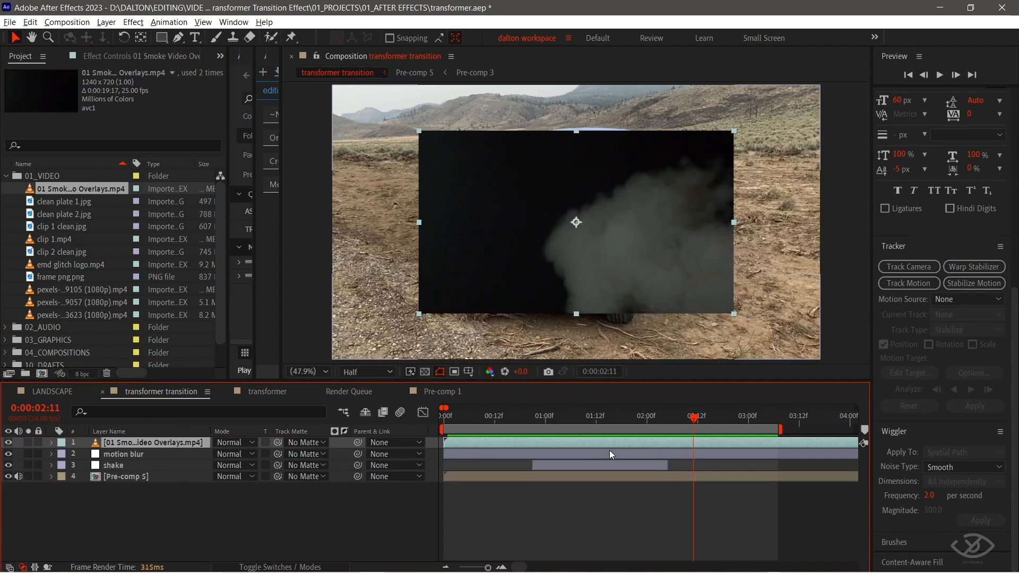
key("s")
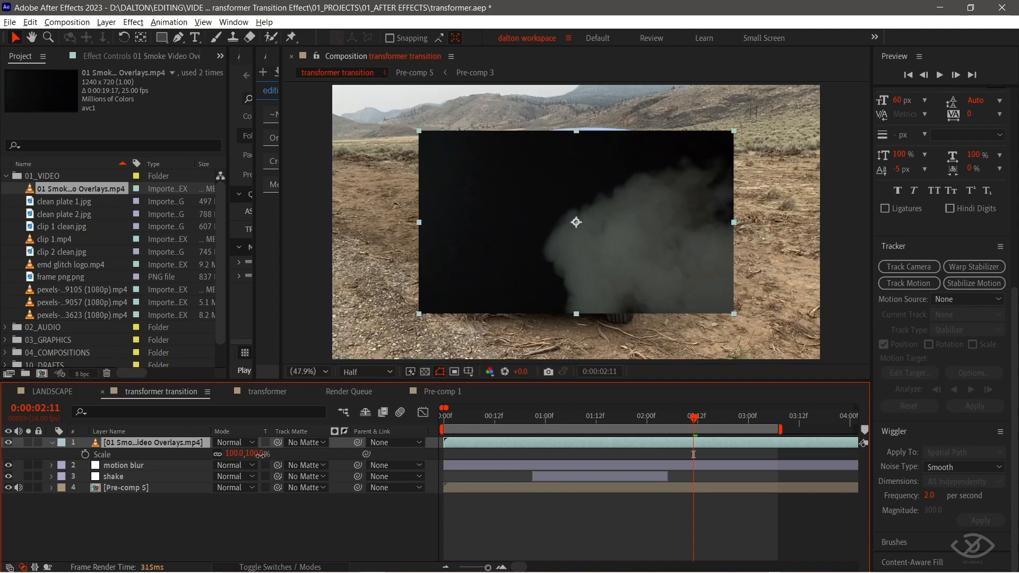
left_click_drag(260, 455, 306, 466)
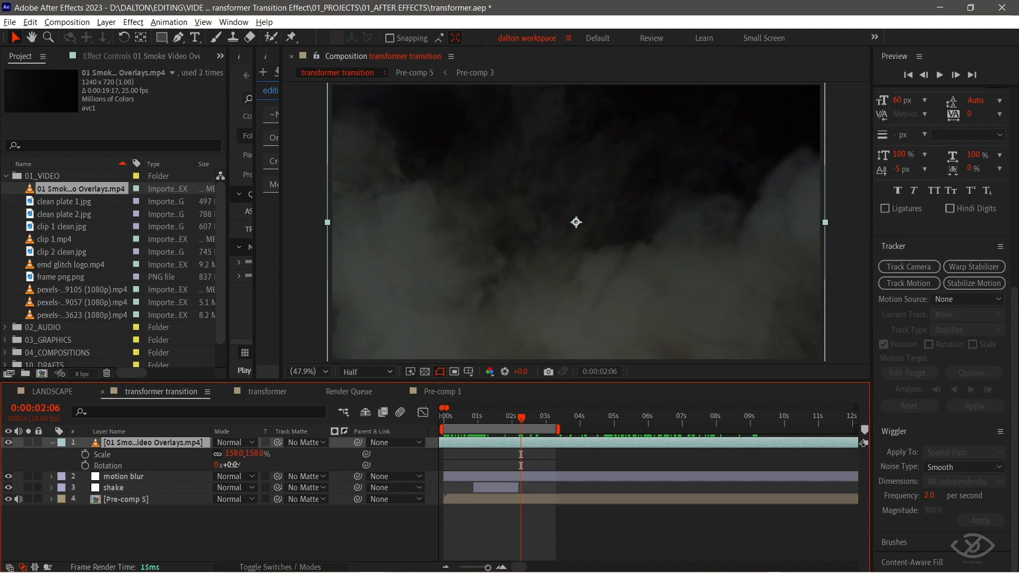
- Rotate the smoke overlay by 90° and stretch it to a scale of 158, 268.8% so it covers the frame
key("shift+r")
left_click_drag(228, 466, 301, 477)
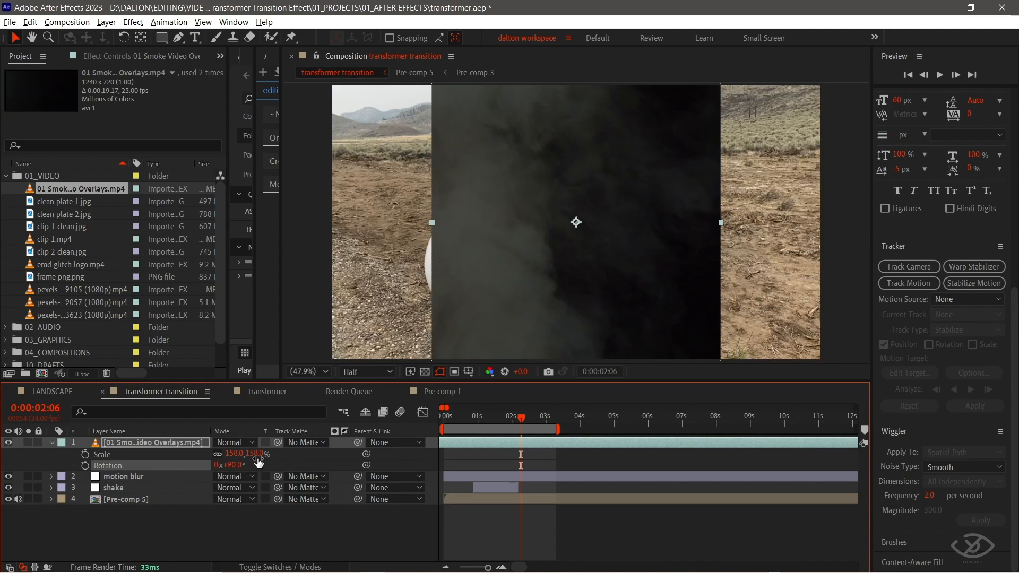
left_click_drag(432, 223, 330, 222)
- Trim the beginning of the smoke overlay and shift the layer to start at the composition's first frame
left_click_drag(564, 427, 482, 441)
key("alt+bracketleft")
left_click(555, 423)
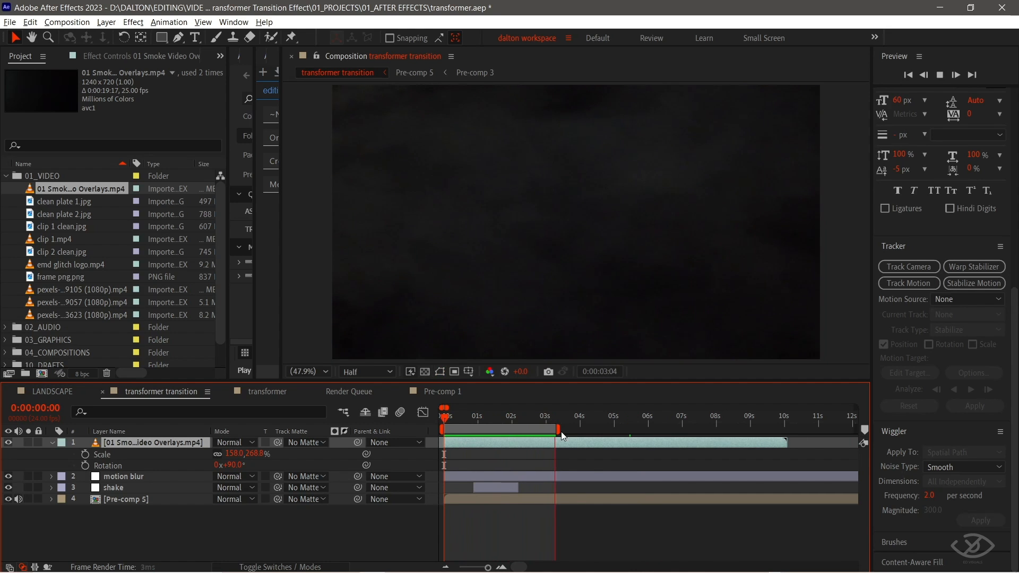
- Set the smoke overlay's blending mode to Screen and preview the composition from the start
left_click(234, 442)
left_click(281, 247)
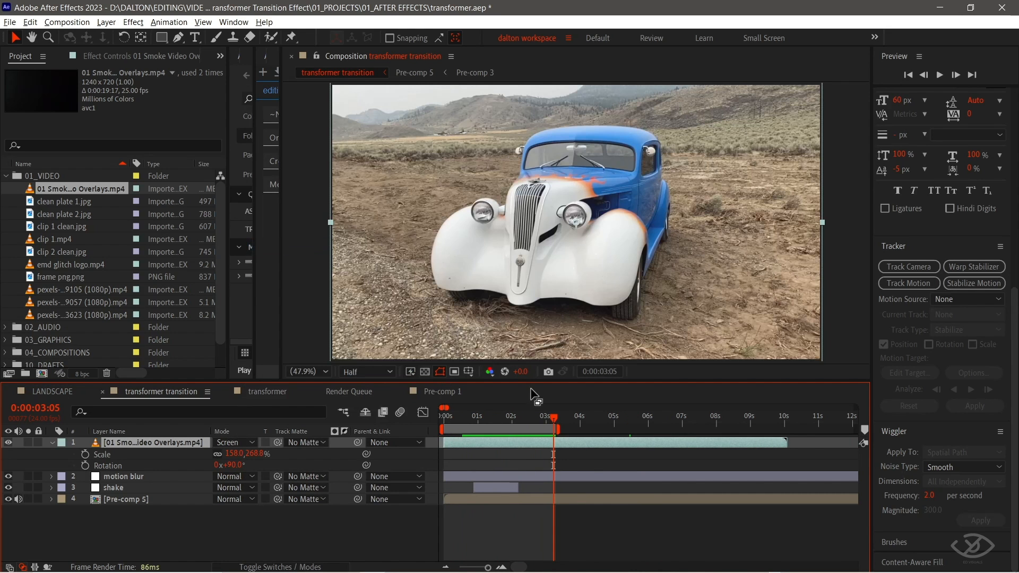
left_click_drag(529, 415, 433, 412)
key("space")
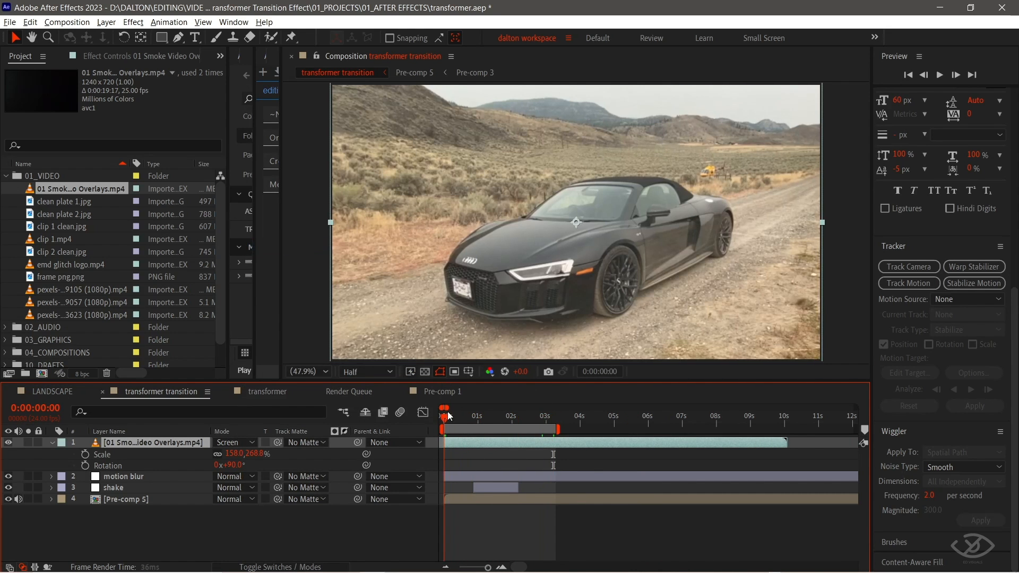
- Scrub and play back the start of the transition to review the smoke overlay over the car
left_click_drag(495, 416, 461, 412)
key("space")
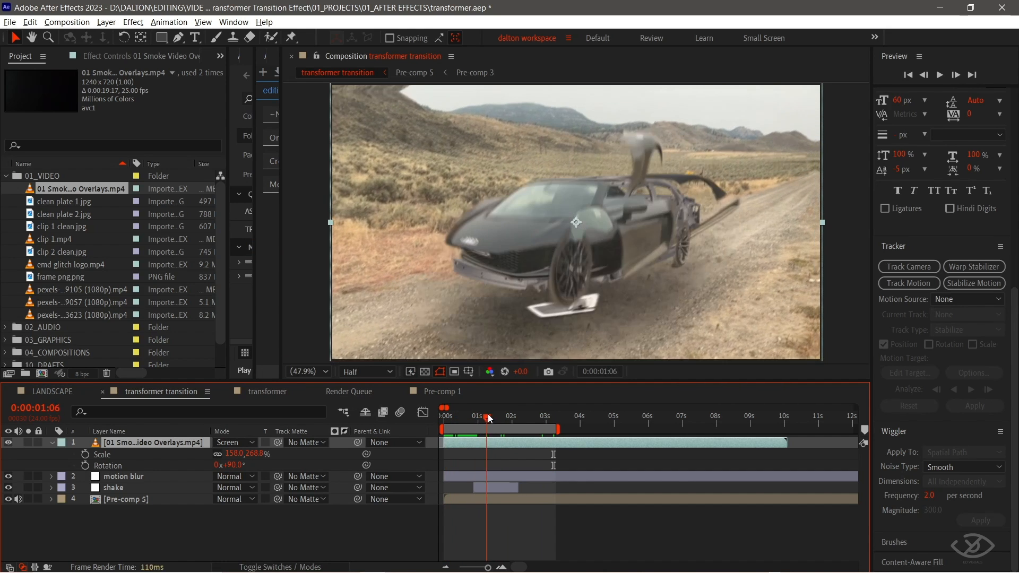
left_click_drag(524, 416, 435, 414)
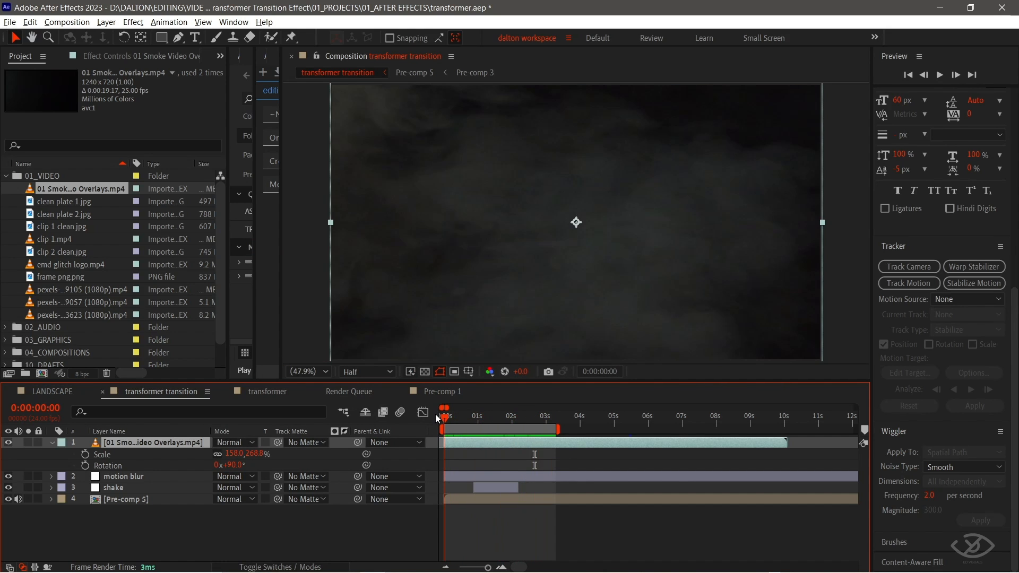
- Hide the smoke overlay layer and add a new null object to the composition
left_click(7, 446)
right_click(384, 552)
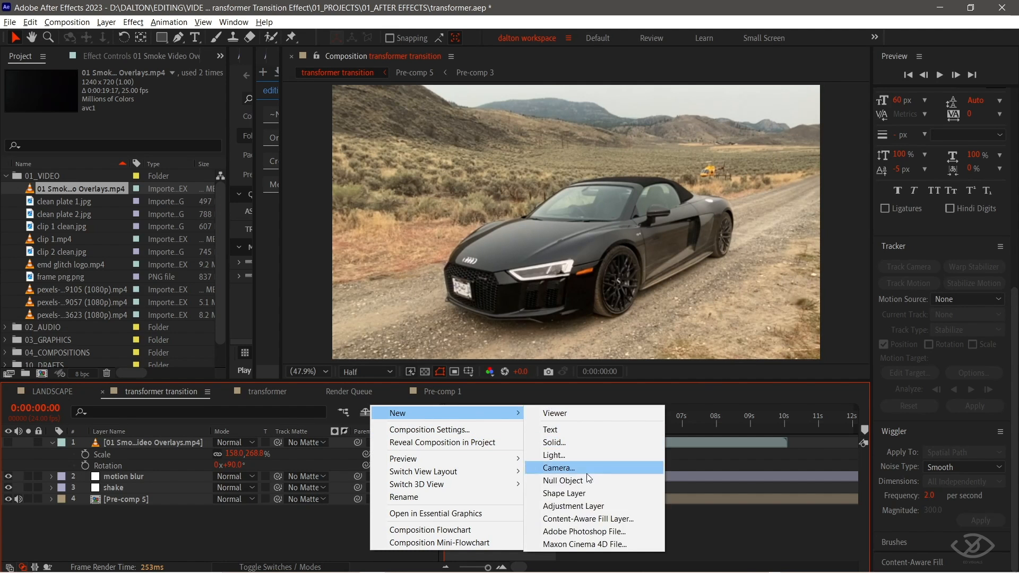
left_click(563, 482)
- Motion-track Pre-comp 5 by placing the track point beside the dirt road behind the car and analyzing forward
left_click(457, 510)
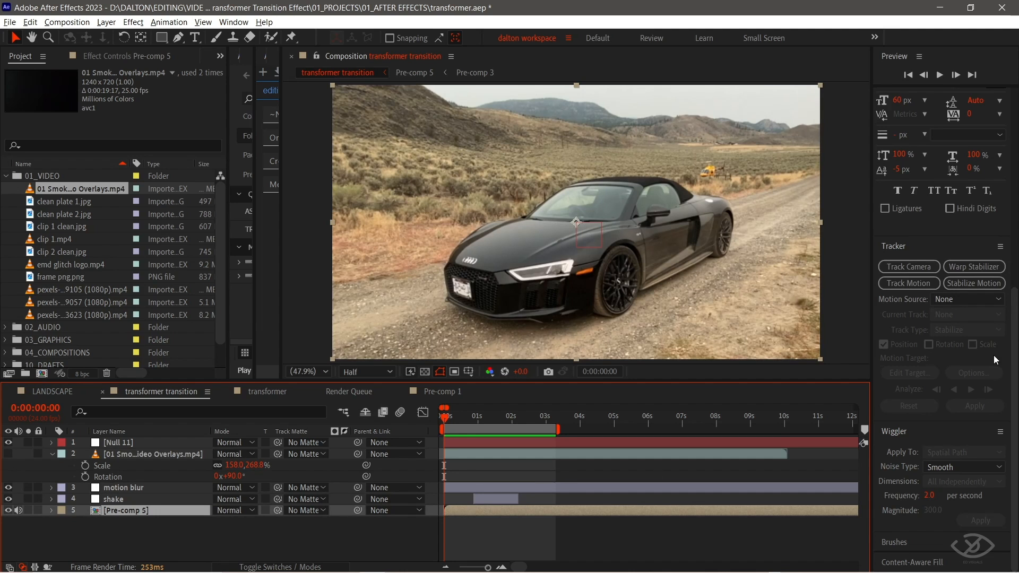
left_click(933, 290)
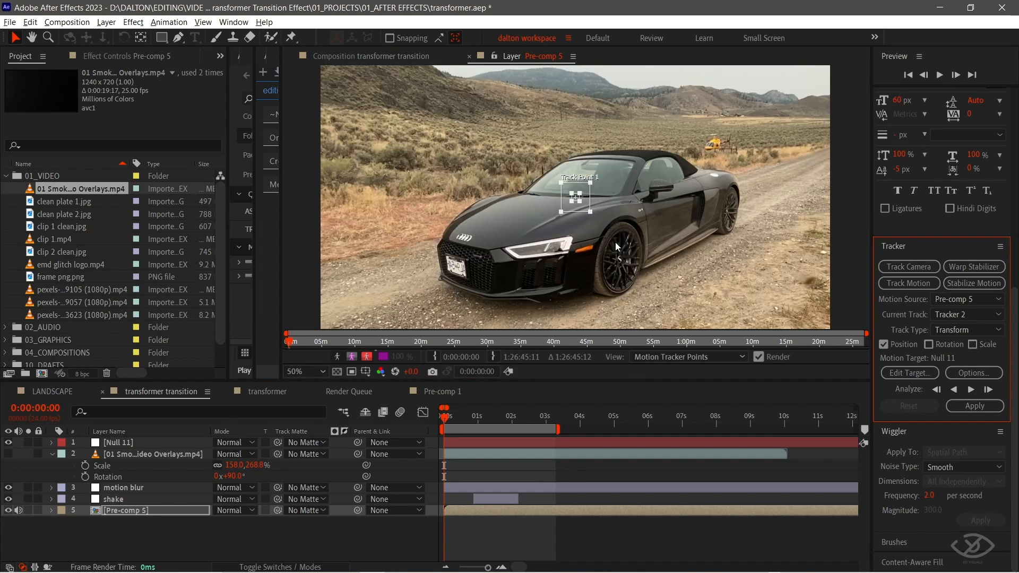
left_click_drag(588, 215, 791, 155)
left_click_drag(783, 157, 783, 152)
left_click(970, 389)
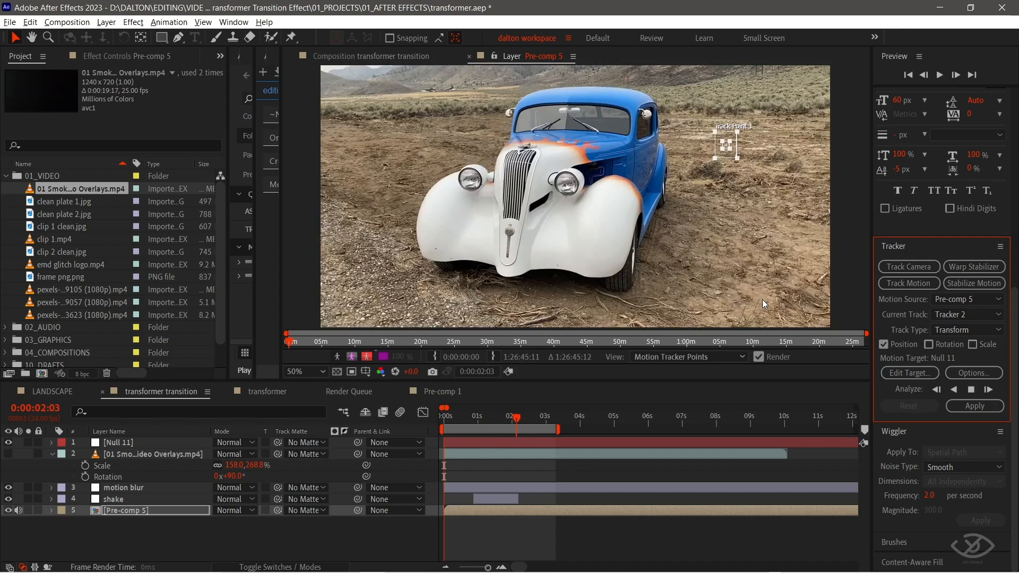
- Set Null 11 as the motion target and apply the tracking data to it
left_click(445, 414)
left_click(909, 372)
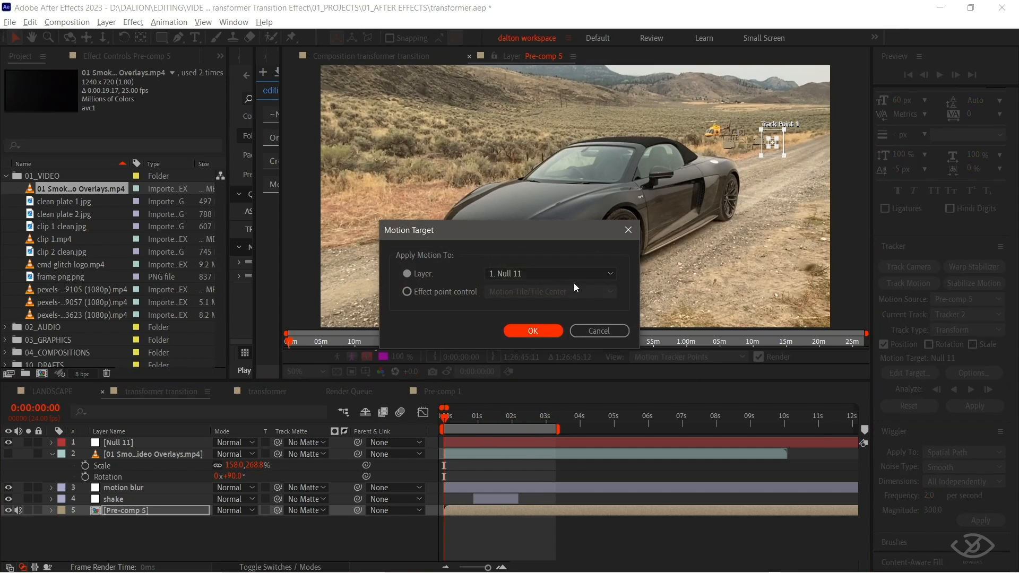
left_click(533, 331)
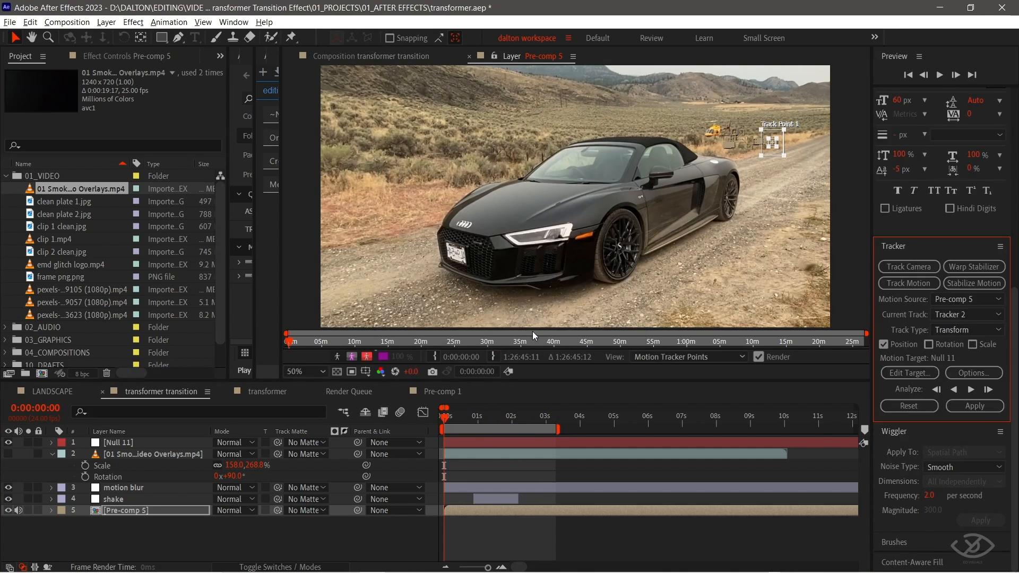
left_click(975, 406)
left_click(508, 307)
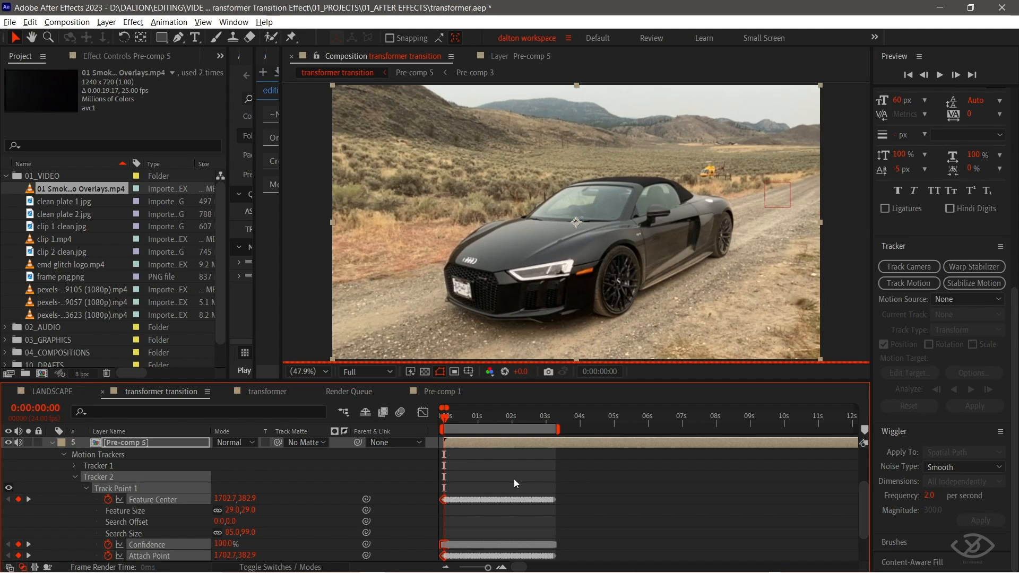
- Parent the smoke overlay to Null 11, with the smoke shown and the motion blur layer hidden
scroll(525, 485, "down", 2)
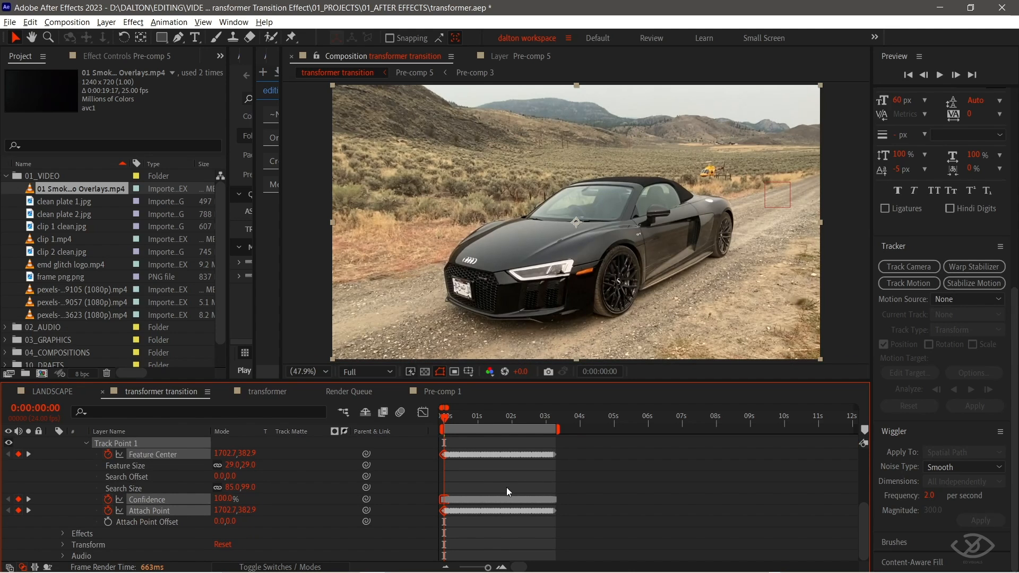
left_click(508, 486)
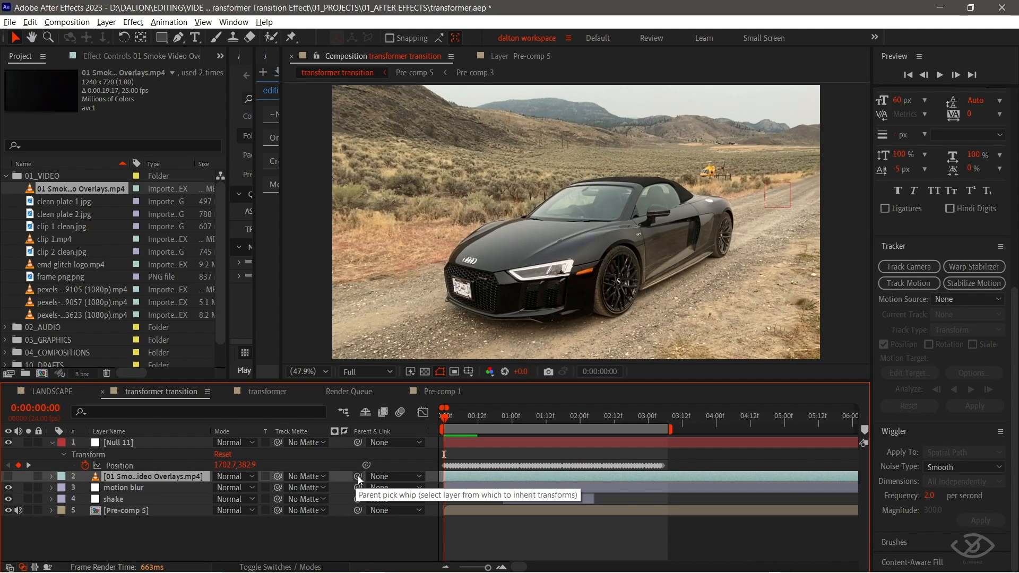
left_click_drag(358, 477, 134, 444)
left_click_drag(454, 415, 484, 417)
left_click(9, 488)
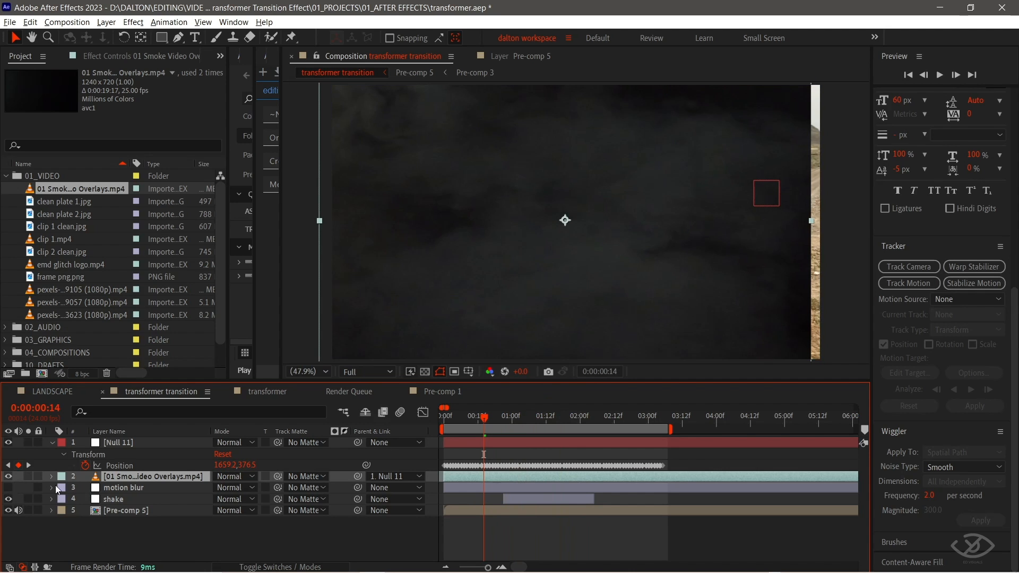
left_click_drag(487, 419, 564, 431)
- Scale the smoke overlay to 188, 319.8% and set its blending mode to Screen
key("s")
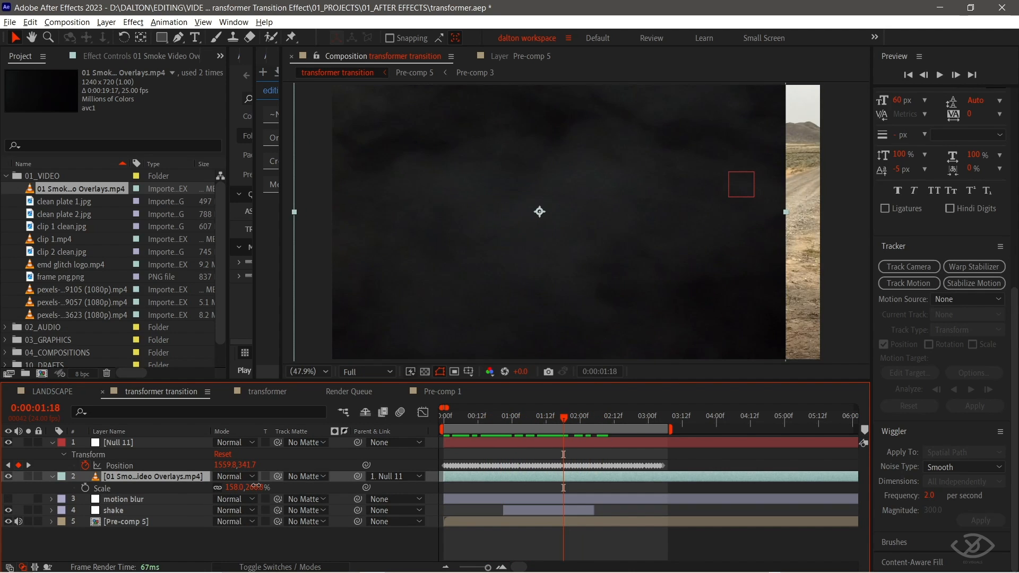
left_click_drag(256, 486, 295, 488)
left_click_drag(564, 419, 596, 420)
left_click(243, 476)
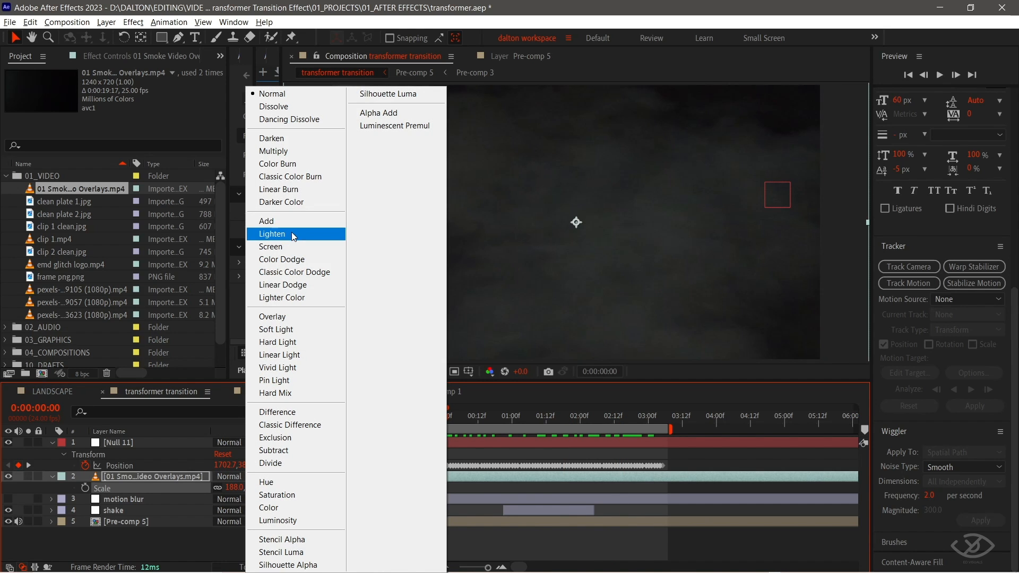
left_click(276, 246)
left_click(522, 441)
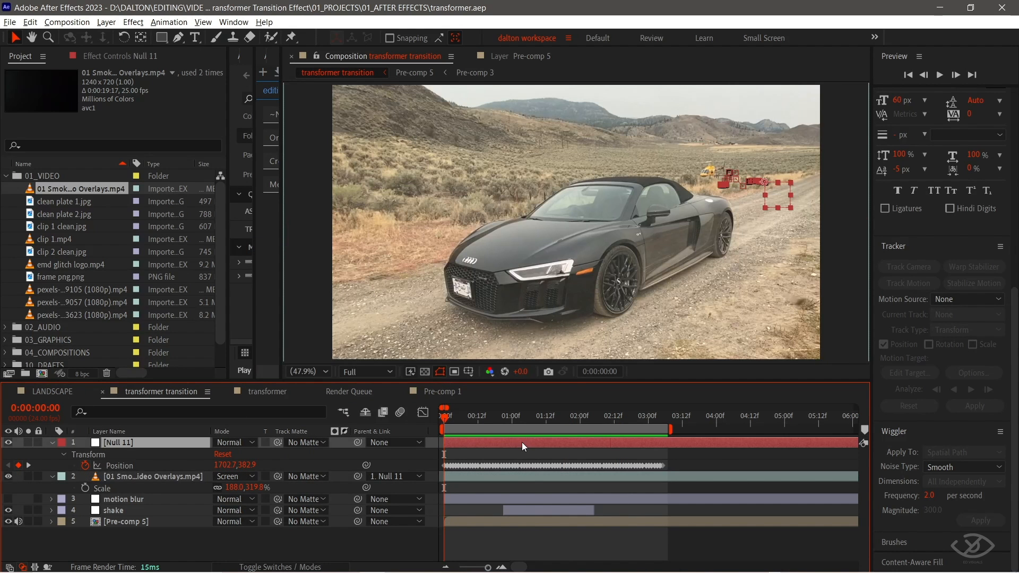
- Draw a small closed mask on the smoke overlay around the car's headlight and front bumper, feathered by 36 pixels
left_click(465, 481)
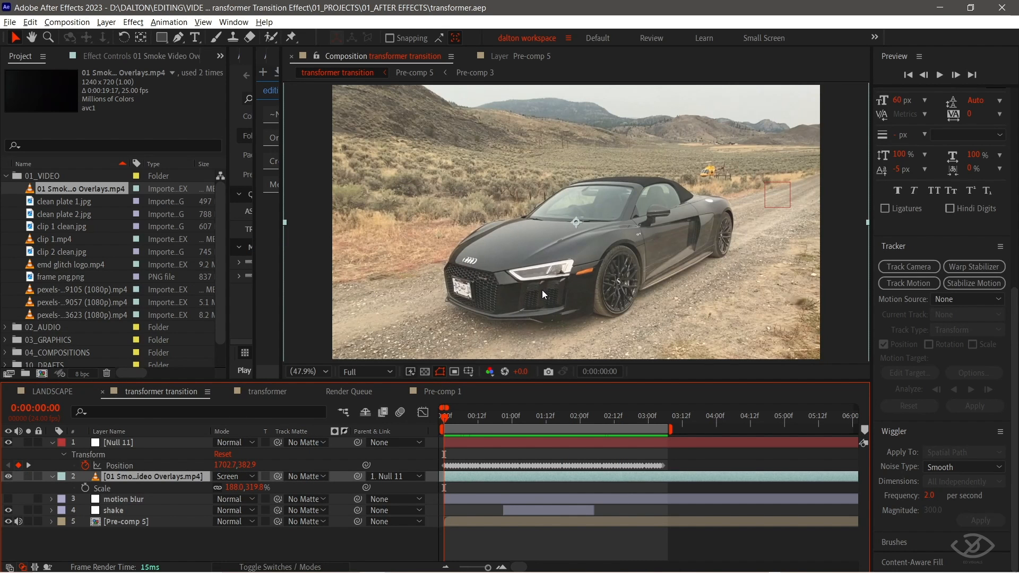
key("g")
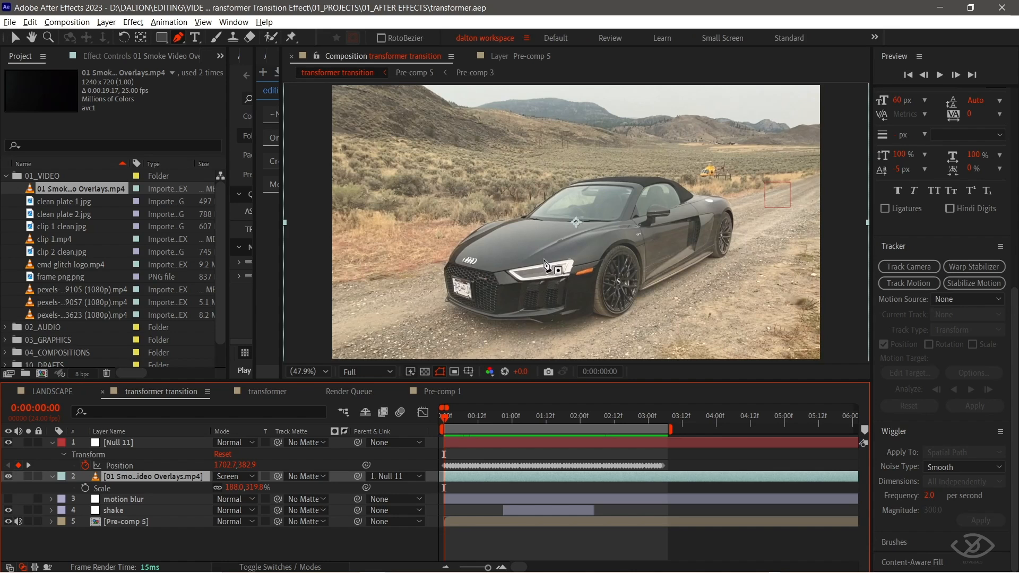
left_click(544, 259)
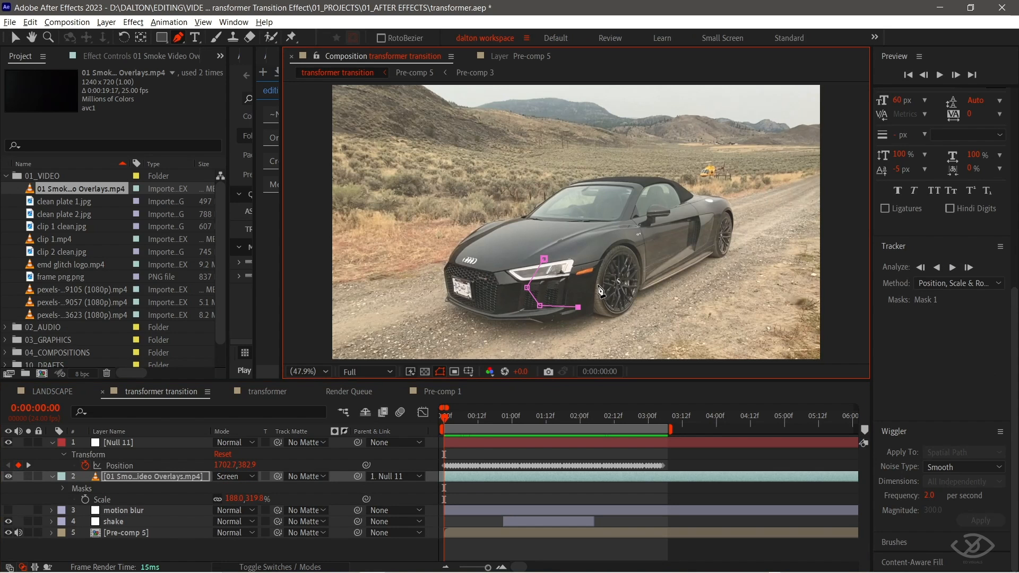
left_click(544, 259)
key("m")
key("m")
left_click_drag(232, 510, 251, 510)
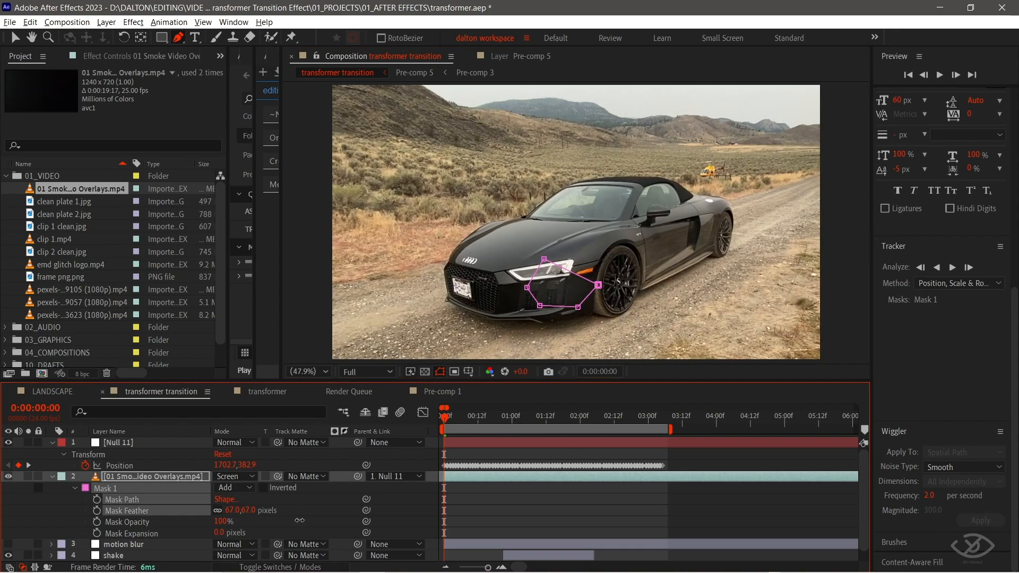
- Keyframe the smoke's mask path at the first frame and widen the mask across the car's lower body at 0:00:00:20
left_click(96, 499)
left_click_drag(445, 418, 501, 422)
key("v")
left_click_drag(561, 307, 511, 270)
left_click_drag(615, 300, 693, 255)
left_click_drag(557, 320, 441, 348)
mouse_move(561, 275)
left_mouse_down()
mouse_move(566, 303)
mouse_move(573, 283)
left_mouse_up()
left_click_drag(637, 284, 675, 311)
- Add further mask path keyframes, including one at 0:00:02:13, that expand the mask outward until the work area's end
left_click_drag(501, 418, 572, 418)
left_click_drag(586, 246, 583, 155)
left_click_drag(725, 219, 783, 209)
left_click_drag(673, 302, 738, 322)
left_click_drag(572, 418, 618, 419)
left_click_drag(348, 213, 311, 183)
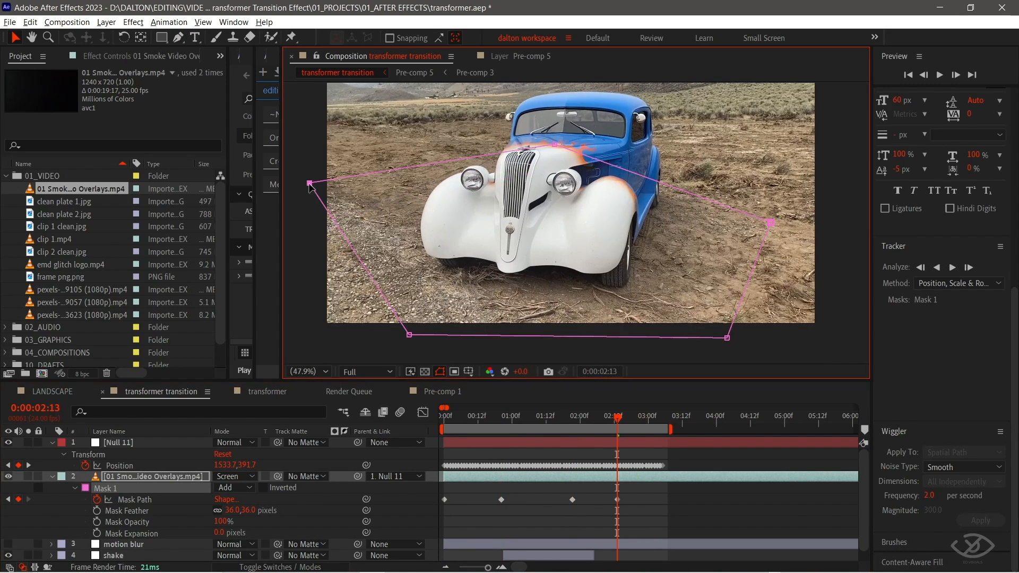
left_click_drag(410, 336, 322, 343)
left_click_drag(618, 419, 669, 419)
left_click_drag(773, 341, 834, 356)
left_click(552, 519)
- Delay the first two mask path keyframes so the first one falls at 0:00:00:20
left_click(501, 414)
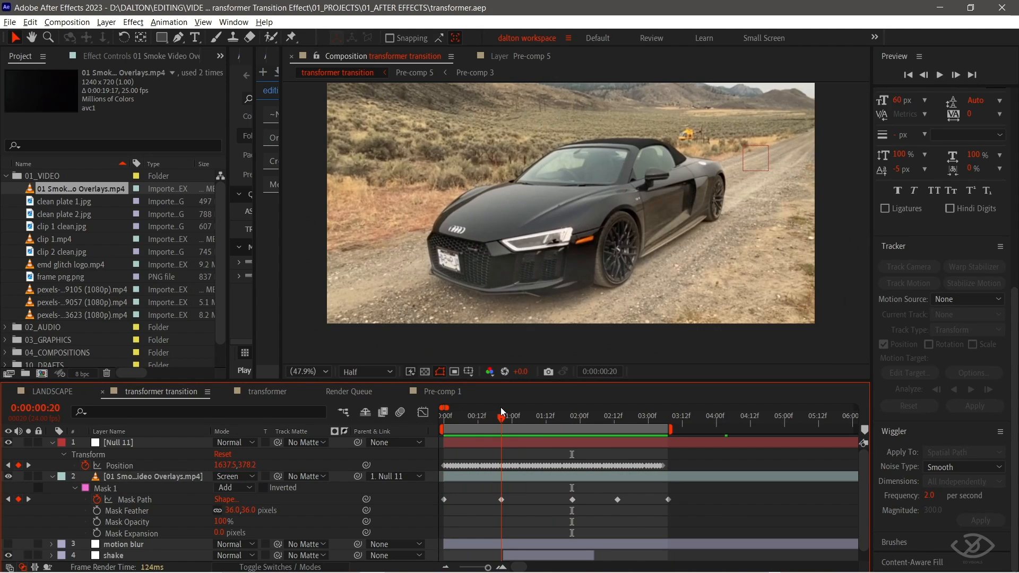
left_click_drag(502, 500, 535, 499)
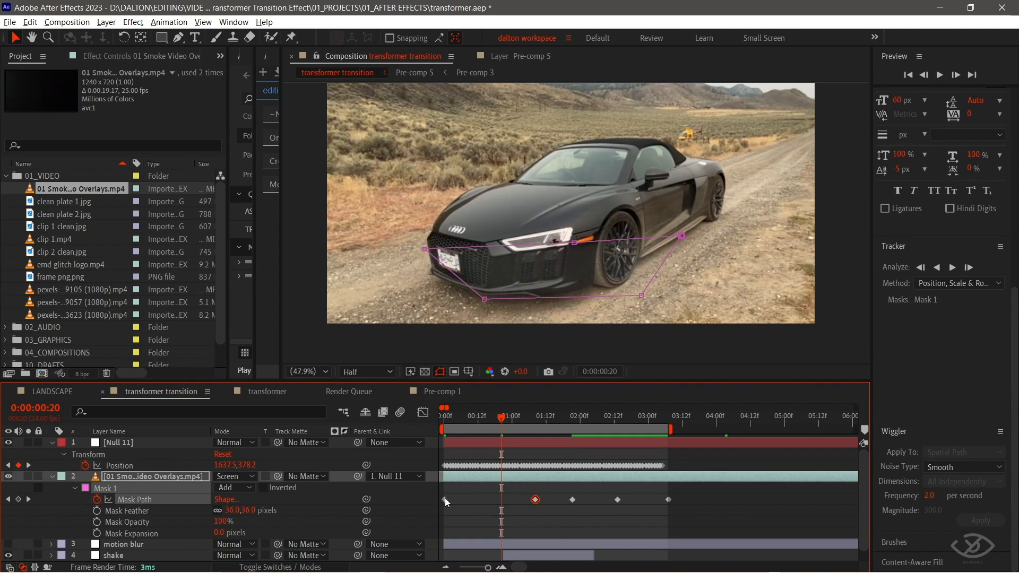
left_click_drag(444, 500, 501, 500)
left_click_drag(501, 422, 497, 422)
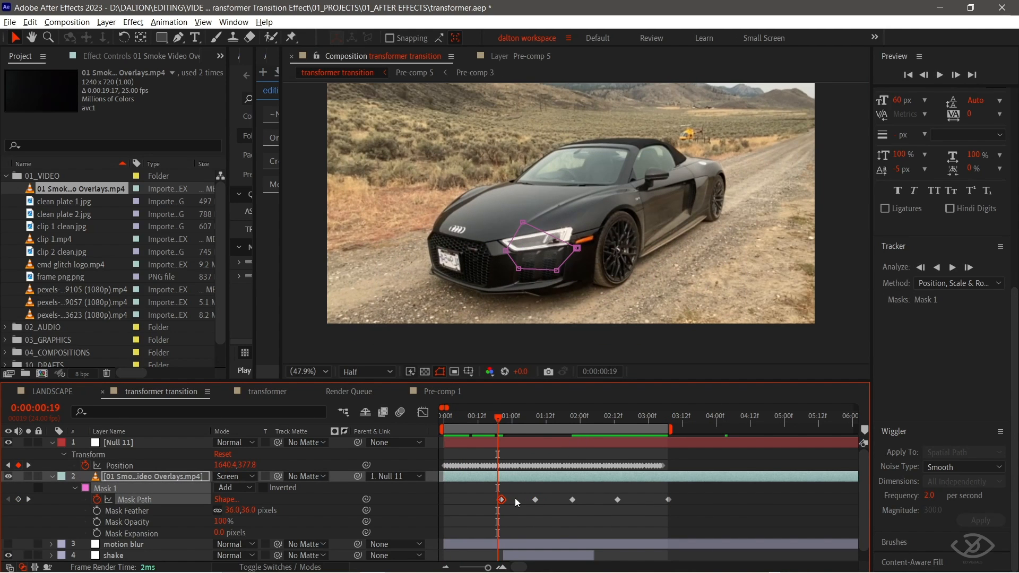
- Keyframe the smoke overlay's opacity from 0% at 0:00:00:19 to 100% at 0:00:00:20
key("shift+t")
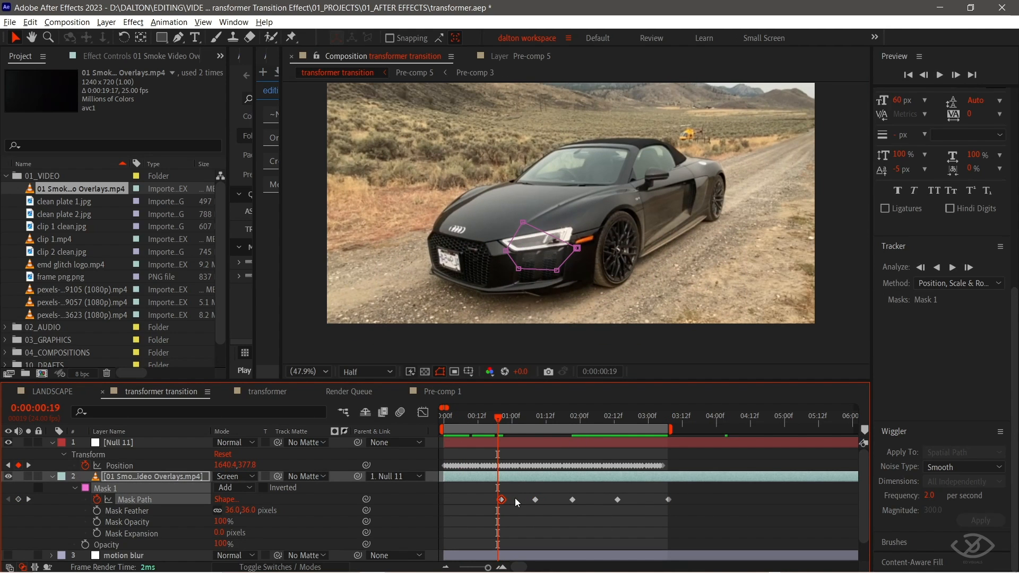
left_click(85, 545)
left_click_drag(220, 544, 64, 539)
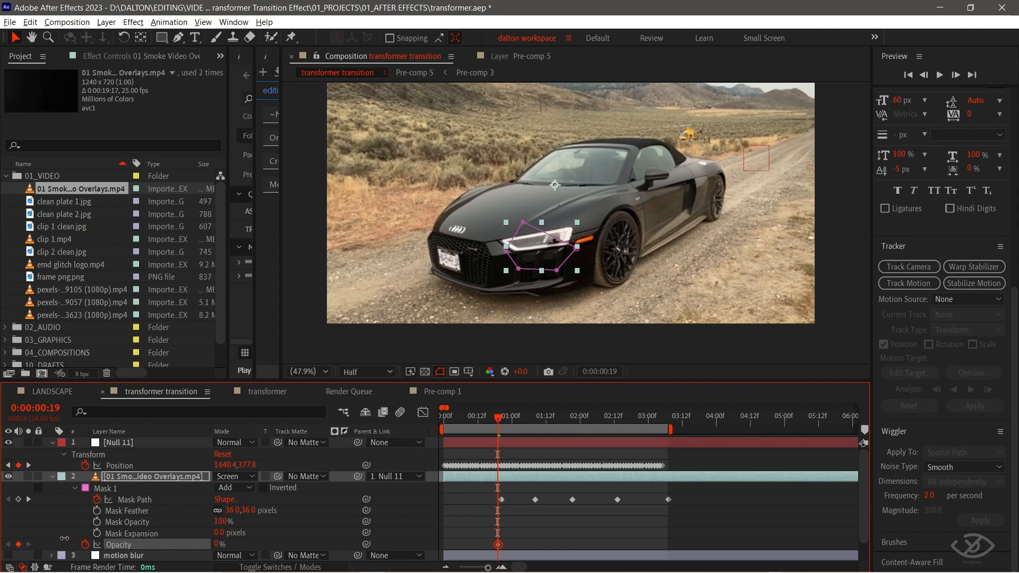
key("equal")
key("equal")
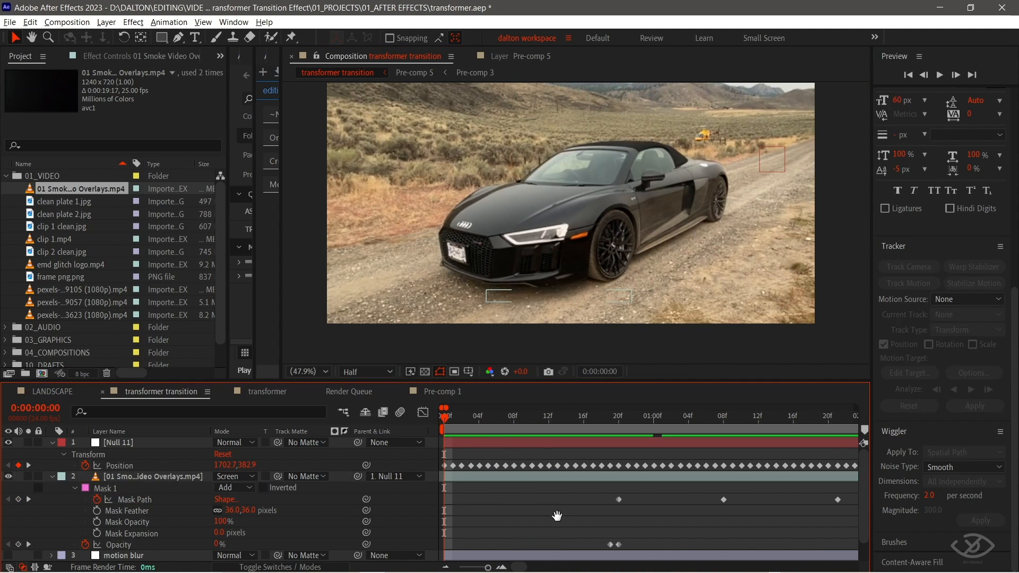
- Play back the transition from the start to check the smoke's appearance and spread
key("space")
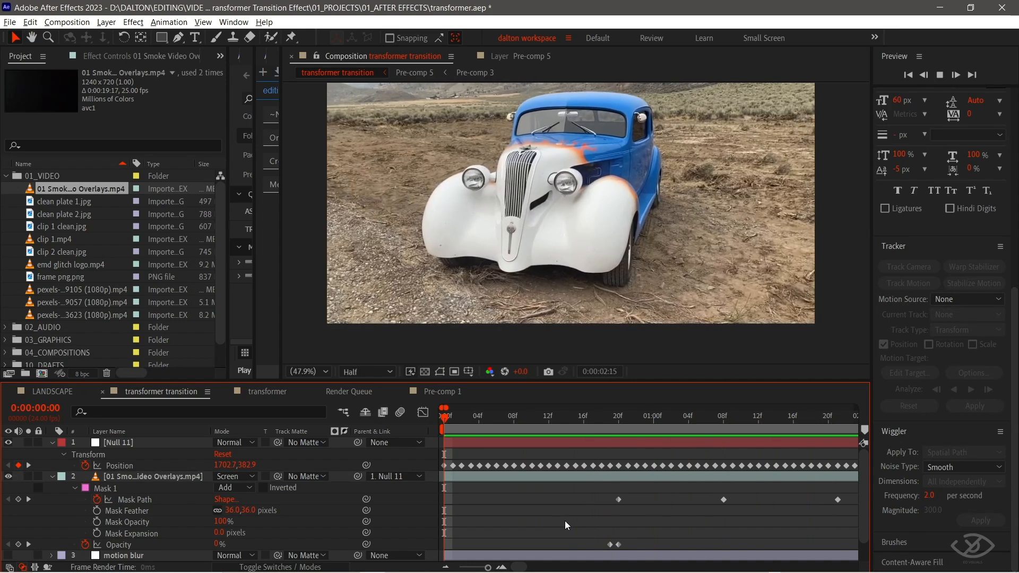
key("minus")
key("minus")
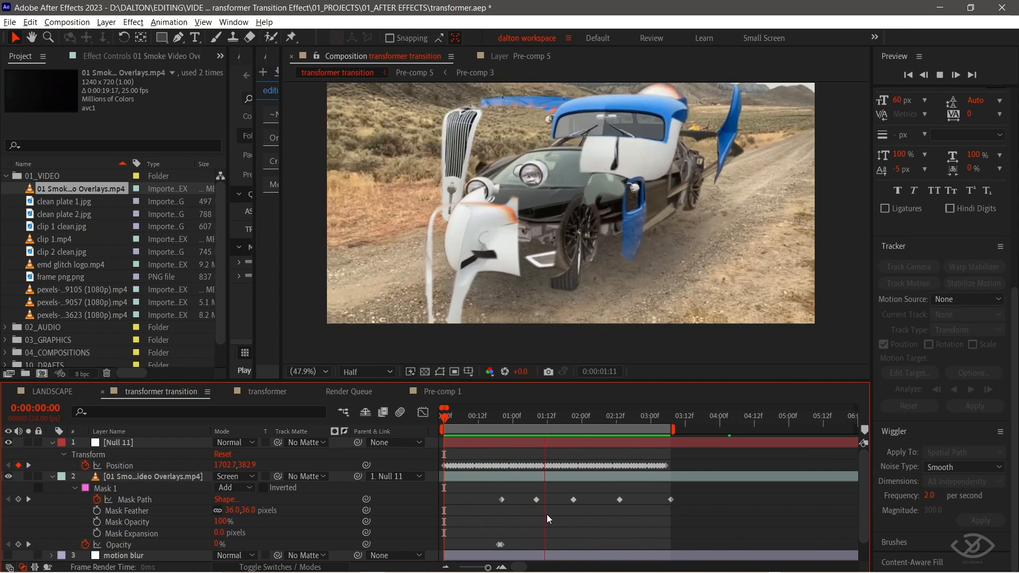
- Apply Lumetri Color to the smoke overlay and raise its exposure to 2.6
left_click(562, 476)
key("ctrl+space")
type("lume")
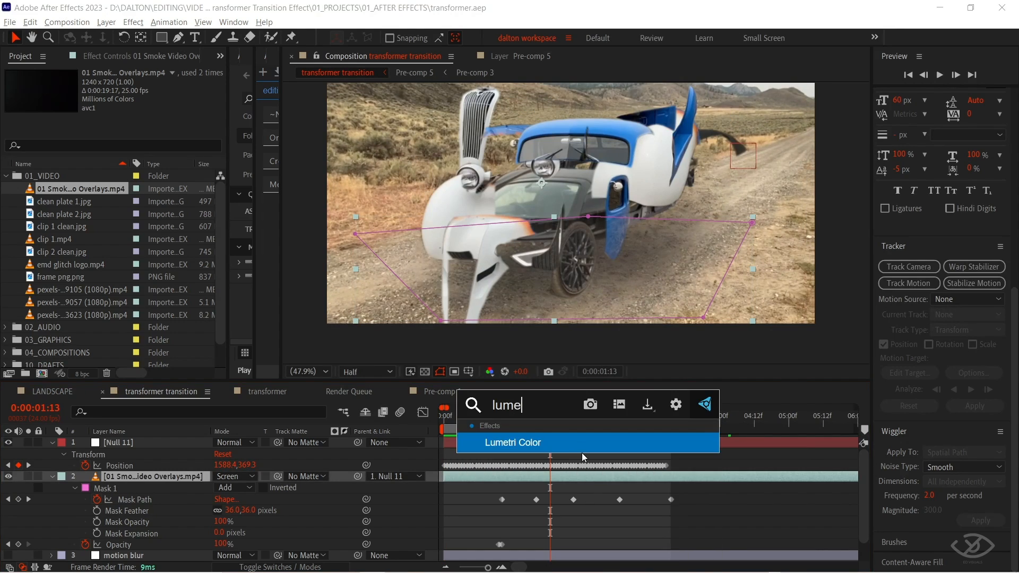
key("Return")
left_click_drag(130, 196, 168, 198)
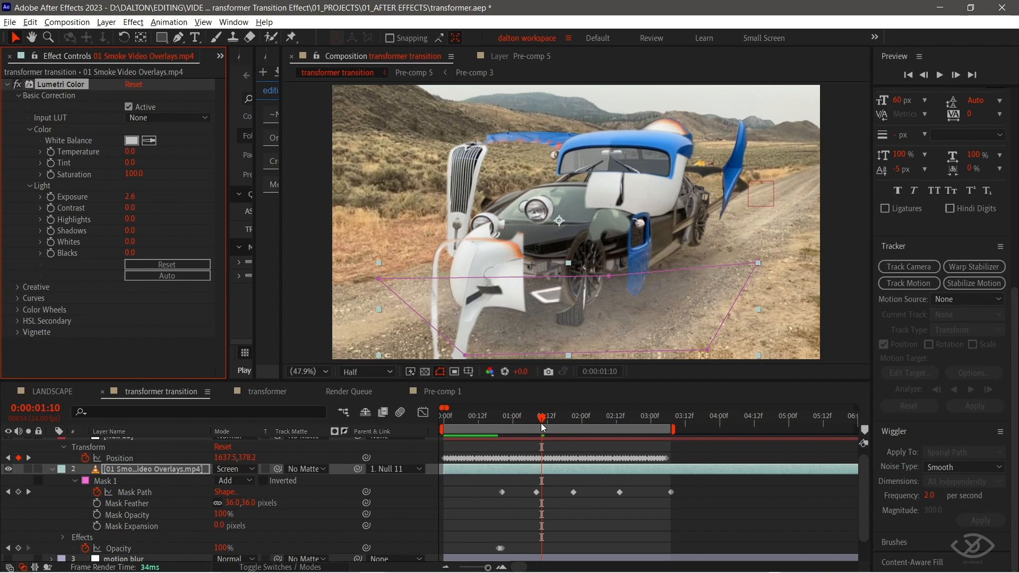
left_click_drag(540, 423, 523, 420)
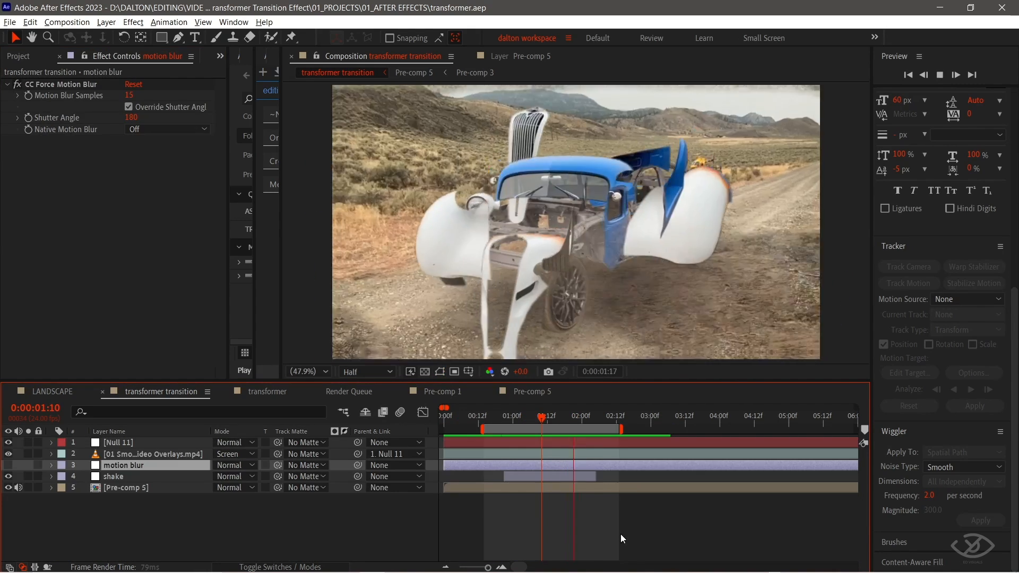
- Extend the end of the work area past the three-second mark and turn the motion blur layer back on
key("space")
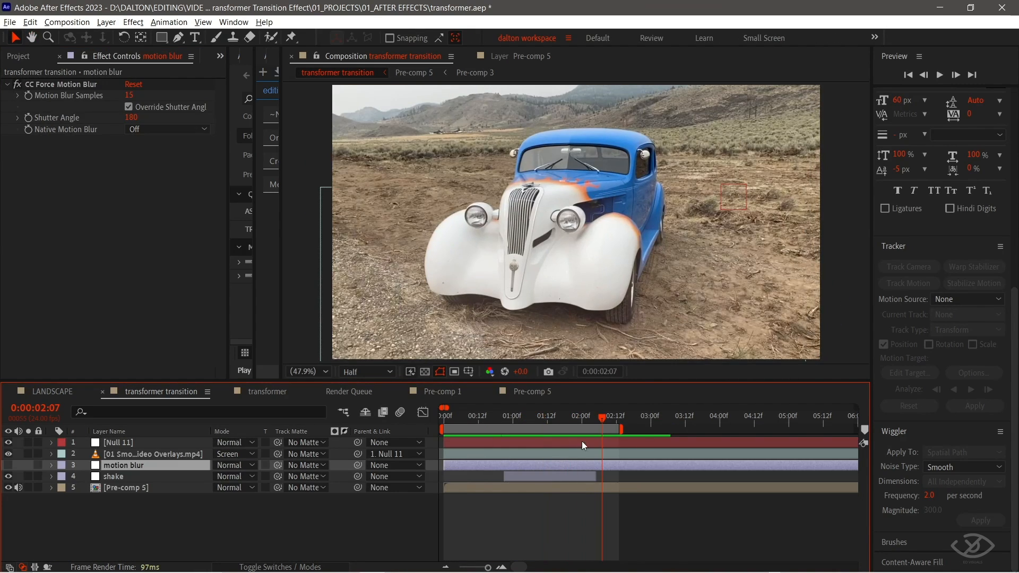
left_click_drag(629, 428, 677, 430)
left_click(8, 465)
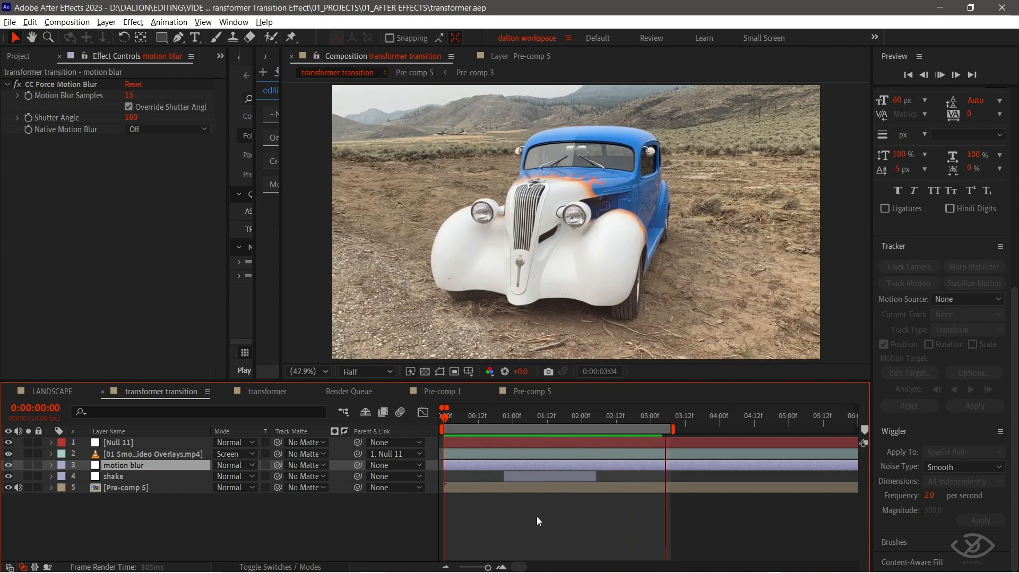